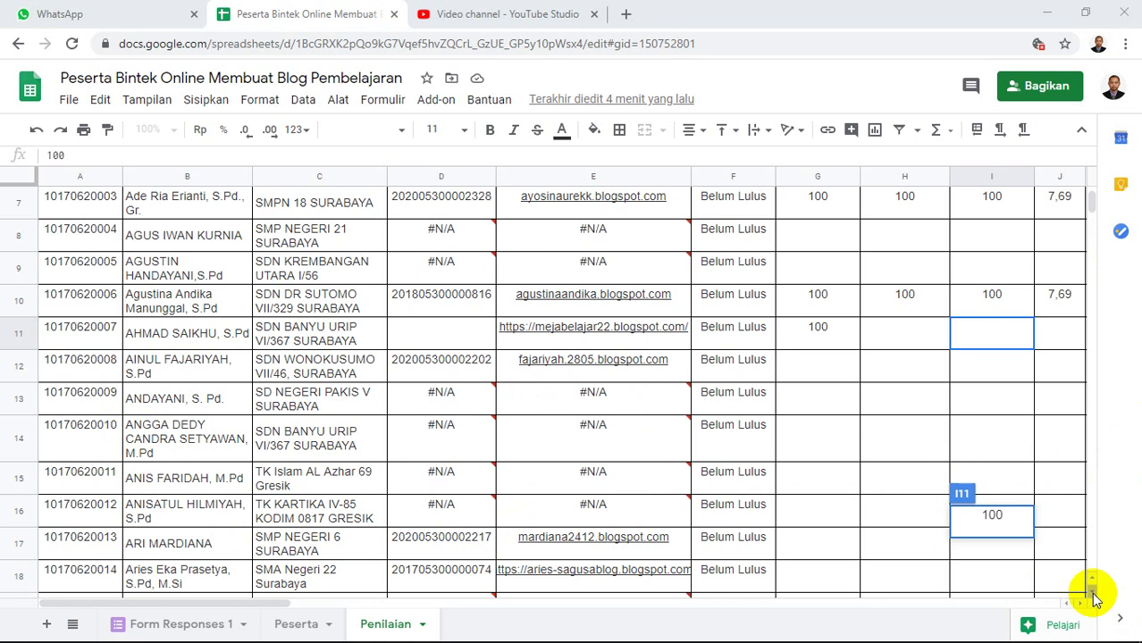
Open the blog linked in row 17 to review it, and return to that row's Modul 1 cell in the spreadsheet.
{"action": "scroll", "coordinate": [1093, 594], "scroll_direction": "down", "scroll_amount": 3}
{"action": "left_click", "coordinate": [1094, 594]}
{"action": "left_click", "coordinate": [1094, 594]}
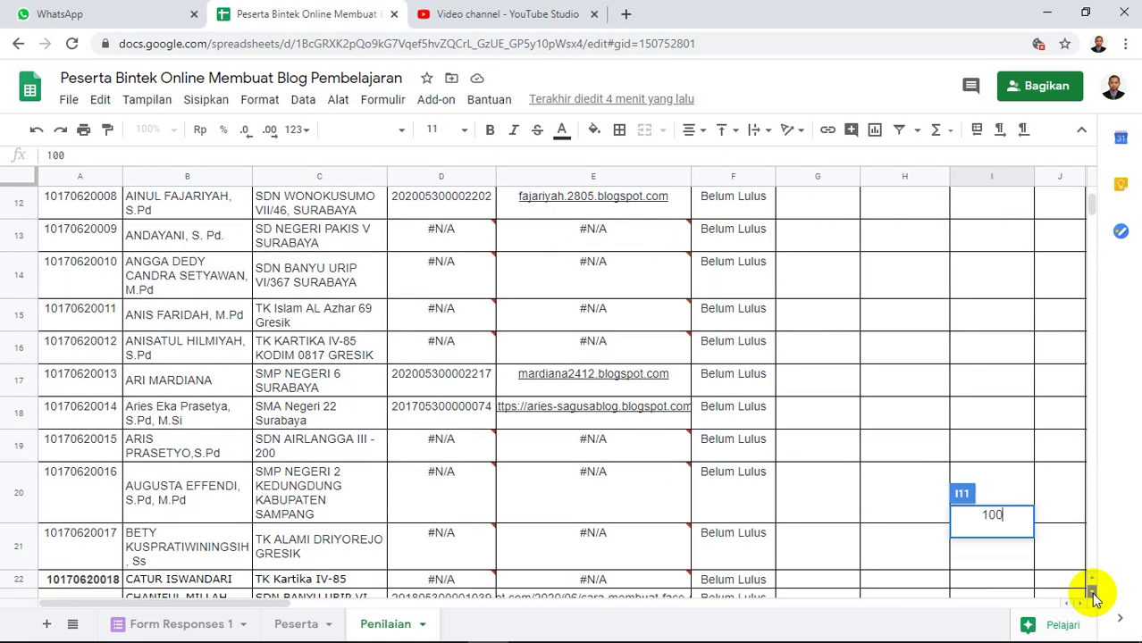
{"action": "left_click", "coordinate": [1094, 594]}
{"action": "left_click", "coordinate": [1093, 594]}
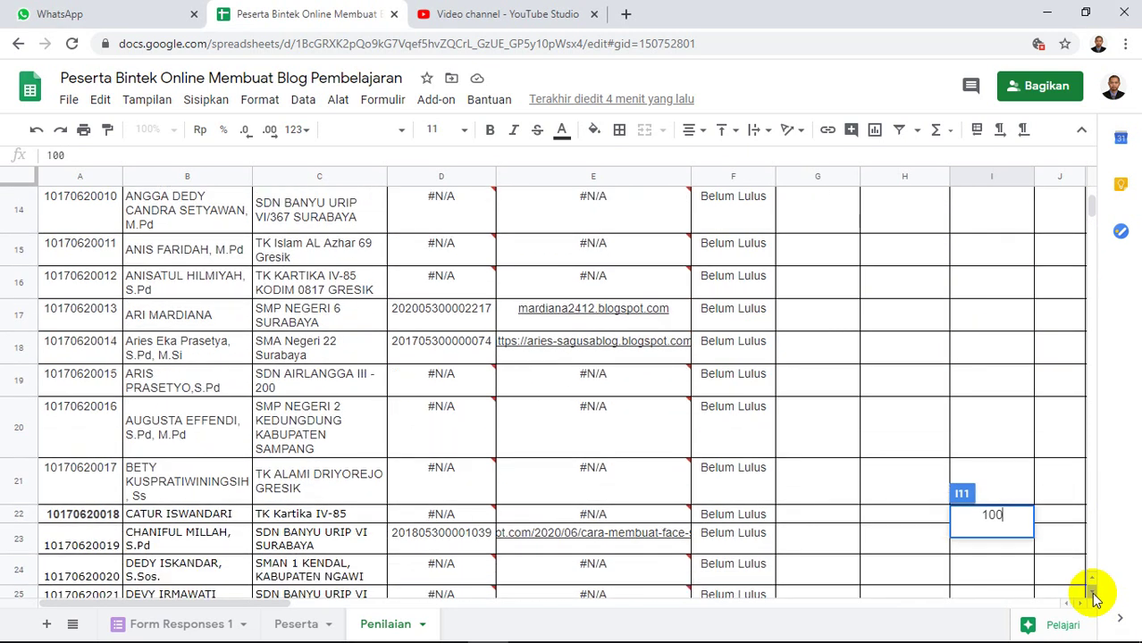
{"action": "left_click", "coordinate": [1093, 594]}
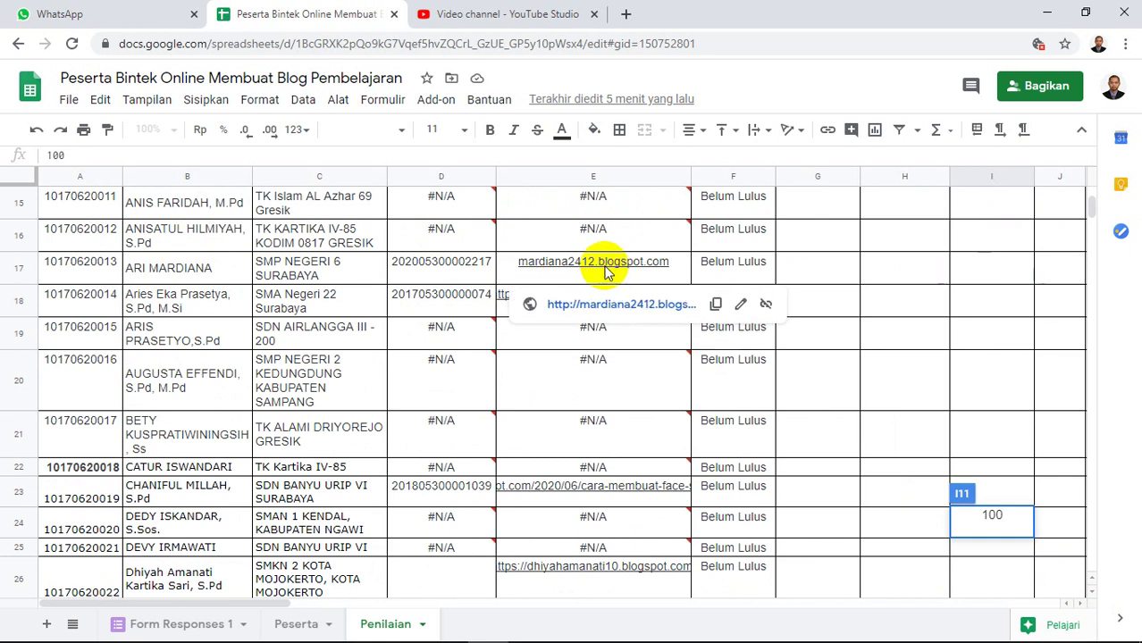
{"action": "left_click", "coordinate": [605, 306]}
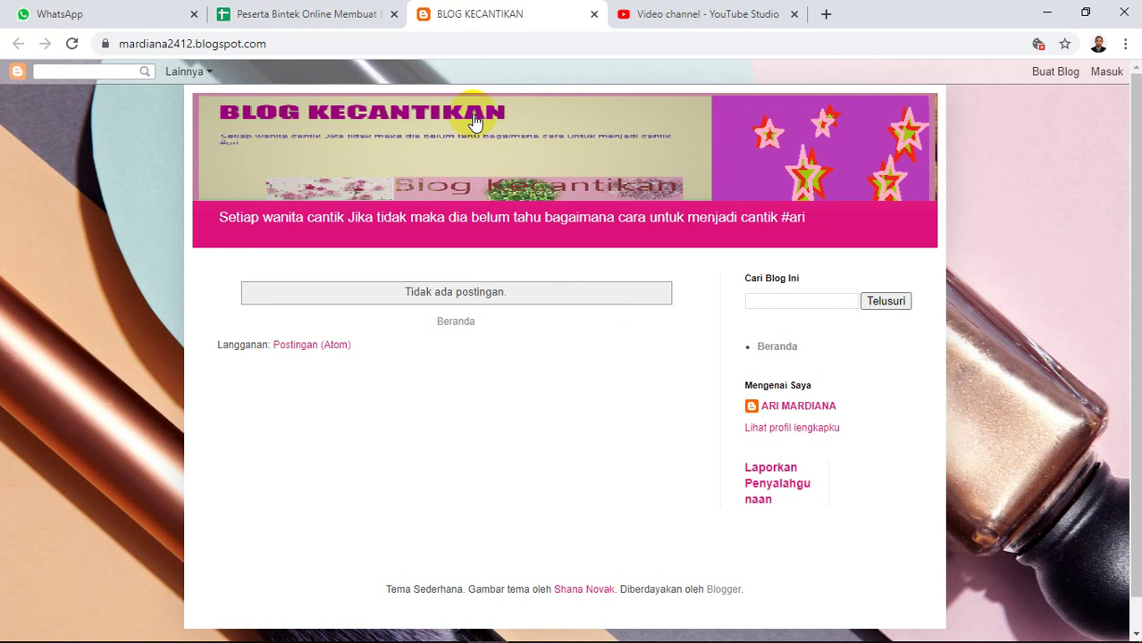
{"action": "left_click", "coordinate": [339, 16]}
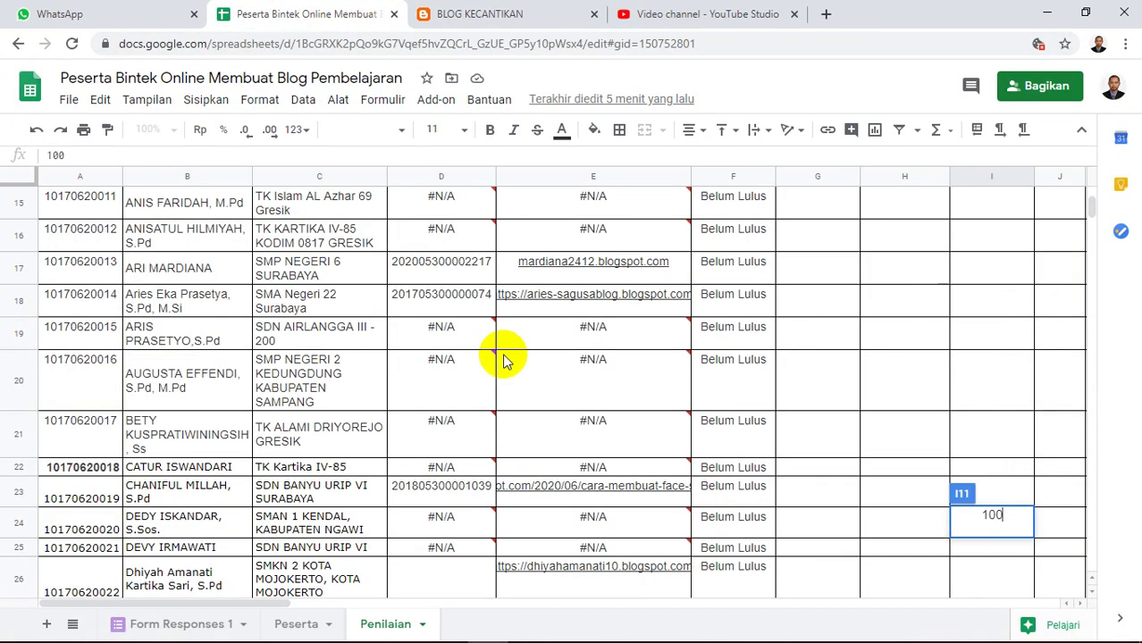
{"action": "left_click", "coordinate": [811, 270]}
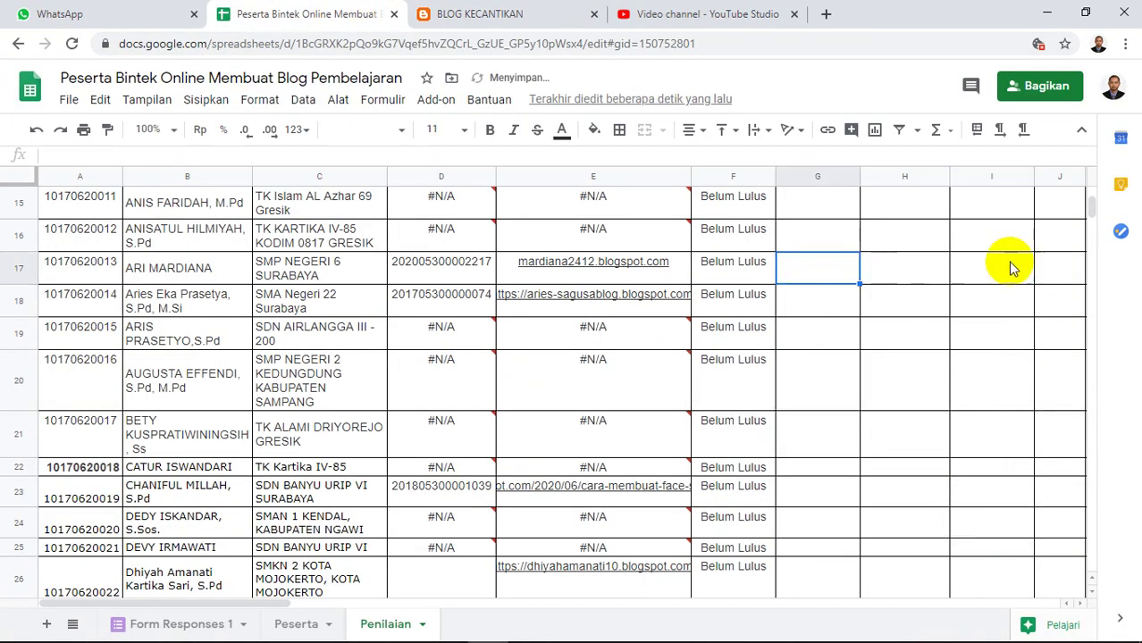
Freeze the Penilaian sheet's rows up to row 4 and its columns up to column E.
{"action": "left_click_drag", "start_coordinate": [1090, 213], "coordinate": [1091, 191]}
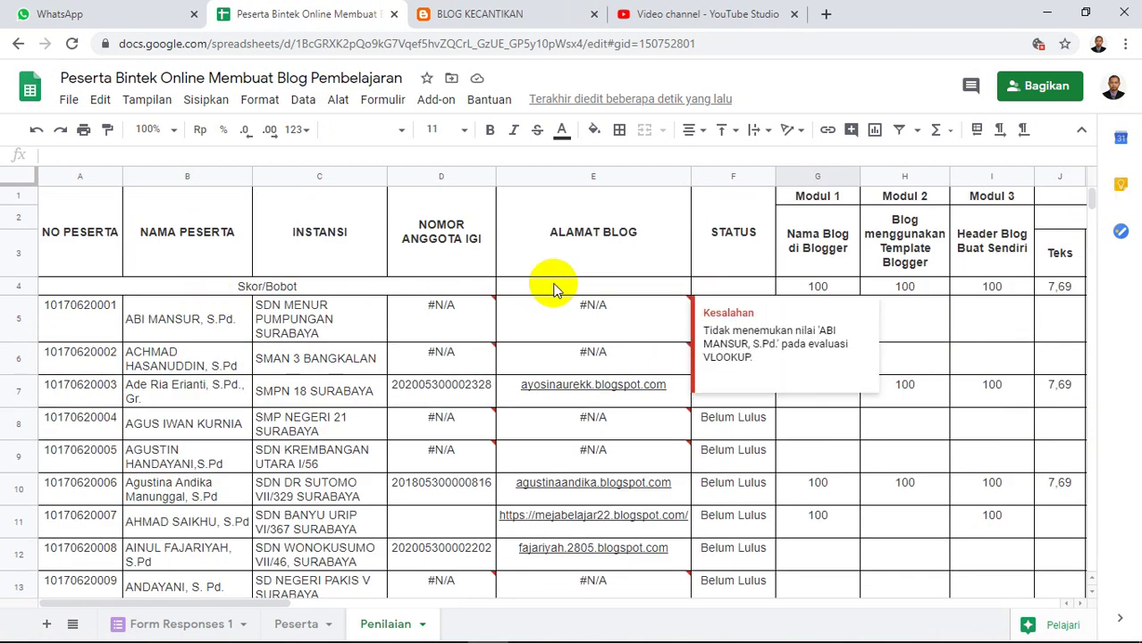
{"action": "left_click", "coordinate": [659, 290]}
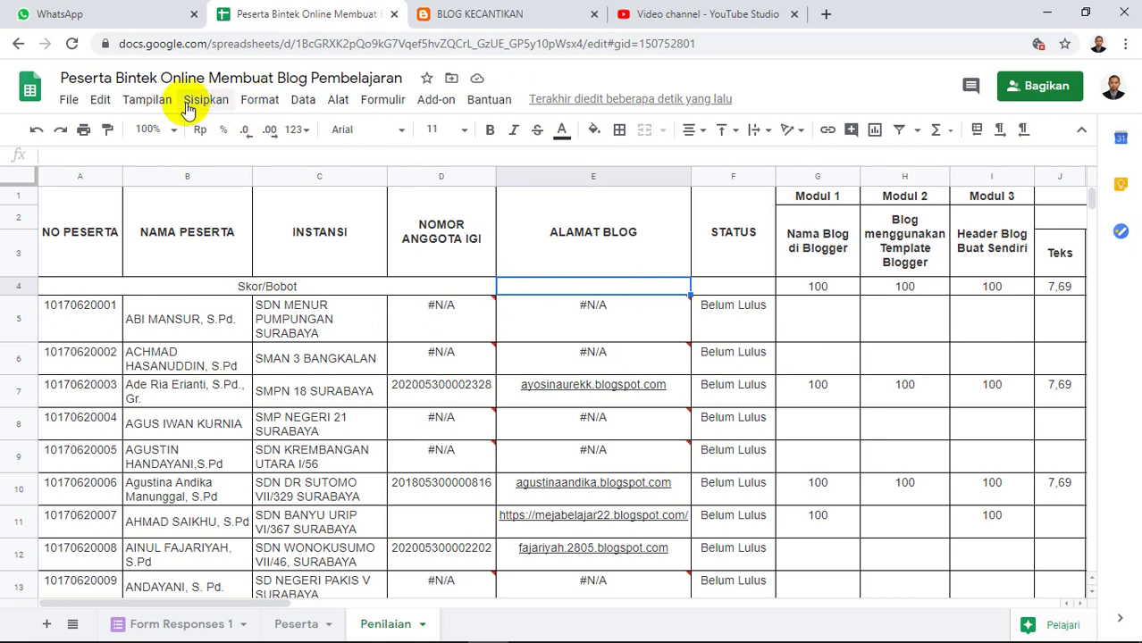
{"action": "left_click", "coordinate": [150, 102]}
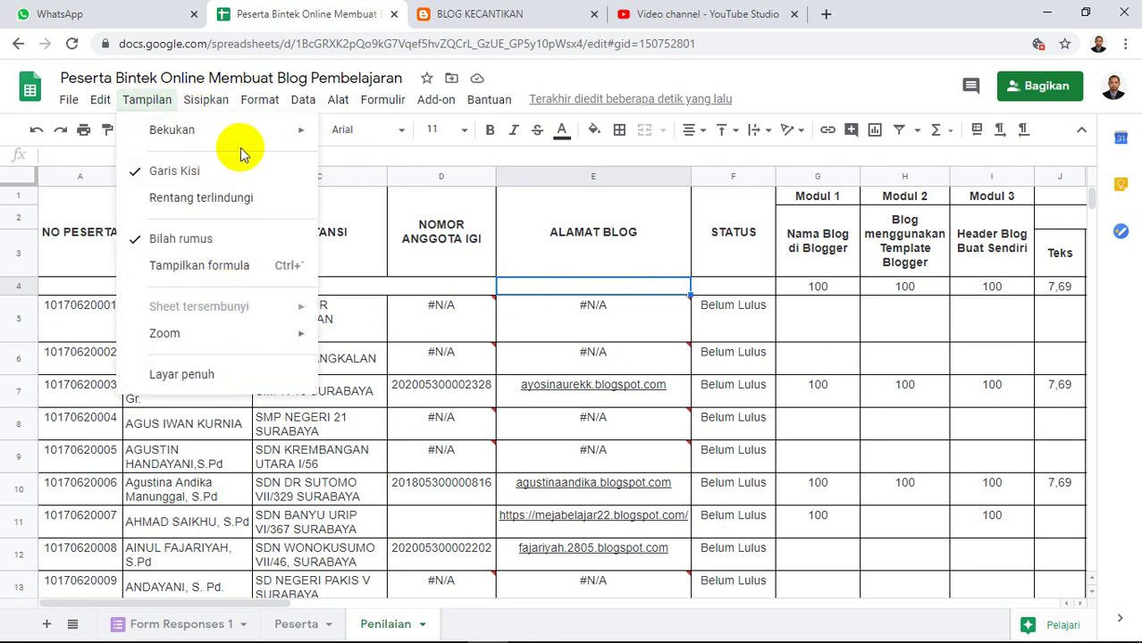
{"action": "mouse_move", "coordinate": [272, 132]}
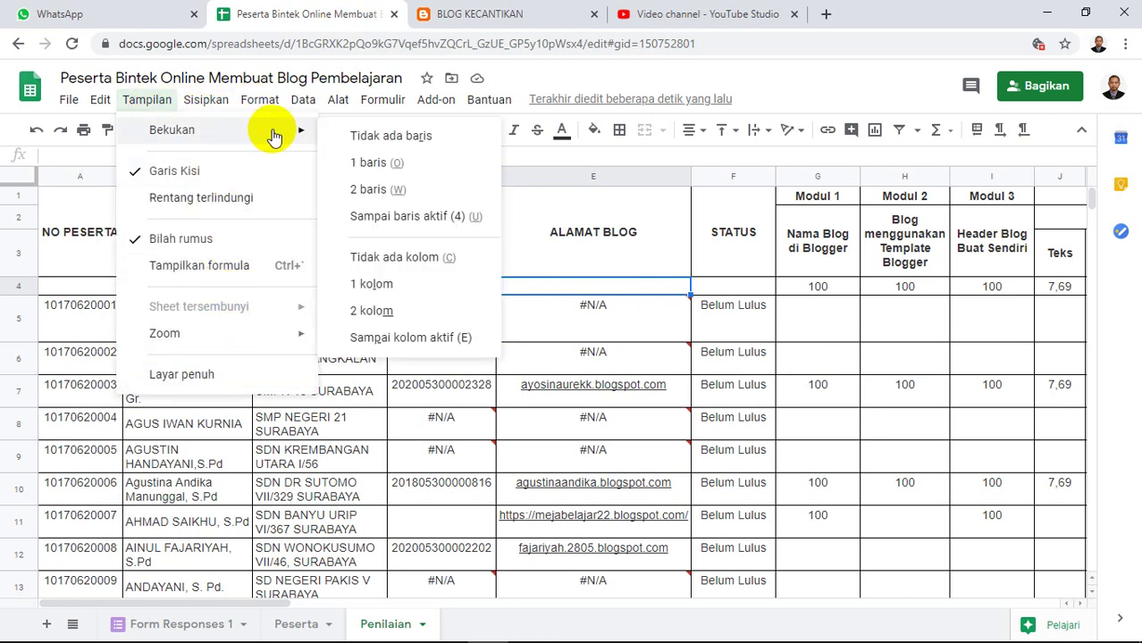
{"action": "left_click", "coordinate": [393, 225]}
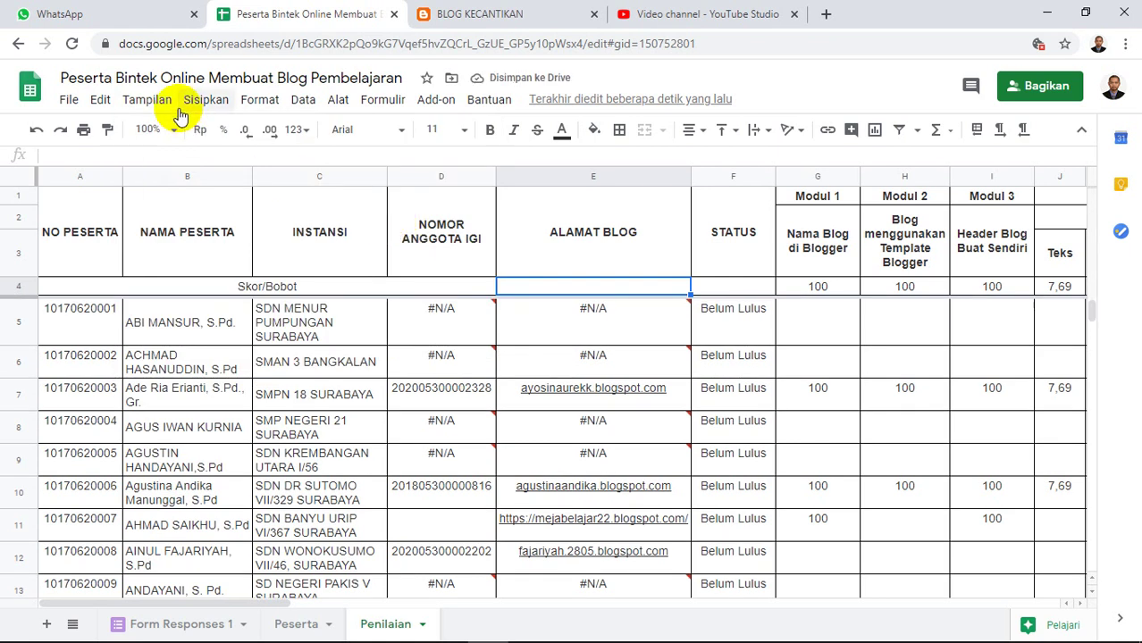
{"action": "left_click", "coordinate": [147, 99]}
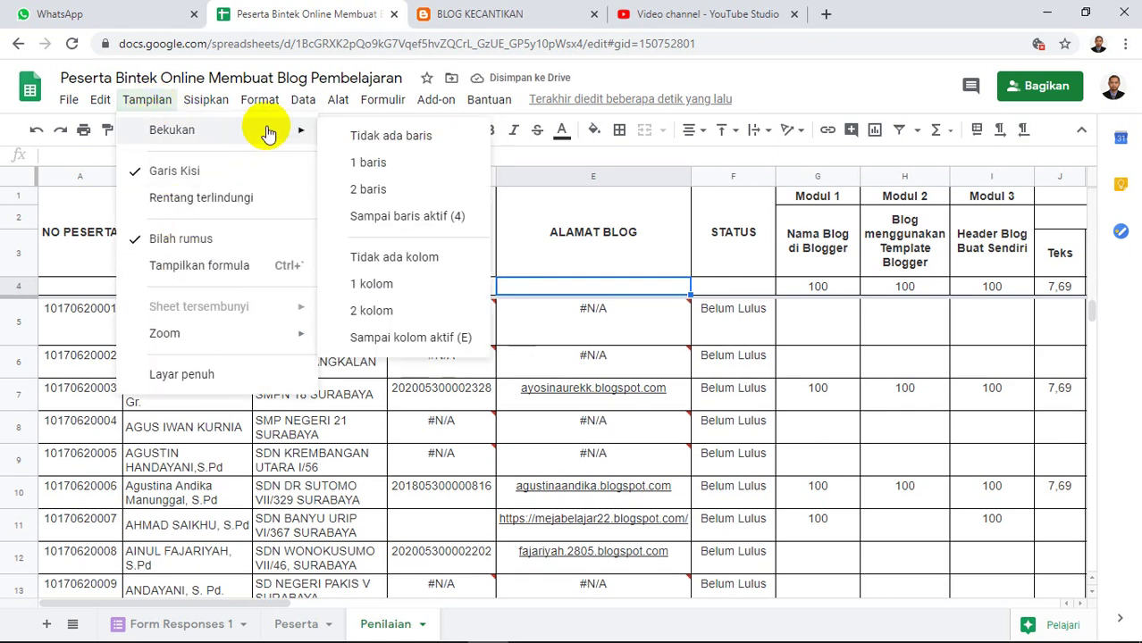
{"action": "left_click", "coordinate": [386, 340]}
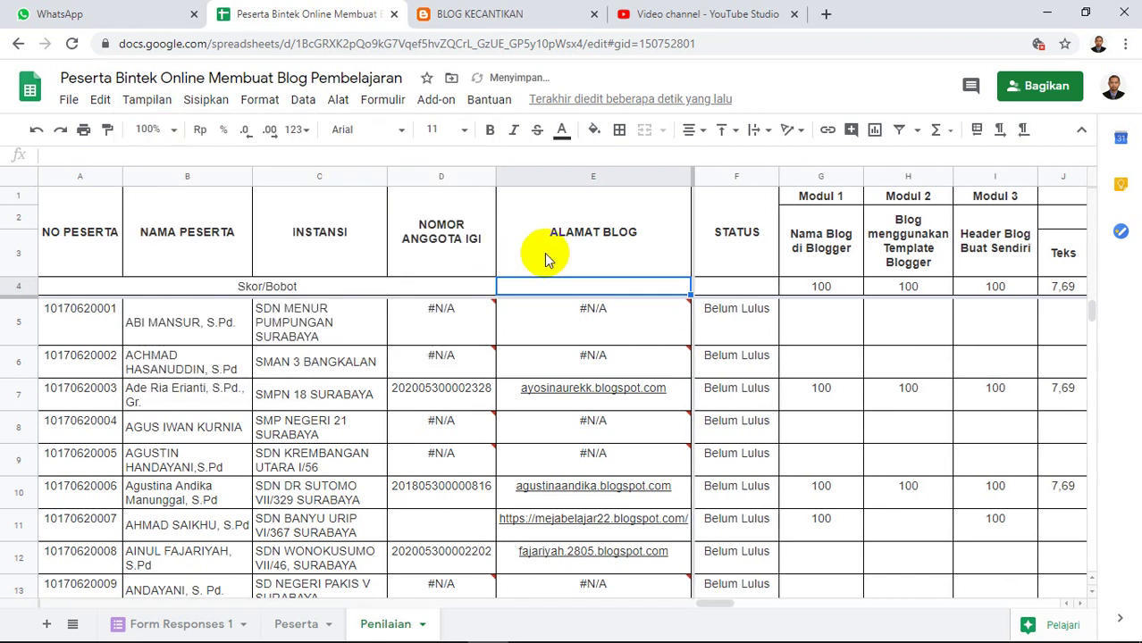
Enter a score of 100 for Modul 1, Modul 2 and Modul 3 in row 17.
{"action": "left_click", "coordinate": [1091, 592]}
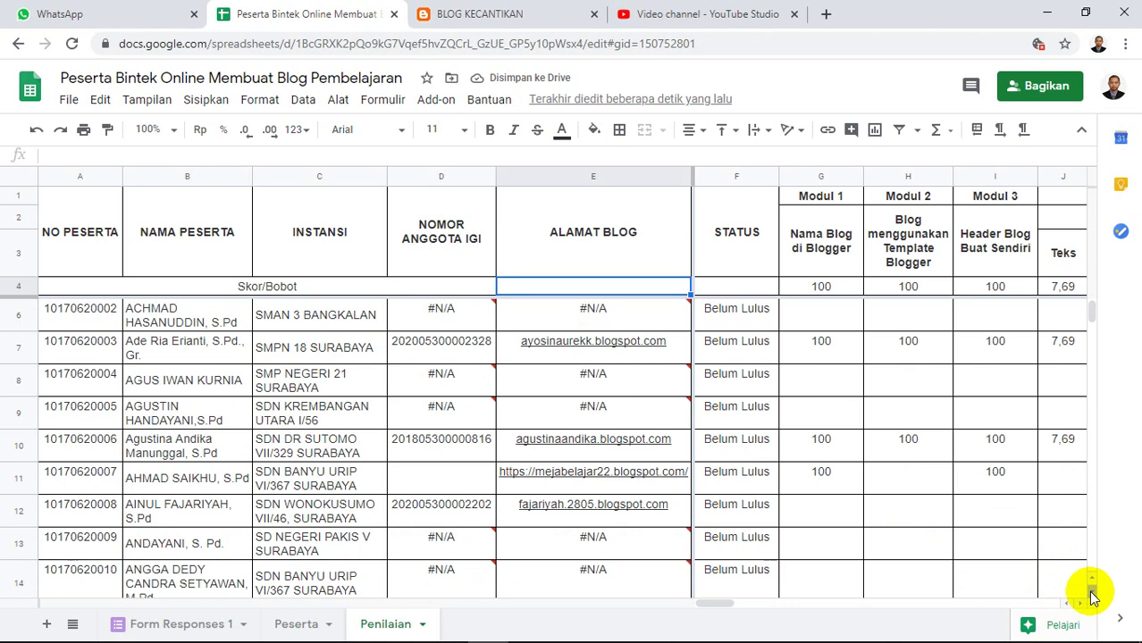
{"action": "left_click", "coordinate": [1090, 592]}
{"action": "left_click", "coordinate": [1091, 592]}
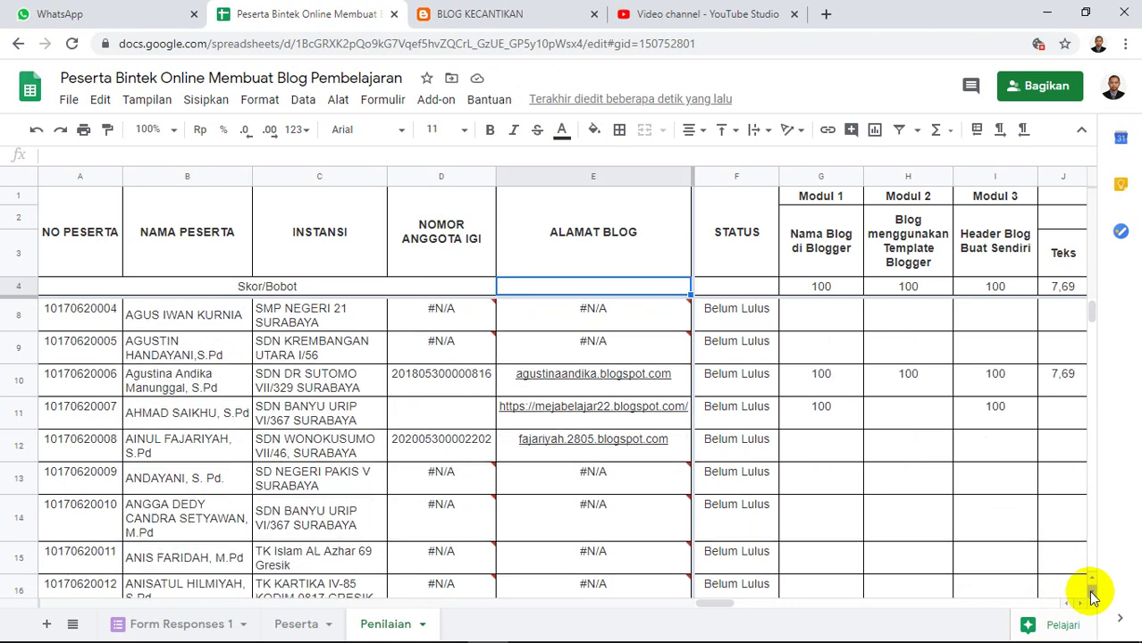
{"action": "left_click", "coordinate": [1091, 592]}
{"action": "left_click", "coordinate": [1091, 592]}
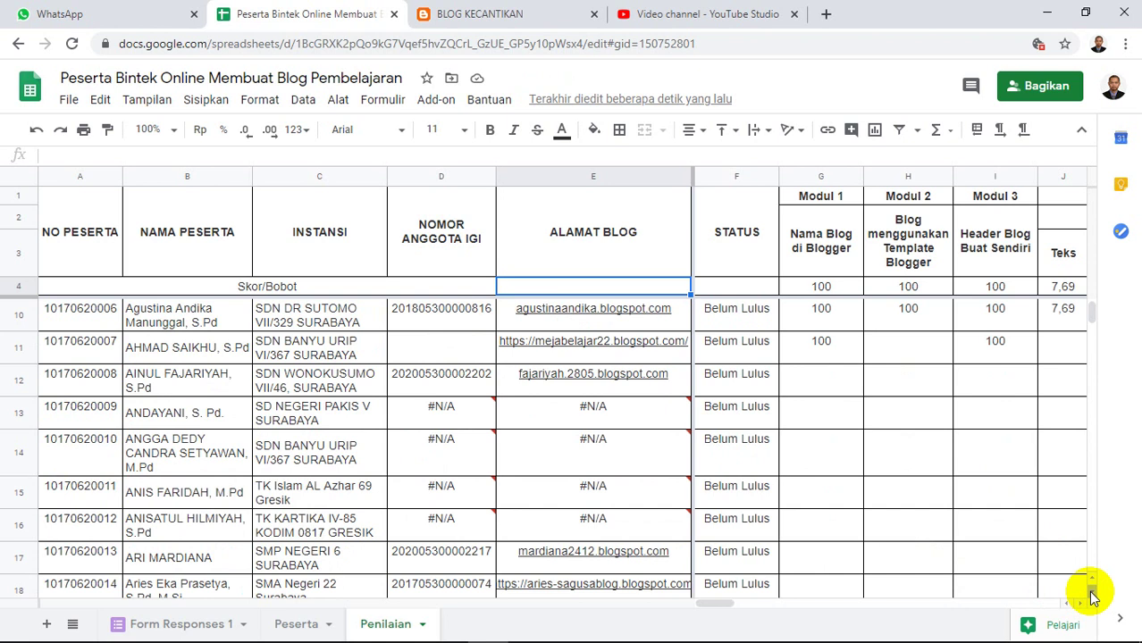
{"action": "left_click", "coordinate": [1092, 597]}
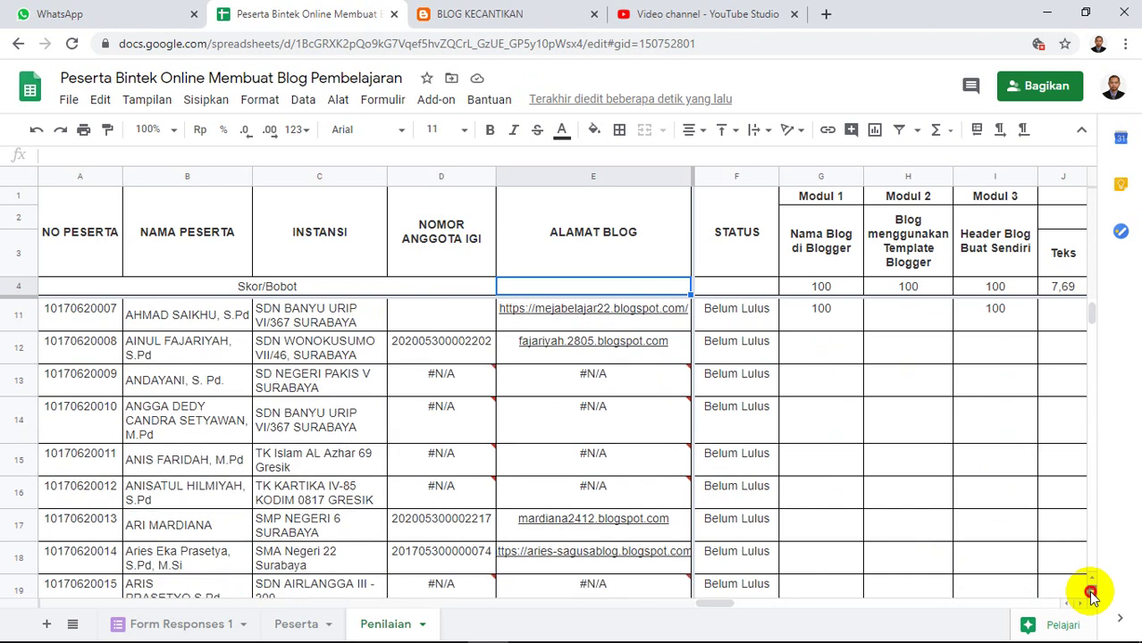
{"action": "left_click", "coordinate": [1091, 597]}
{"action": "left_click", "coordinate": [1091, 597]}
{"action": "left_click", "coordinate": [1092, 596]}
{"action": "left_click", "coordinate": [1091, 596]}
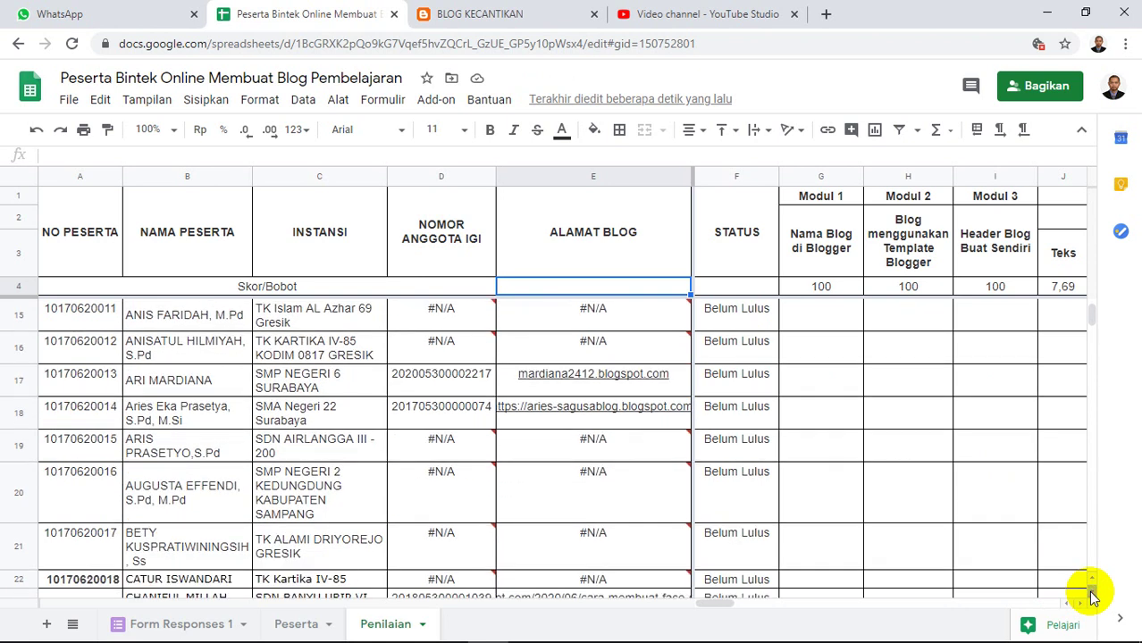
{"action": "left_click", "coordinate": [1092, 597]}
{"action": "left_click", "coordinate": [1092, 597]}
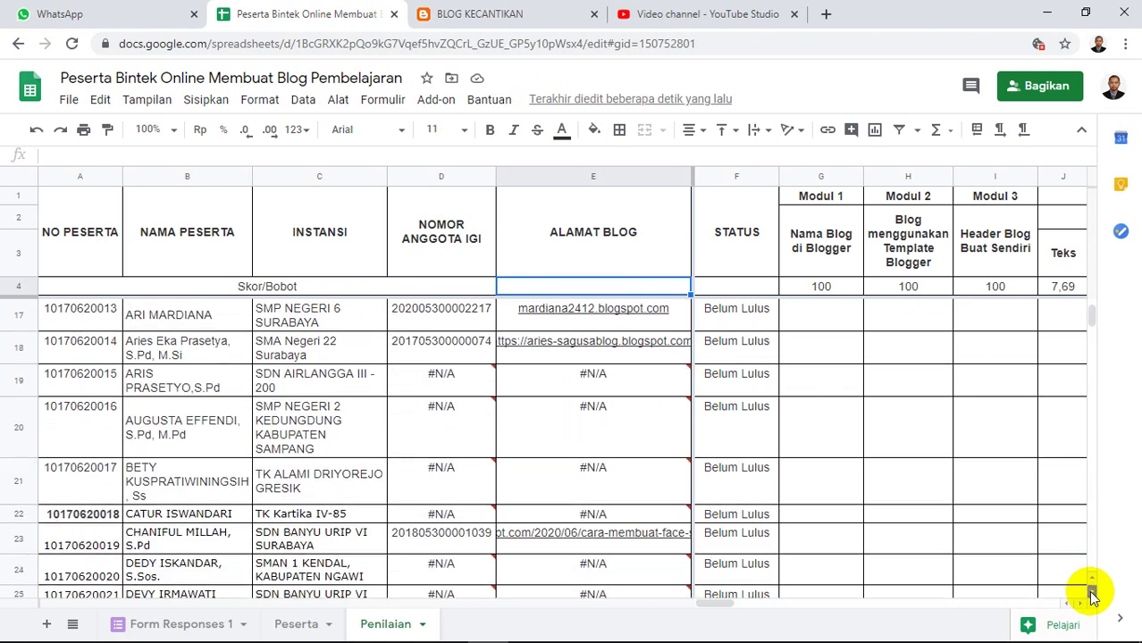
{"action": "left_click", "coordinate": [829, 326]}
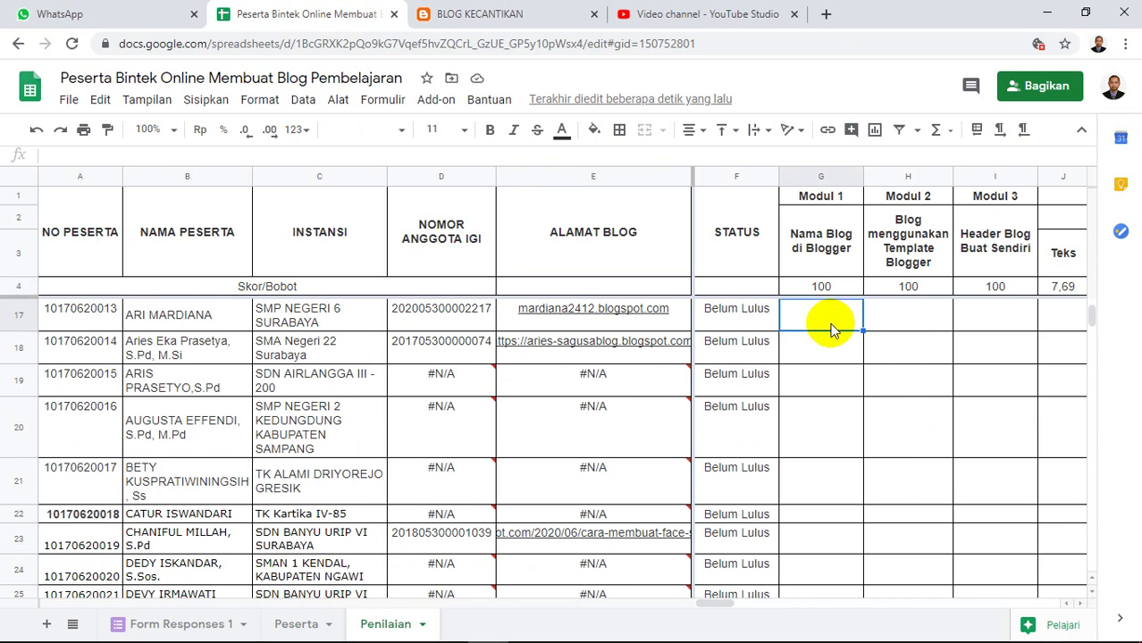
{"action": "type", "text": "100"}
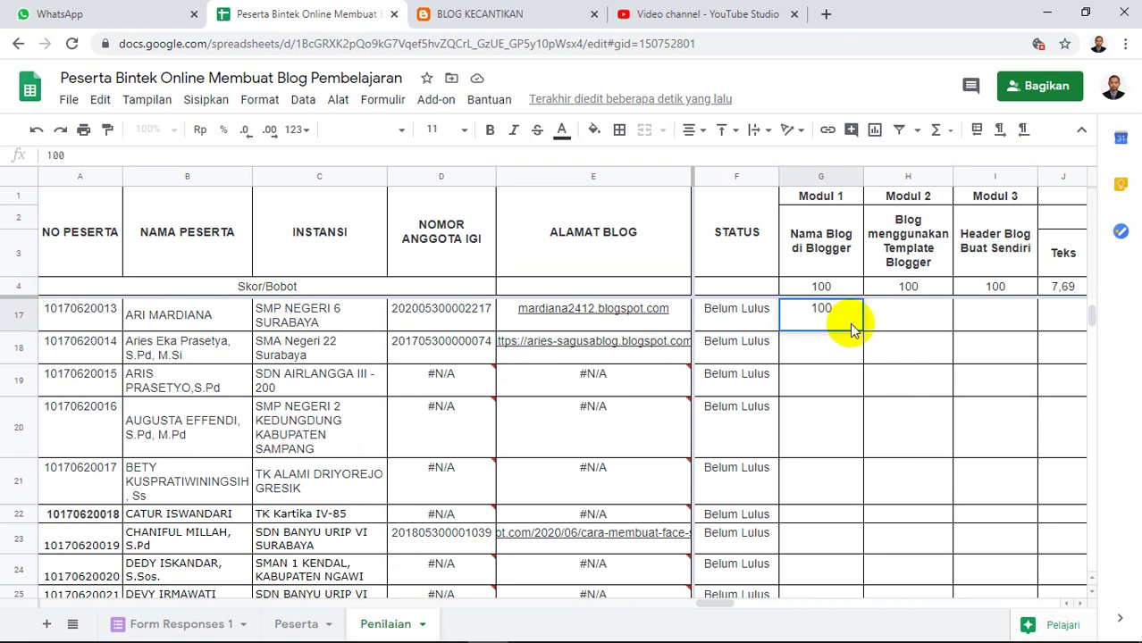
{"action": "left_click", "coordinate": [910, 323]}
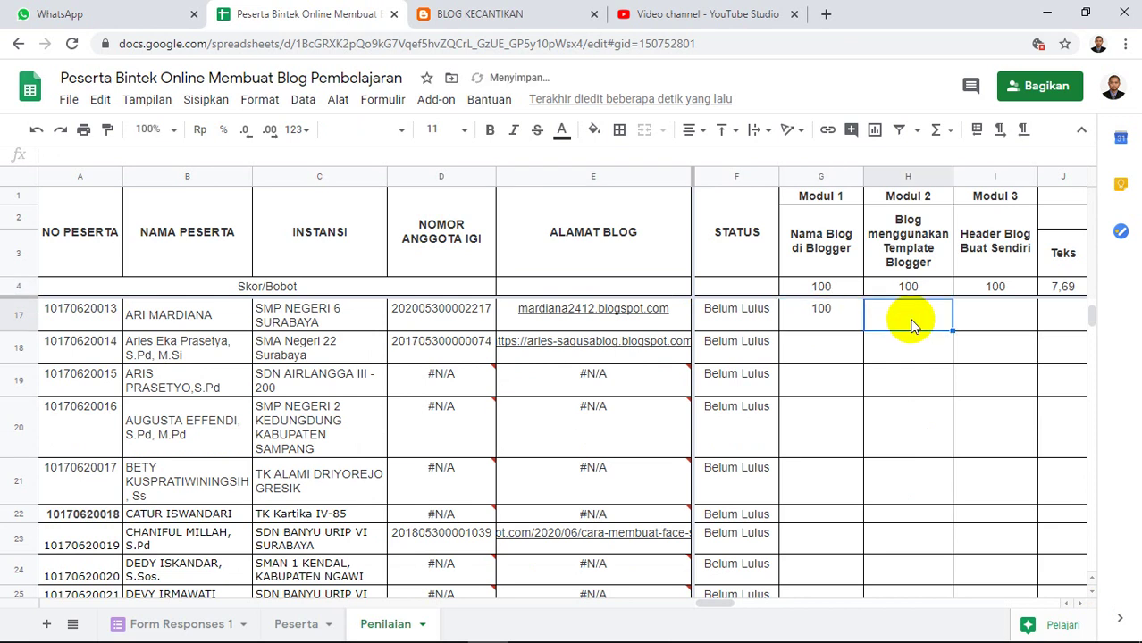
{"action": "type", "text": "100"}
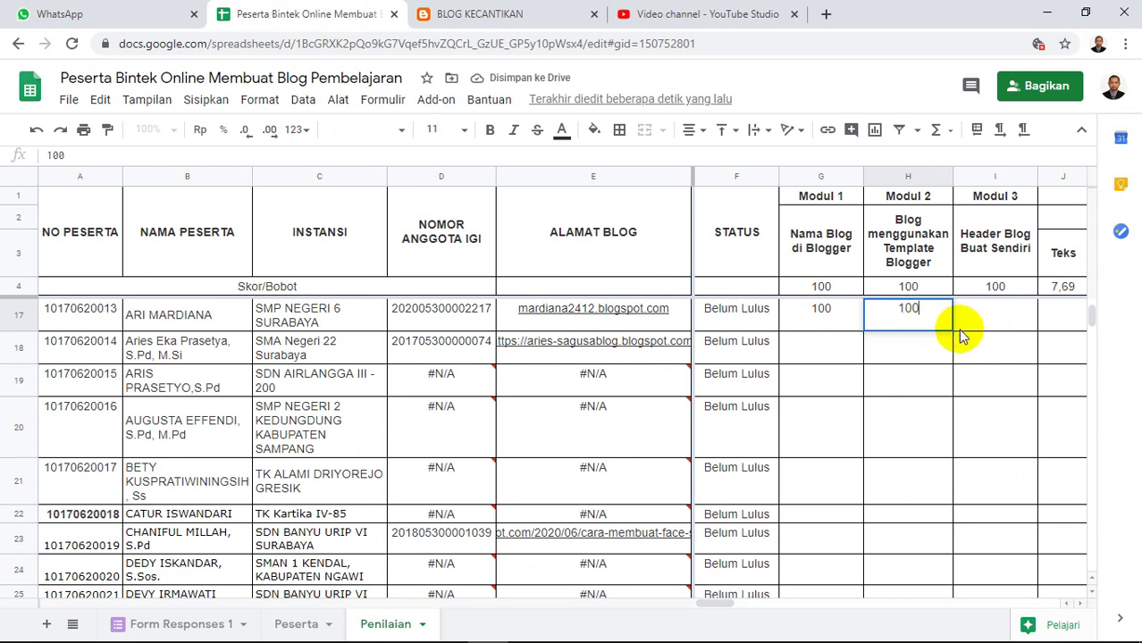
{"action": "left_click", "coordinate": [994, 320]}
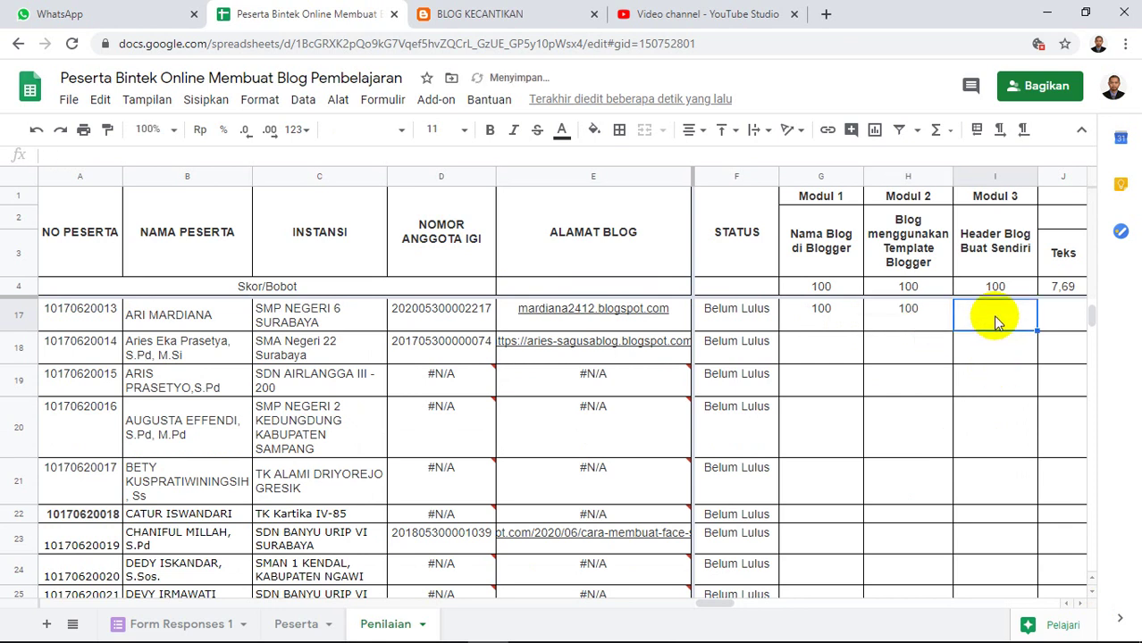
{"action": "type", "text": "100"}
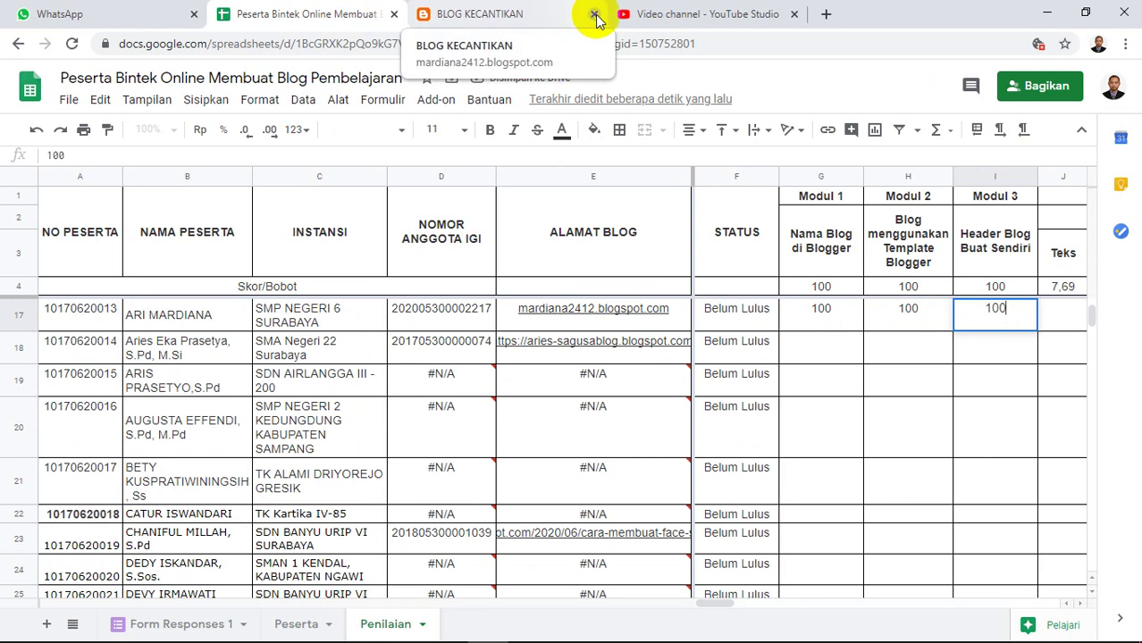
Close the reviewed blog and open the blog linked in row 18 to review its name, template and header.
{"action": "left_click", "coordinate": [594, 14]}
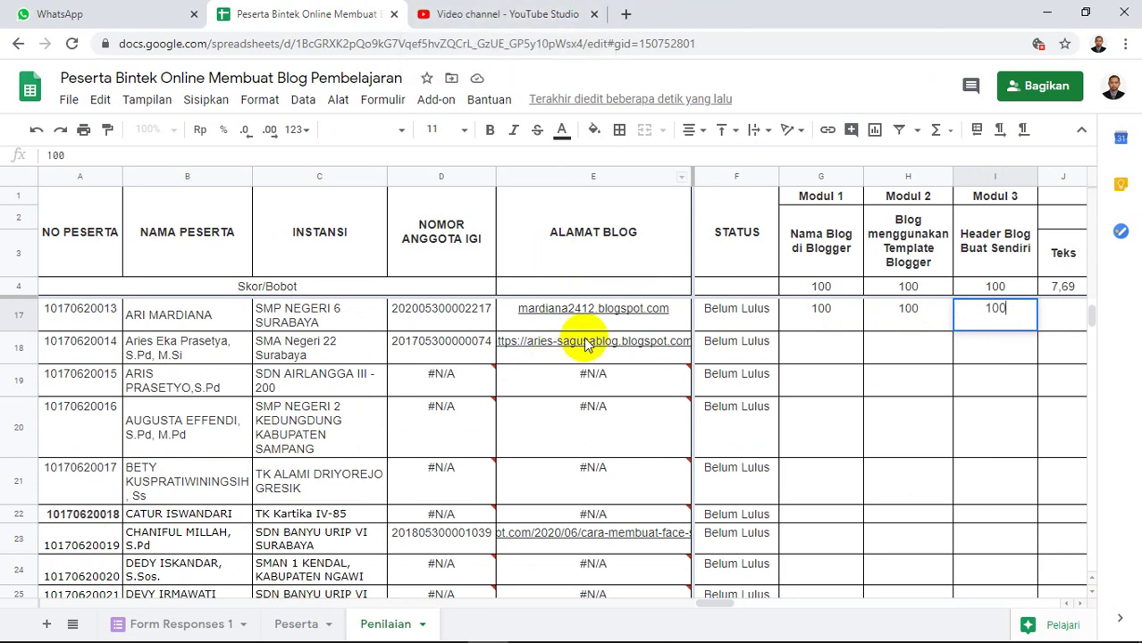
{"action": "mouse_move", "coordinate": [574, 349]}
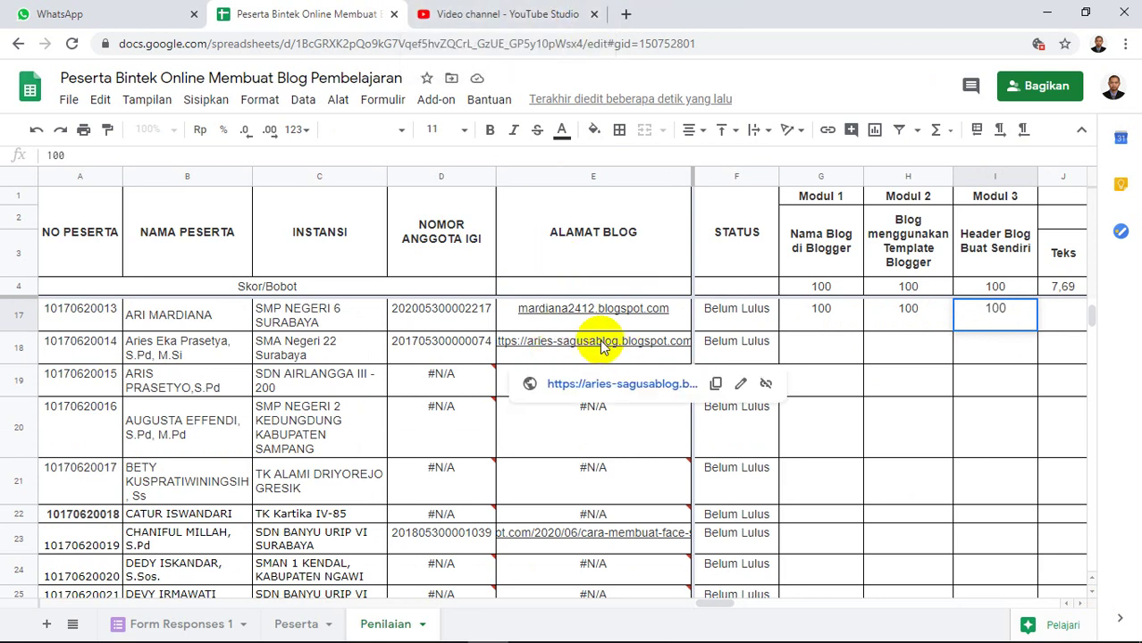
{"action": "left_click", "coordinate": [592, 385]}
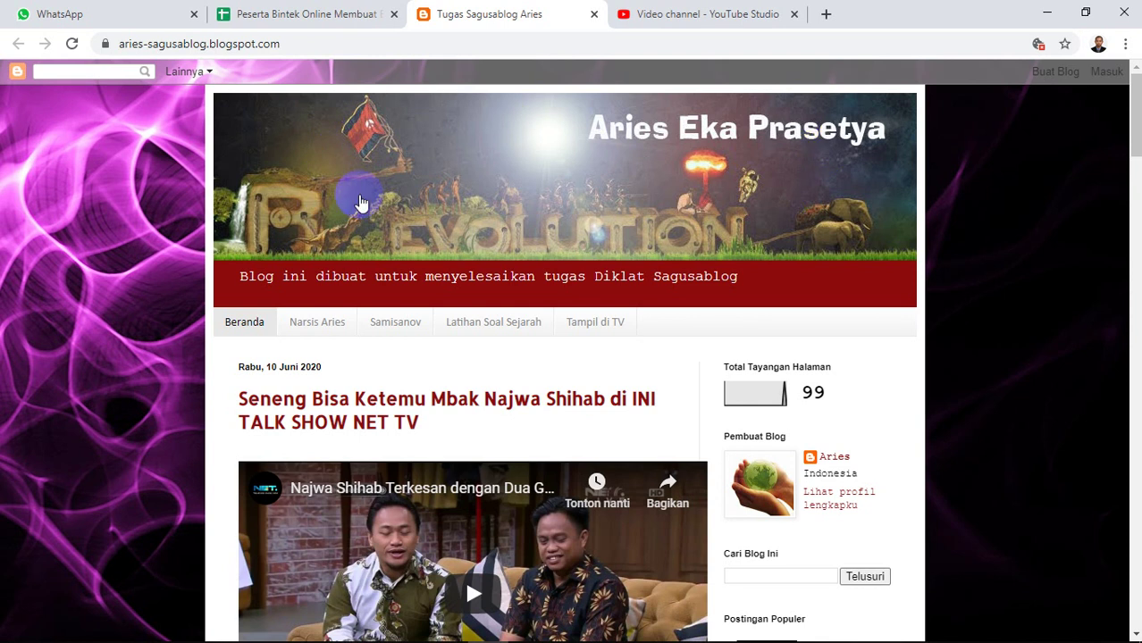
Back in the spreadsheet, enter a score of 100 for Modul 1, Modul 2 and Modul 3 in row 18.
{"action": "left_click", "coordinate": [338, 17]}
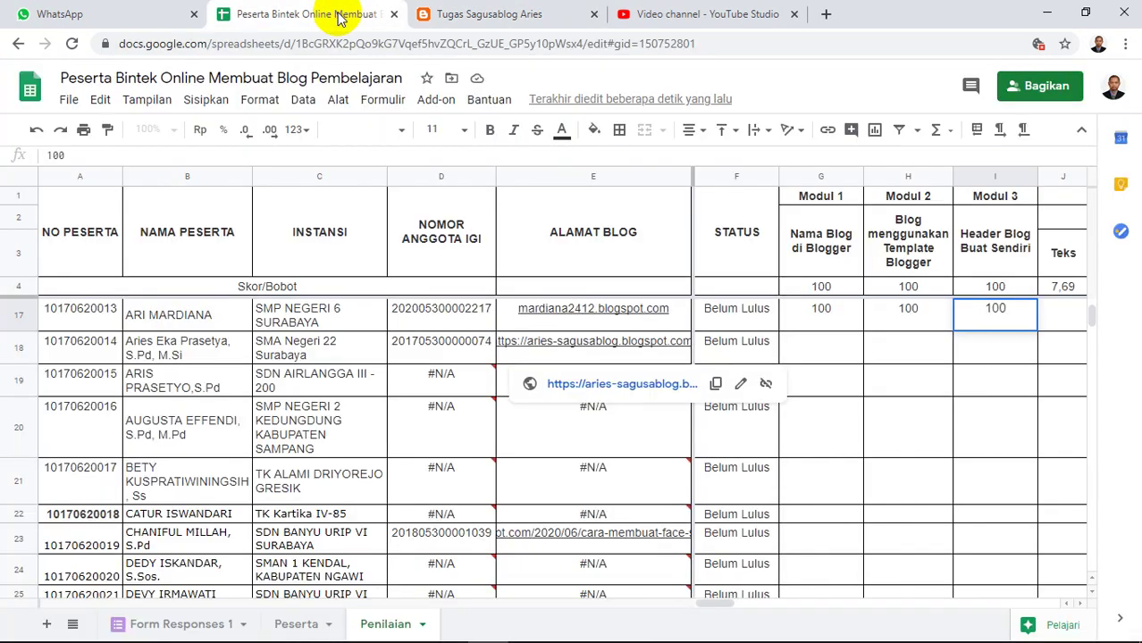
{"action": "left_click", "coordinate": [822, 358]}
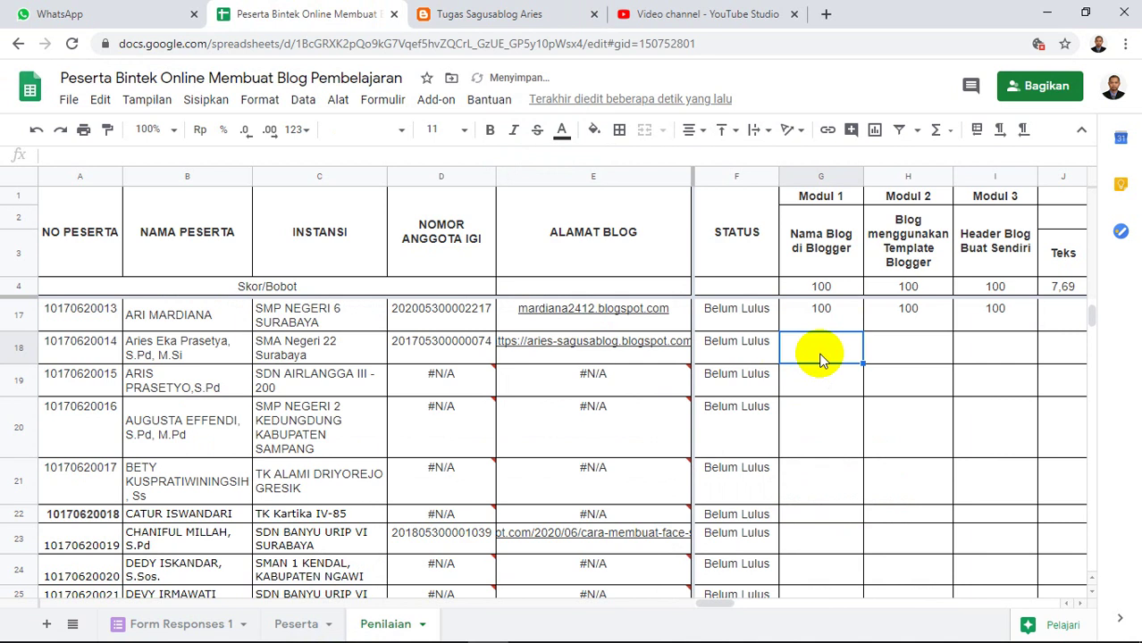
{"action": "type", "text": "100"}
{"action": "key", "text": "Tab"}
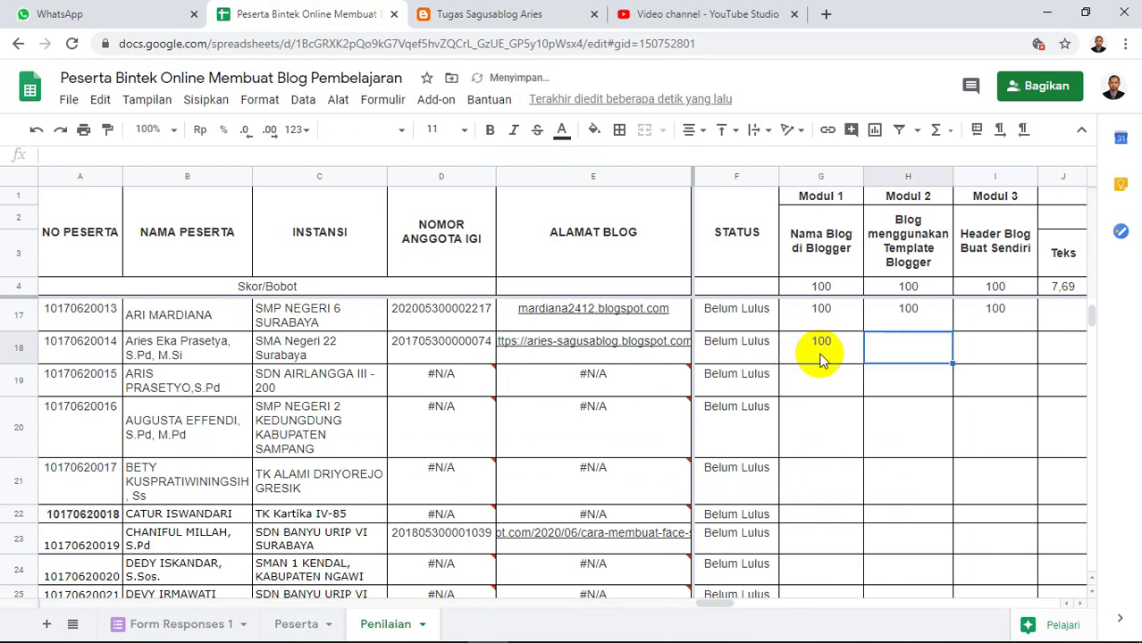
{"action": "type", "text": "100"}
{"action": "key", "text": "Tab"}
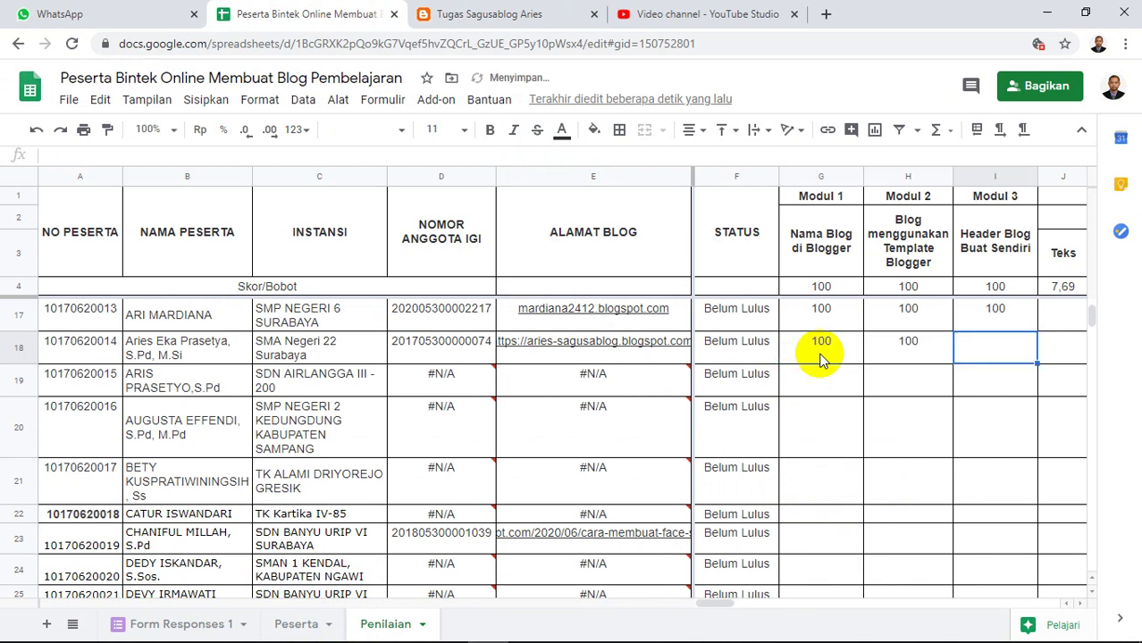
{"action": "type", "text": "100"}
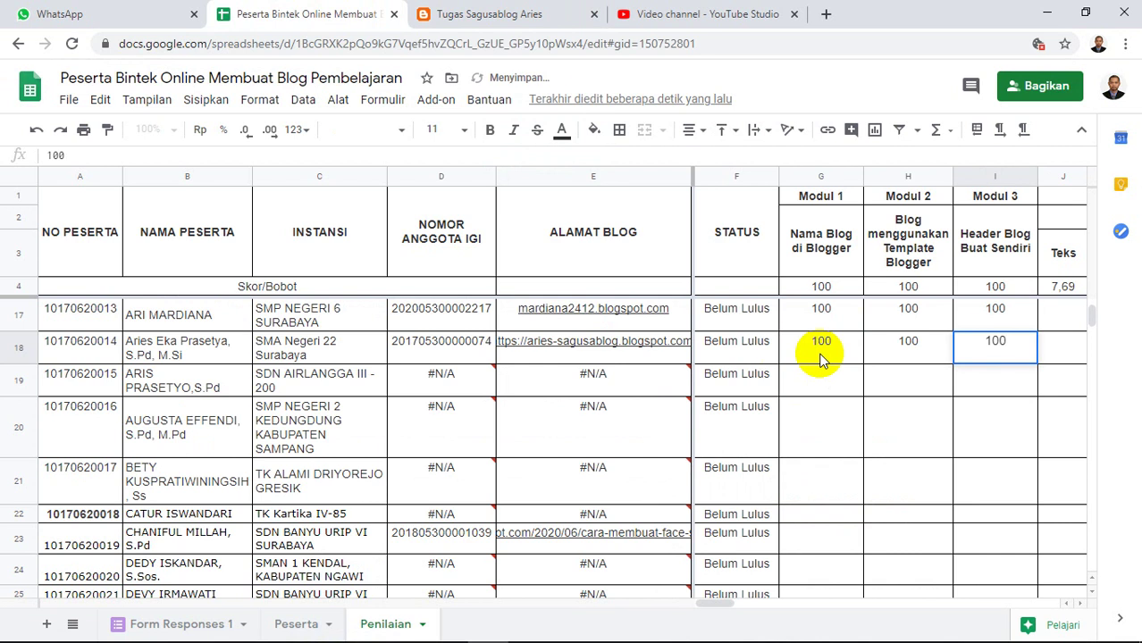
{"action": "key", "text": "Tab"}
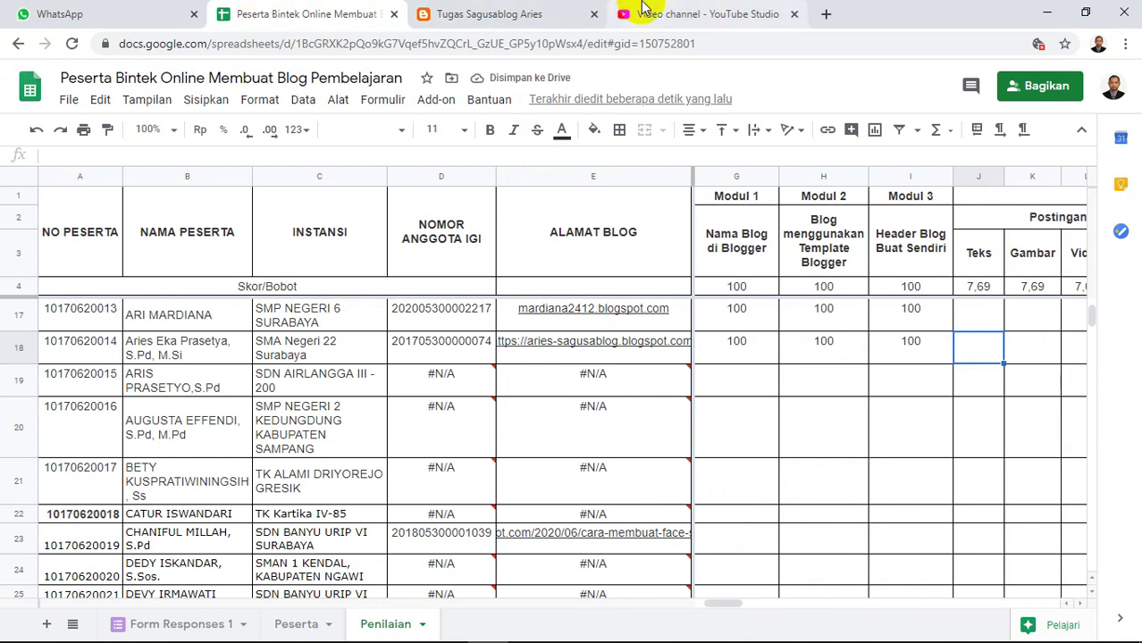
Review the posts on the blog linked in row 18 for text, images, video, paragraph breaks and labels.
{"action": "left_click", "coordinate": [502, 15]}
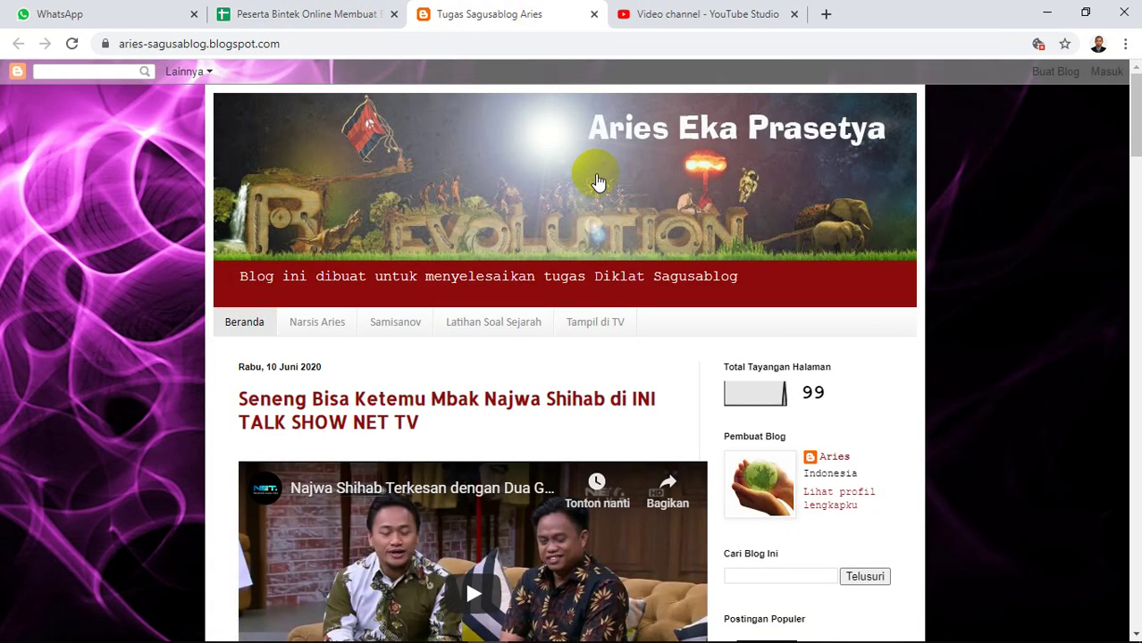
{"action": "left_click_drag", "start_coordinate": [1136, 134], "coordinate": [1138, 161]}
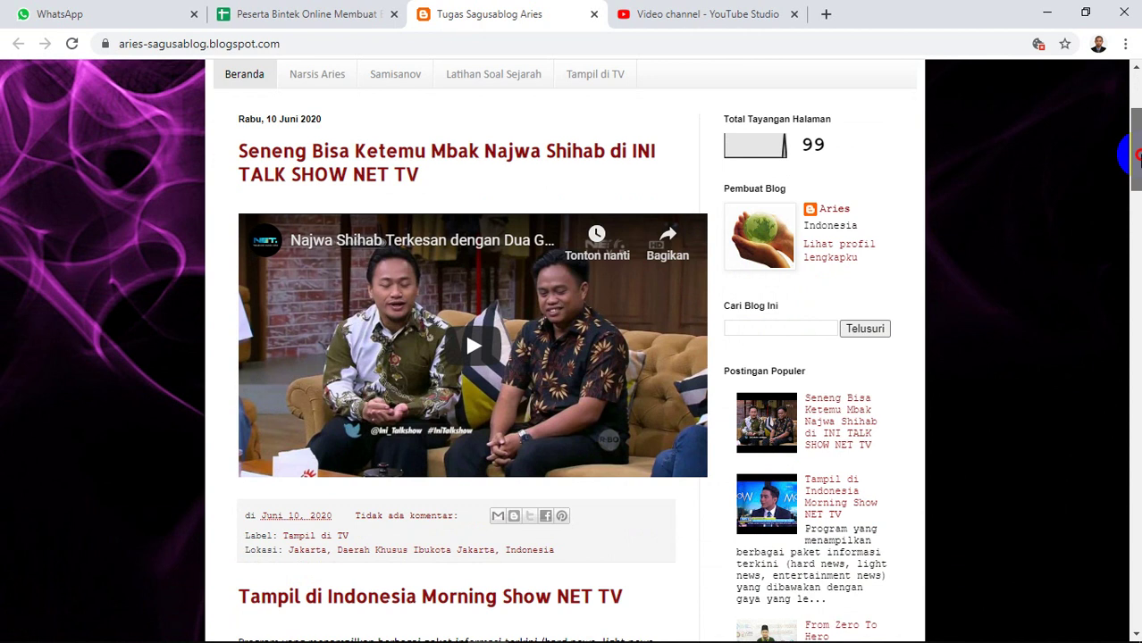
{"action": "left_click_drag", "start_coordinate": [1138, 156], "coordinate": [1128, 362]}
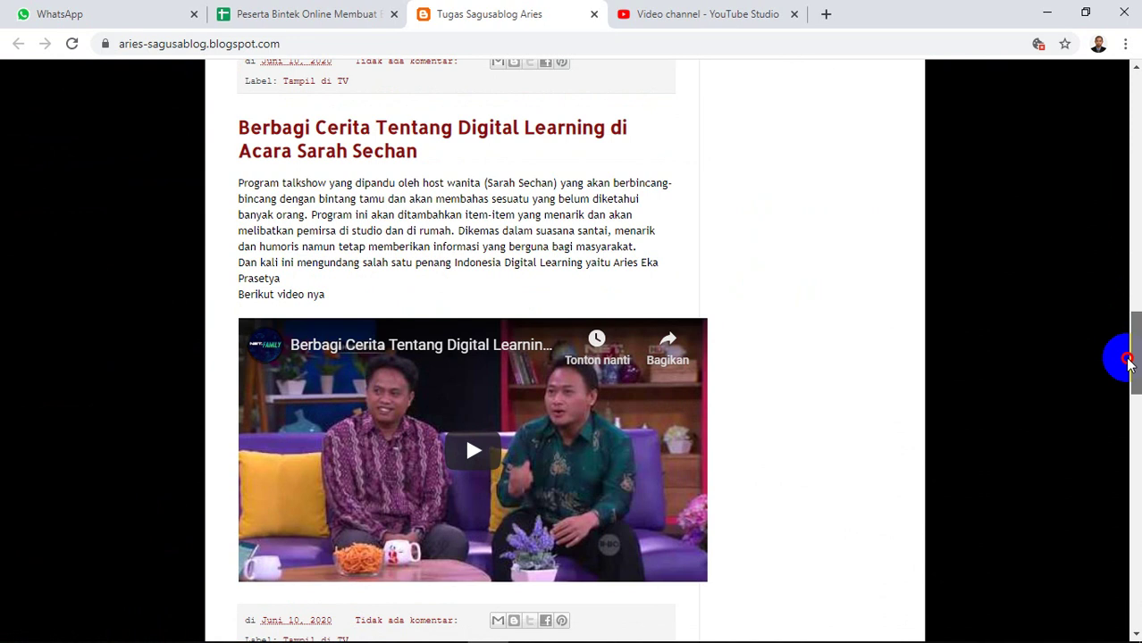
{"action": "left_click_drag", "start_coordinate": [1127, 371], "coordinate": [1130, 439]}
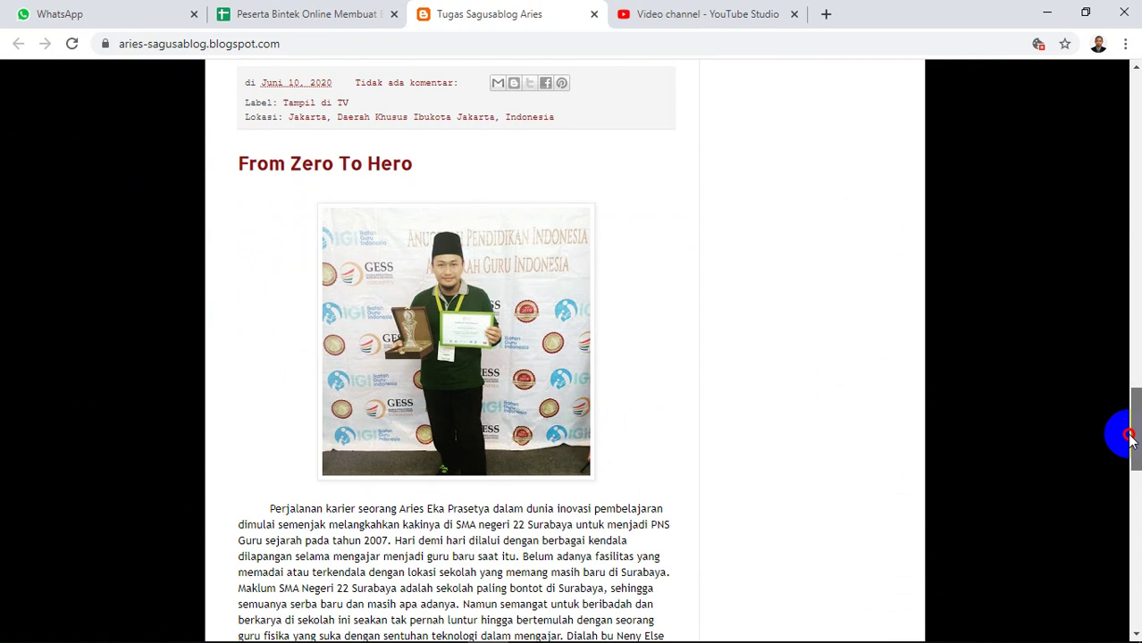
{"action": "left_click_drag", "start_coordinate": [1130, 441], "coordinate": [1127, 475]}
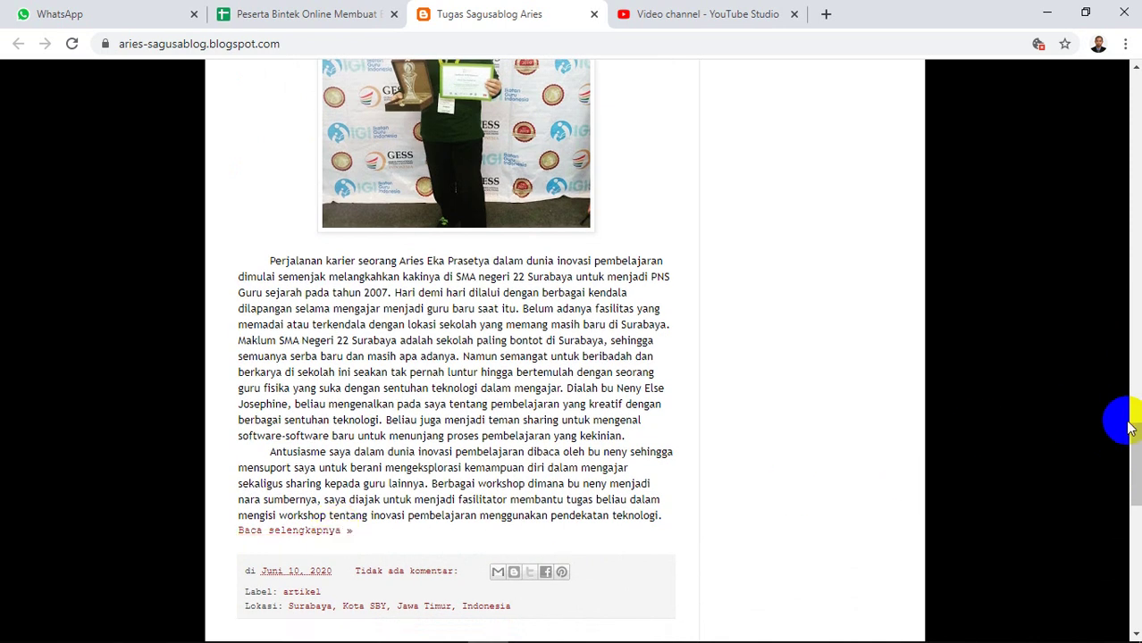
{"action": "left_click_drag", "start_coordinate": [1133, 447], "coordinate": [1135, 487]}
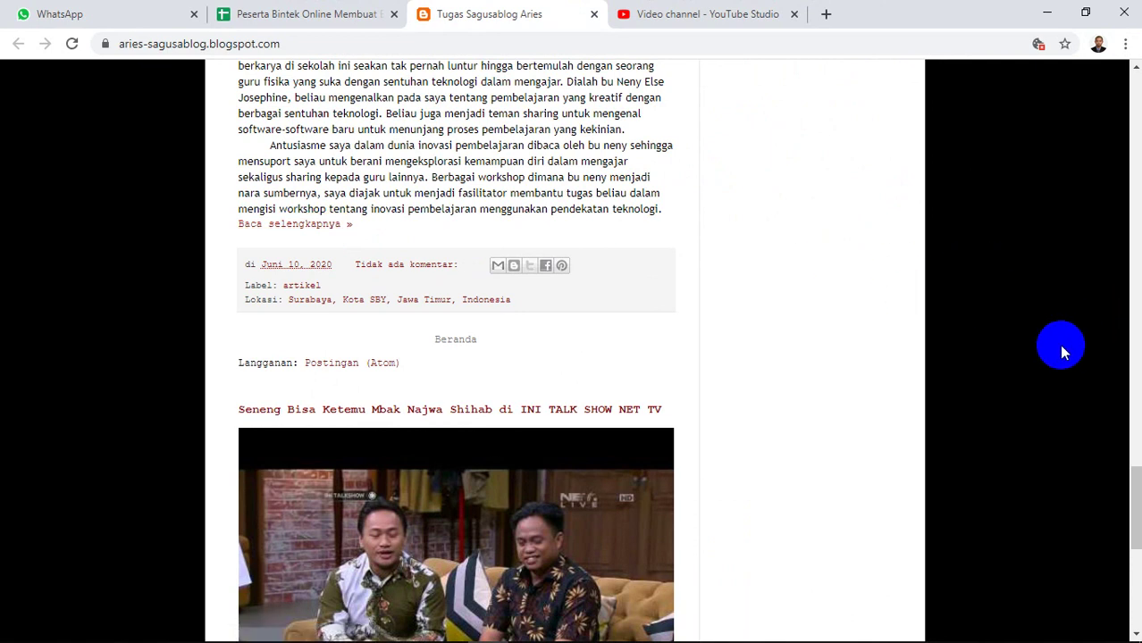
{"action": "left_click", "coordinate": [1136, 488]}
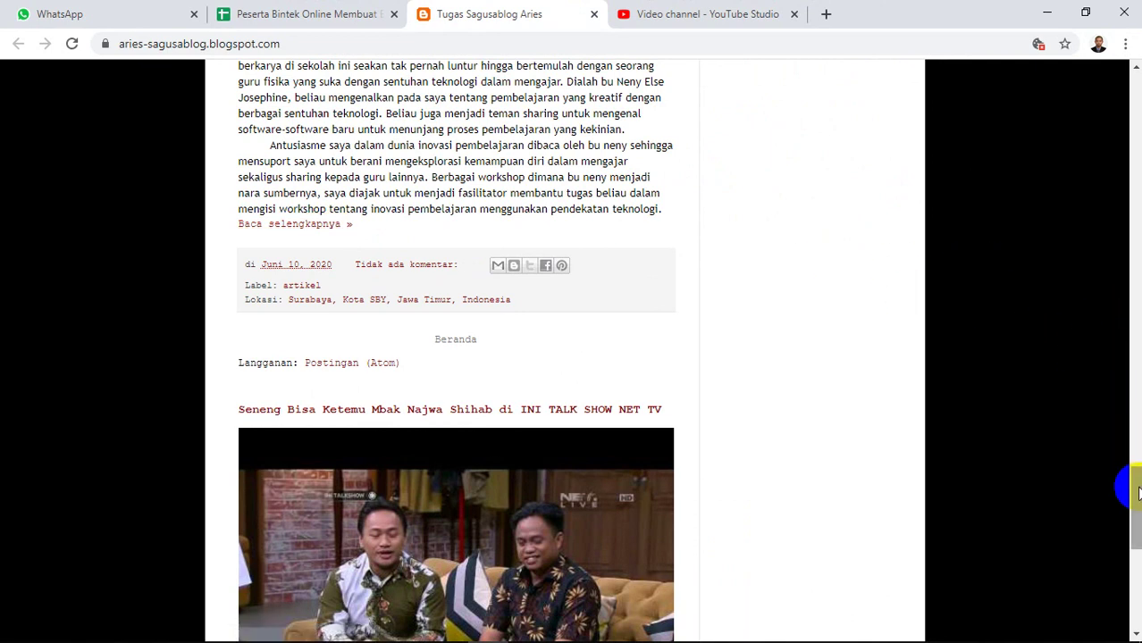
{"action": "left_click_drag", "start_coordinate": [1137, 490], "coordinate": [1136, 199]}
{"action": "scroll", "coordinate": [280, 89], "scroll_direction": "up", "scroll_amount": 1}
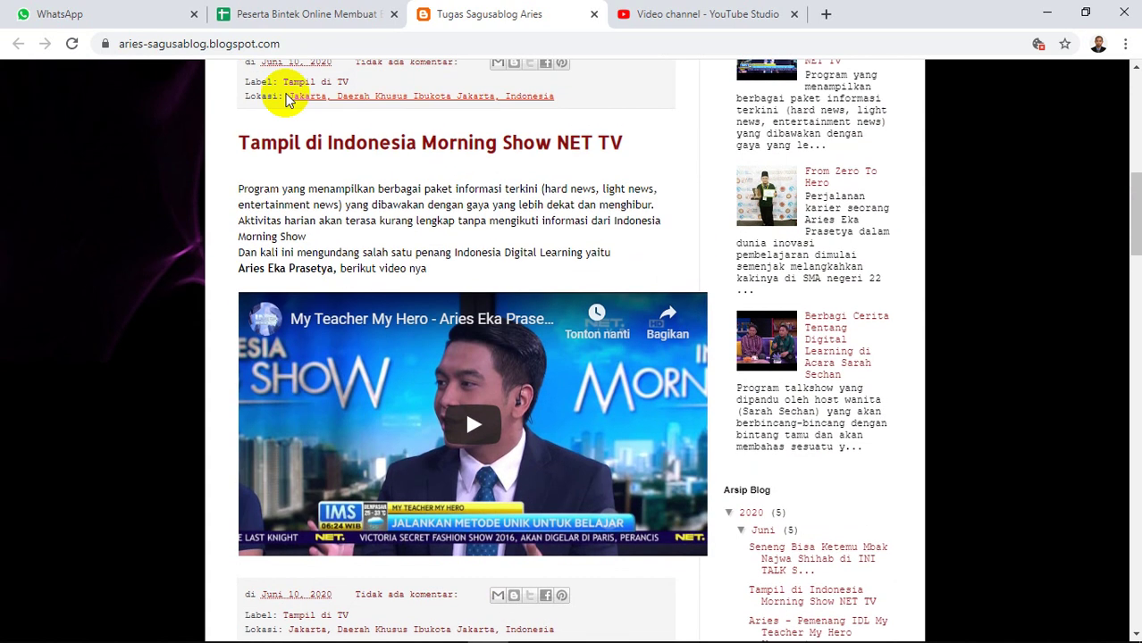
Back in the spreadsheet, enter 7,69 for Teks, Gambar, Video and Pemenggalan Paragraf in row 18, leaving Laman blank.
{"action": "left_click", "coordinate": [301, 14]}
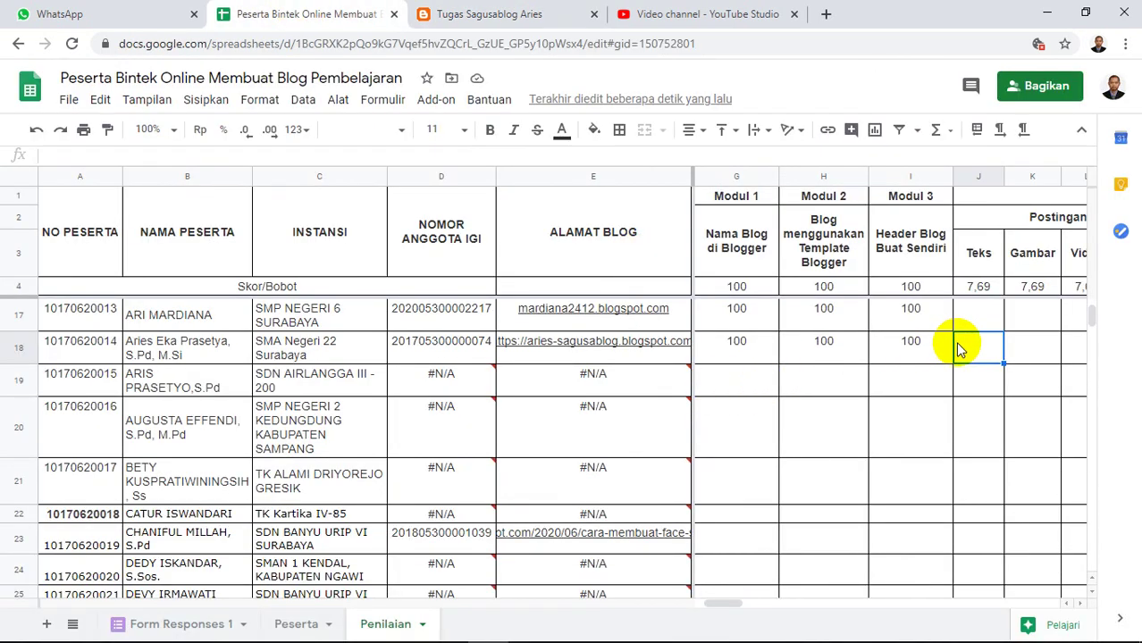
{"action": "type", "text": "7,69"}
{"action": "key", "text": "Tab"}
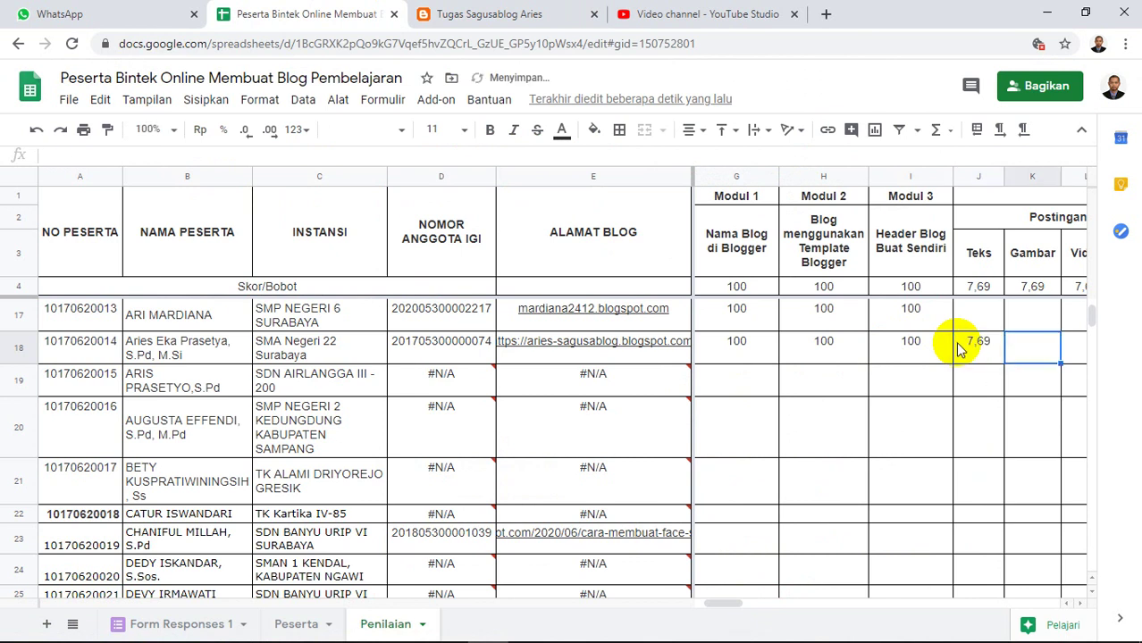
{"action": "type", "text": "7,69"}
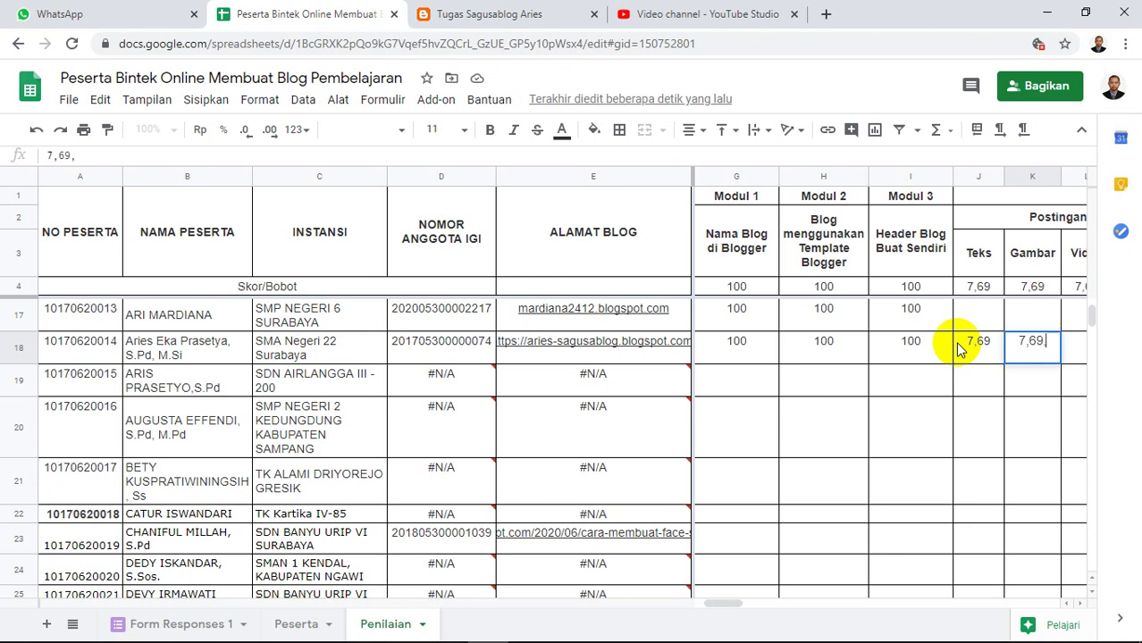
{"action": "key", "text": "Tab"}
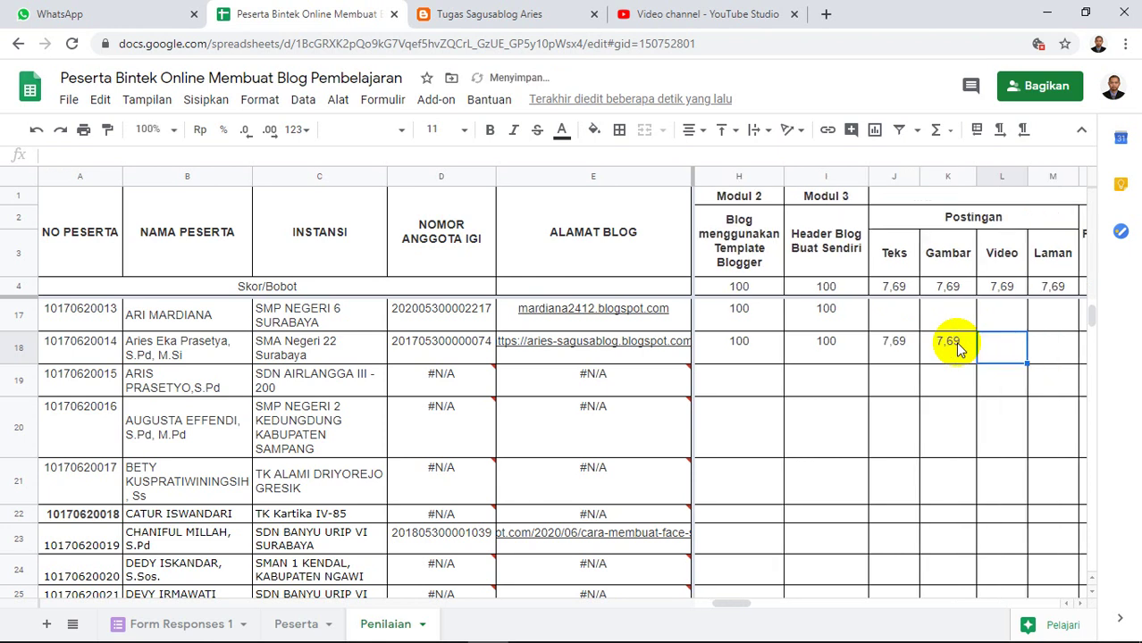
{"action": "type", "text": "7,69"}
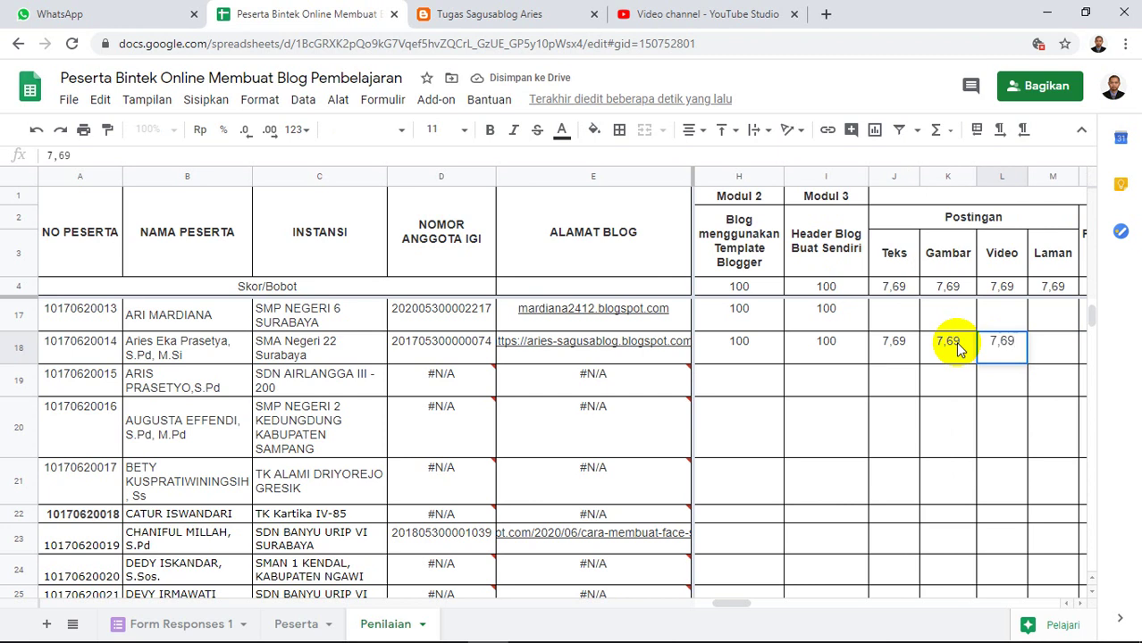
{"action": "key", "text": "Tab"}
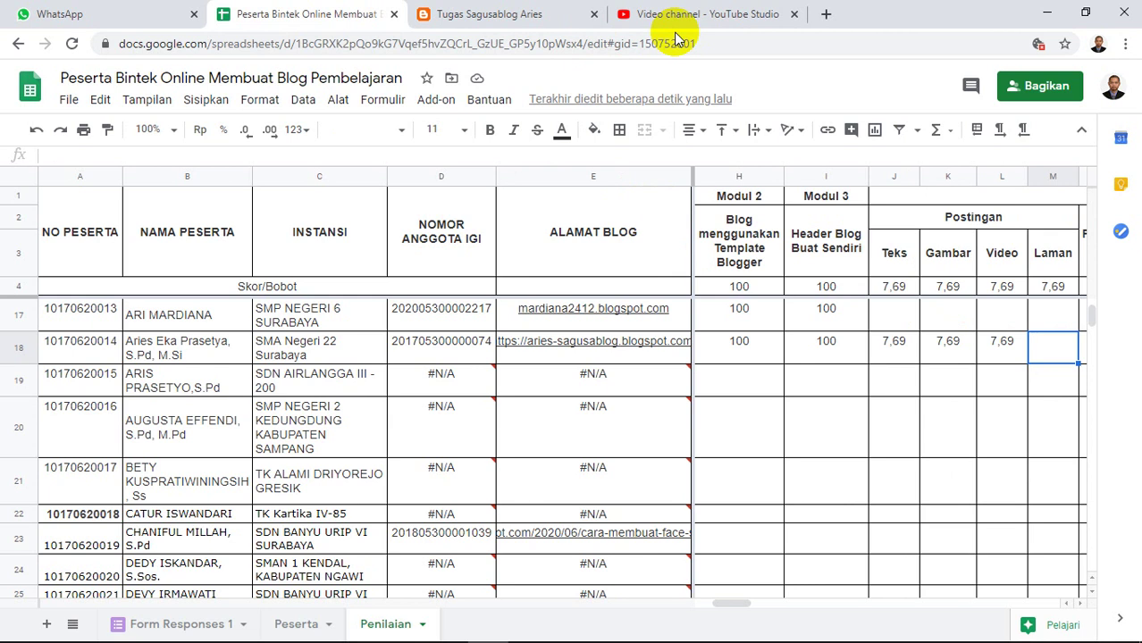
{"action": "key", "text": "Tab"}
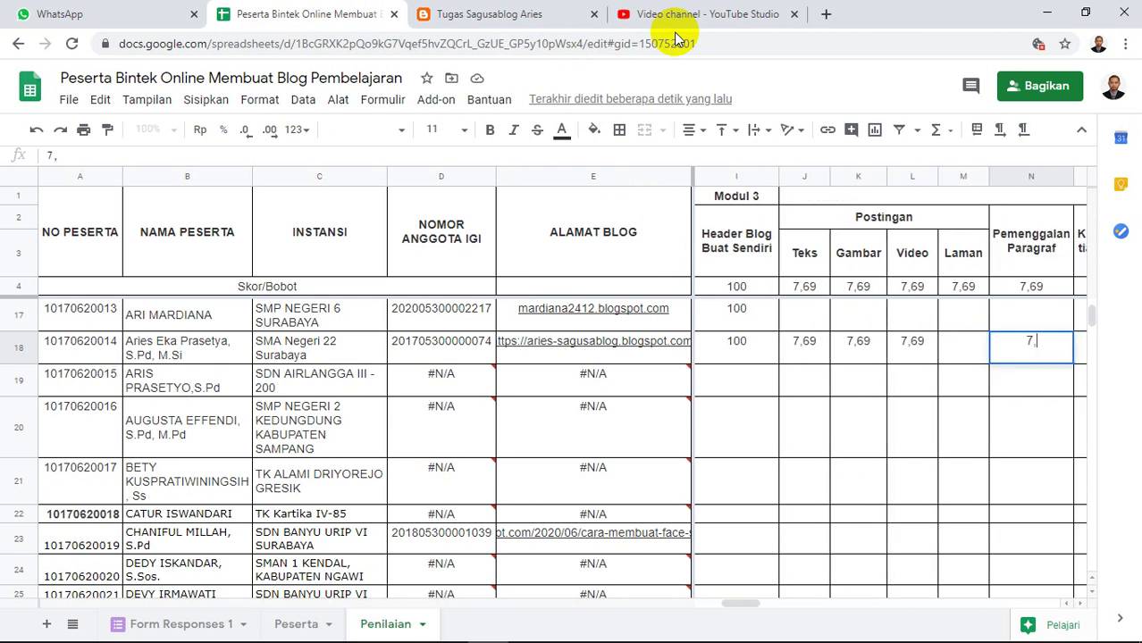
{"action": "key", "text": "Tab"}
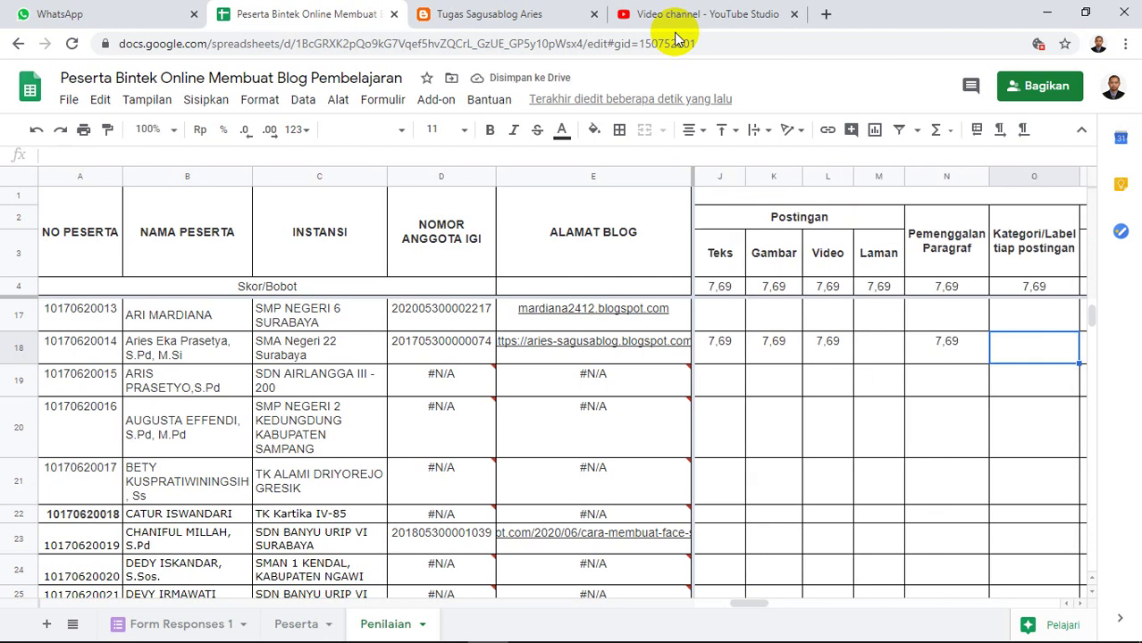
Check the post labels and page menu on the blog, and enter 7,69 for Kategori/Label tiap postingan in row 18.
{"action": "left_click", "coordinate": [505, 14]}
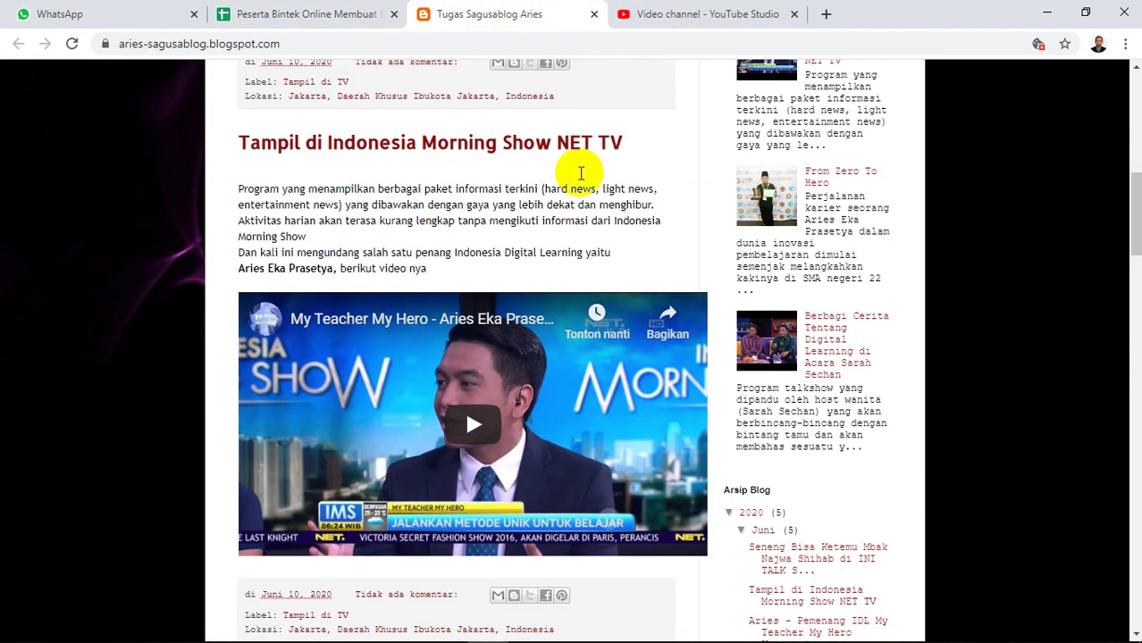
{"action": "left_click_drag", "start_coordinate": [1135, 210], "coordinate": [1137, 135]}
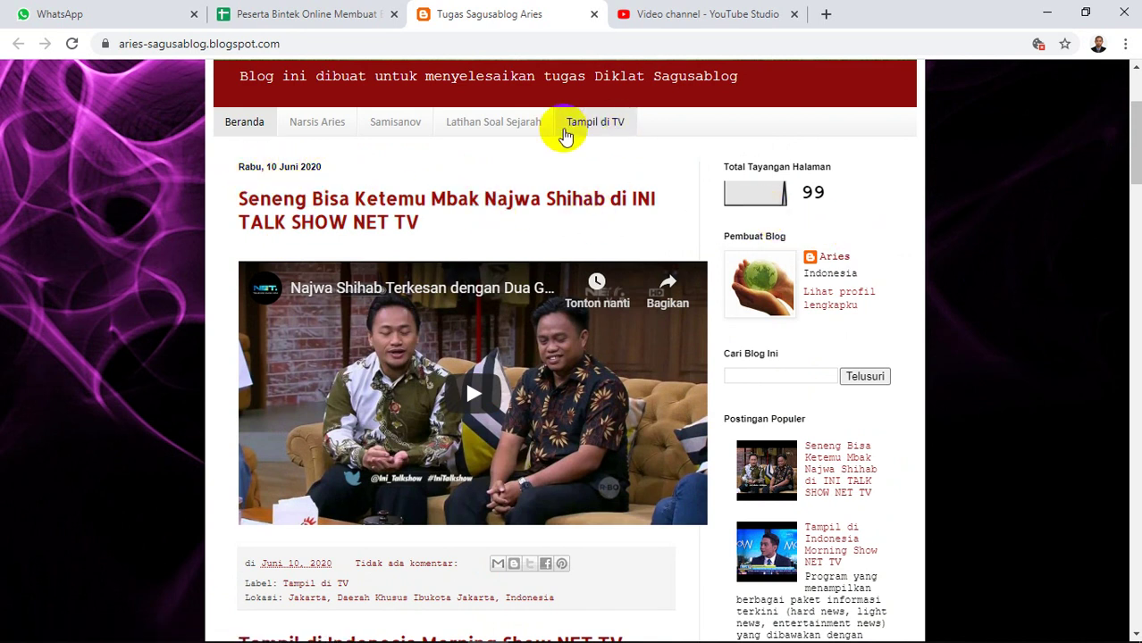
{"action": "left_click", "coordinate": [295, 13]}
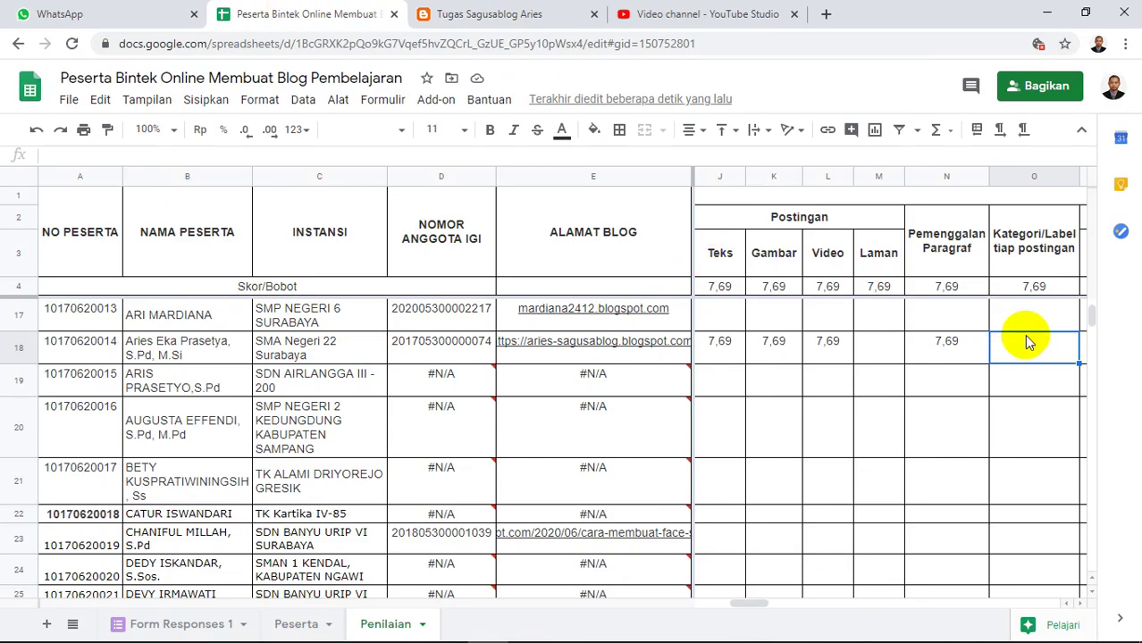
{"action": "type", "text": "7,69"}
{"action": "key", "text": "Tab"}
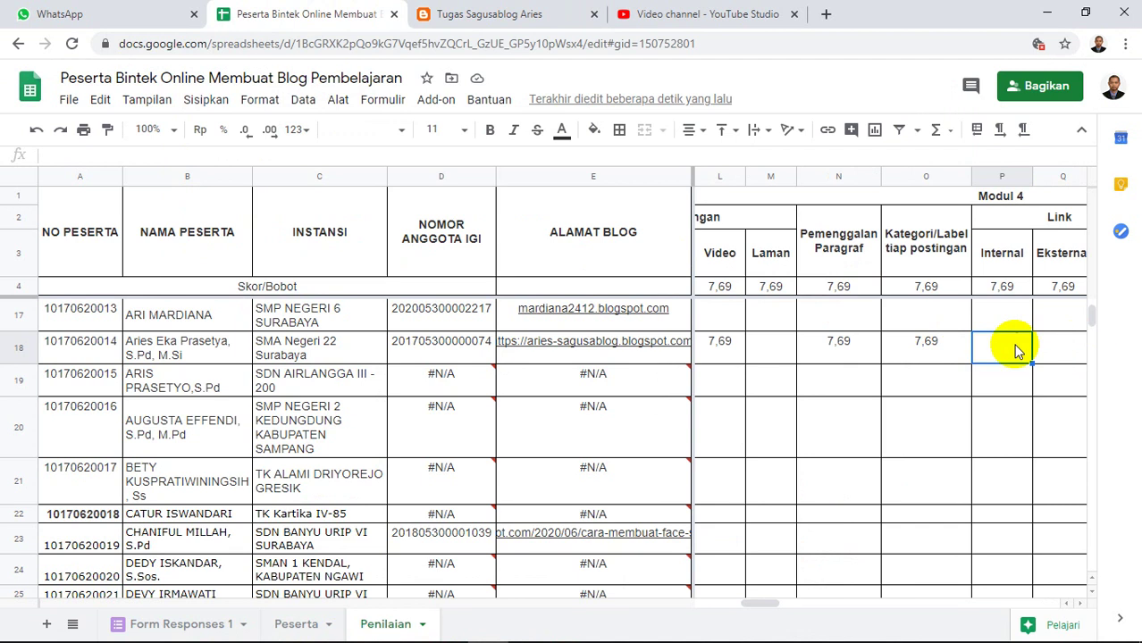
Look up the Link and Gadget Blog criteria in the Penilaian sheet and compare them with the blog's sidebar.
{"action": "left_click", "coordinate": [1078, 606]}
{"action": "left_click", "coordinate": [1078, 606]}
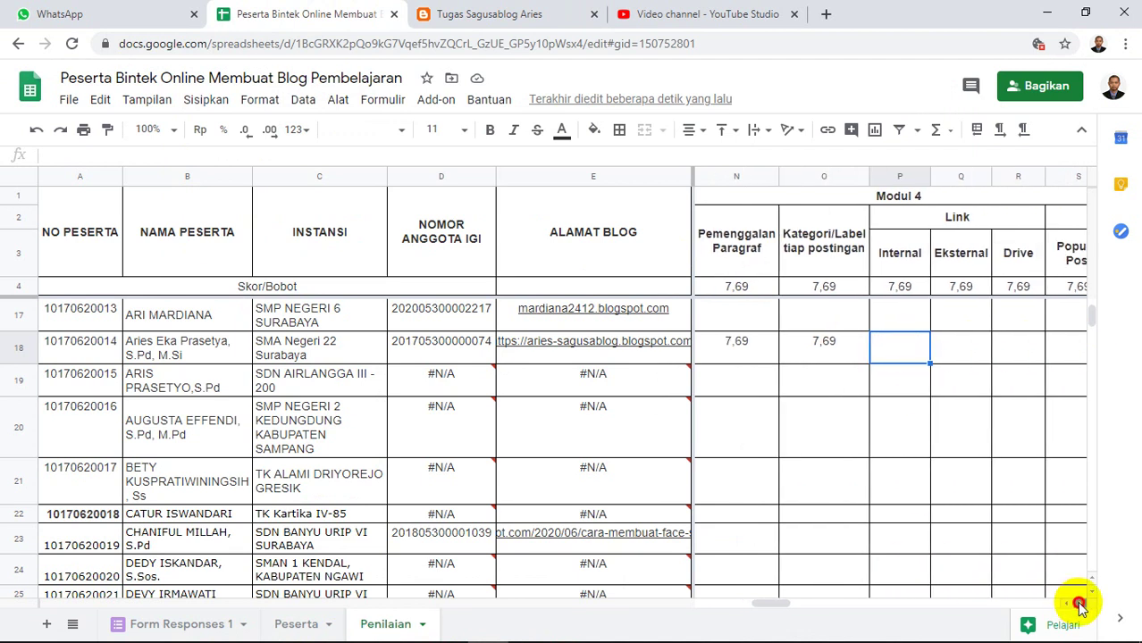
{"action": "left_click", "coordinate": [1078, 606]}
{"action": "left_click", "coordinate": [1078, 605]}
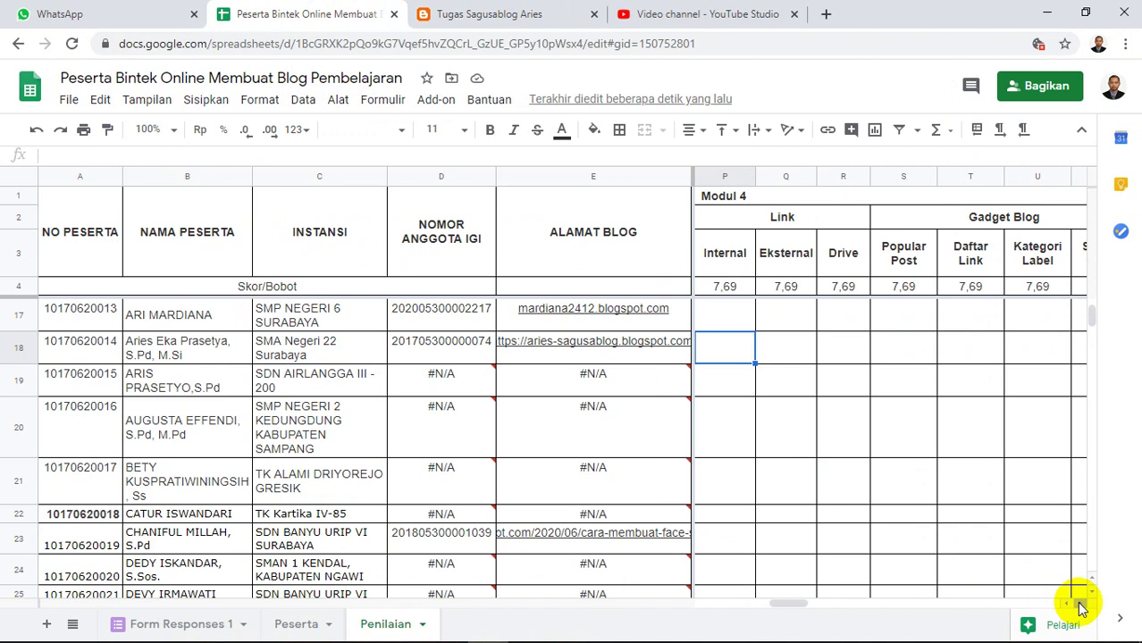
{"action": "left_click", "coordinate": [1079, 605]}
{"action": "left_click", "coordinate": [1079, 606]}
{"action": "left_click", "coordinate": [1078, 605]}
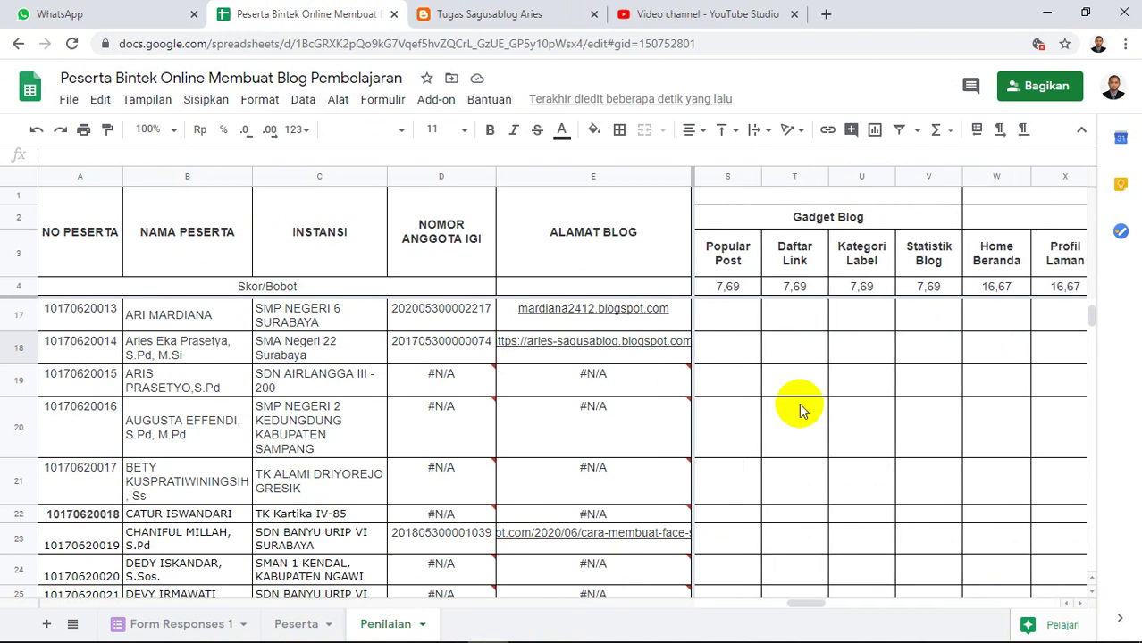
{"action": "left_click", "coordinate": [474, 21]}
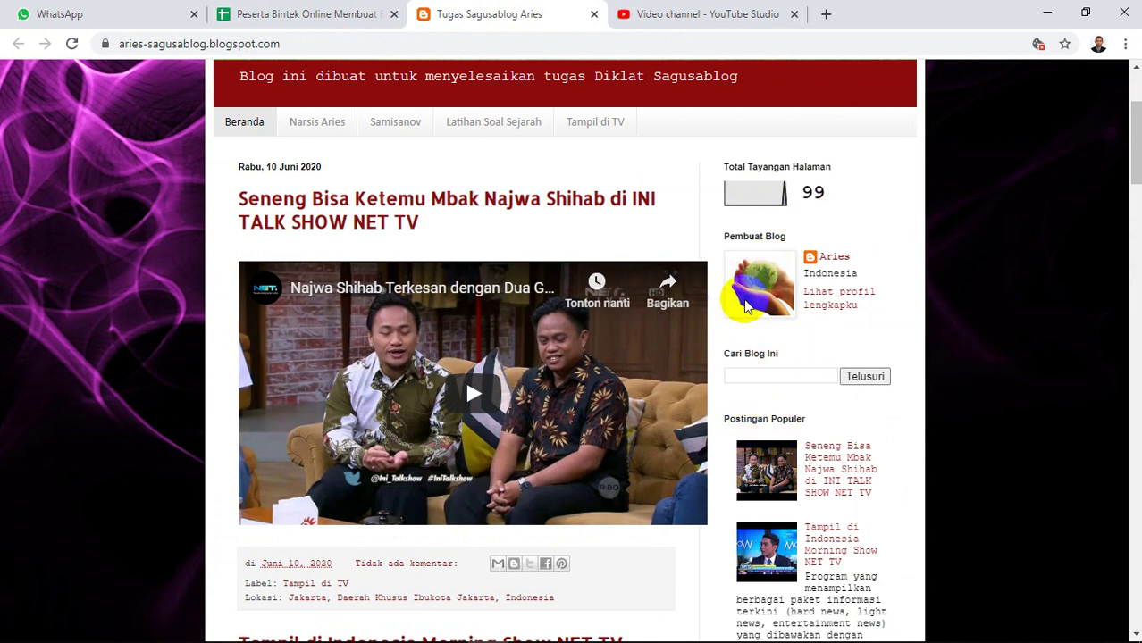
Back in the spreadsheet, enter 7,69 for Statistik Blog and Popular Post in row 18.
{"action": "left_click", "coordinate": [323, 15]}
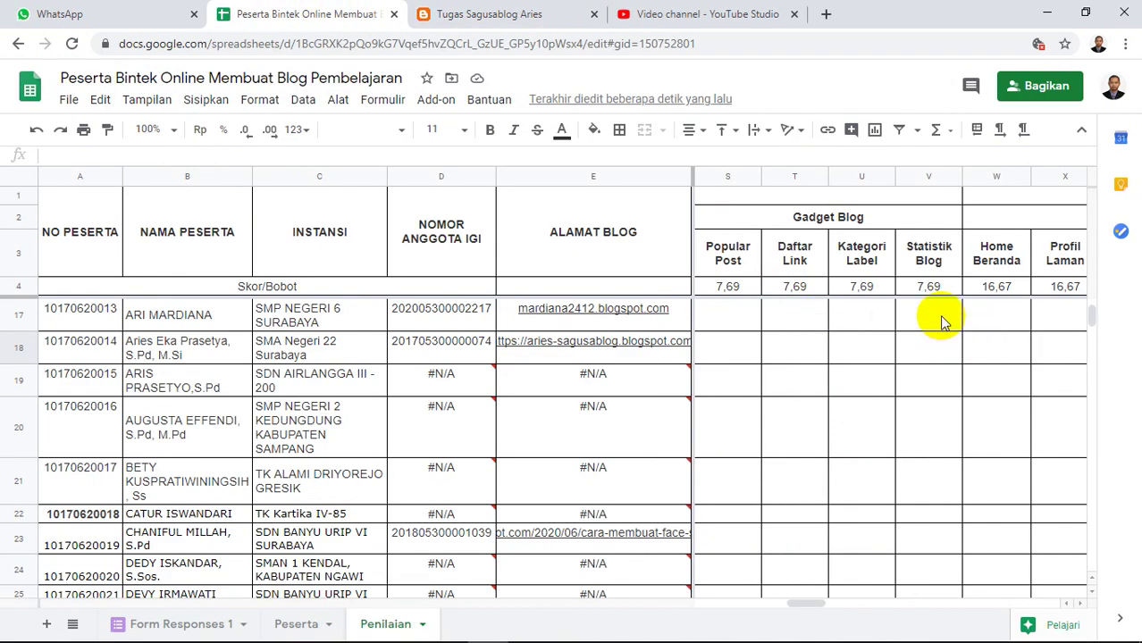
{"action": "left_click", "coordinate": [1092, 592]}
{"action": "left_click", "coordinate": [1091, 591]}
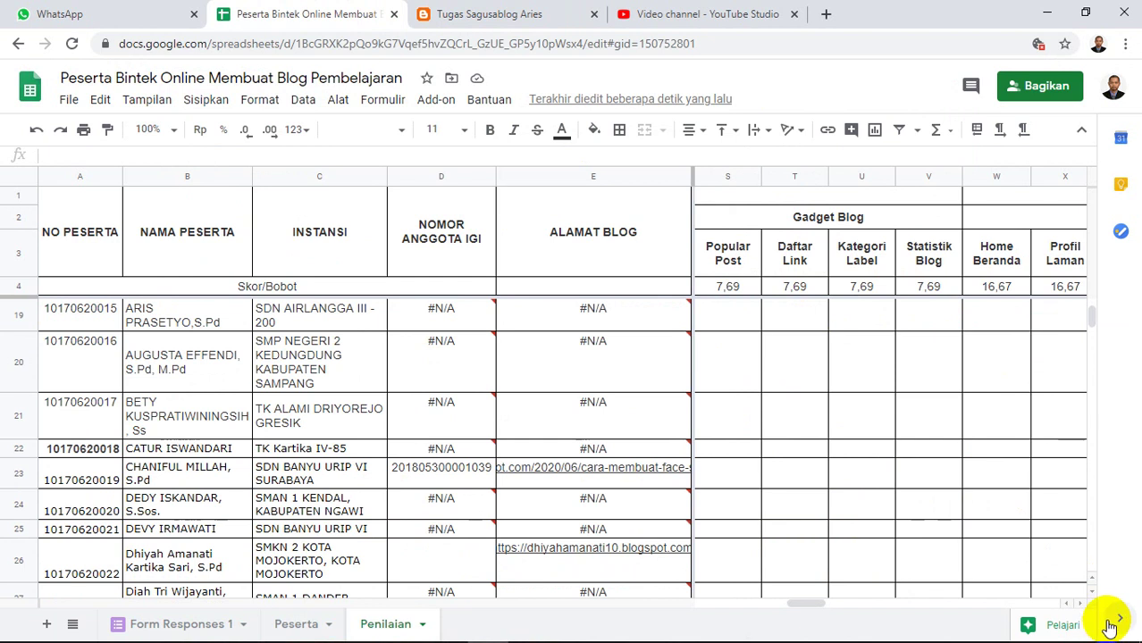
{"action": "left_click", "coordinate": [1091, 579]}
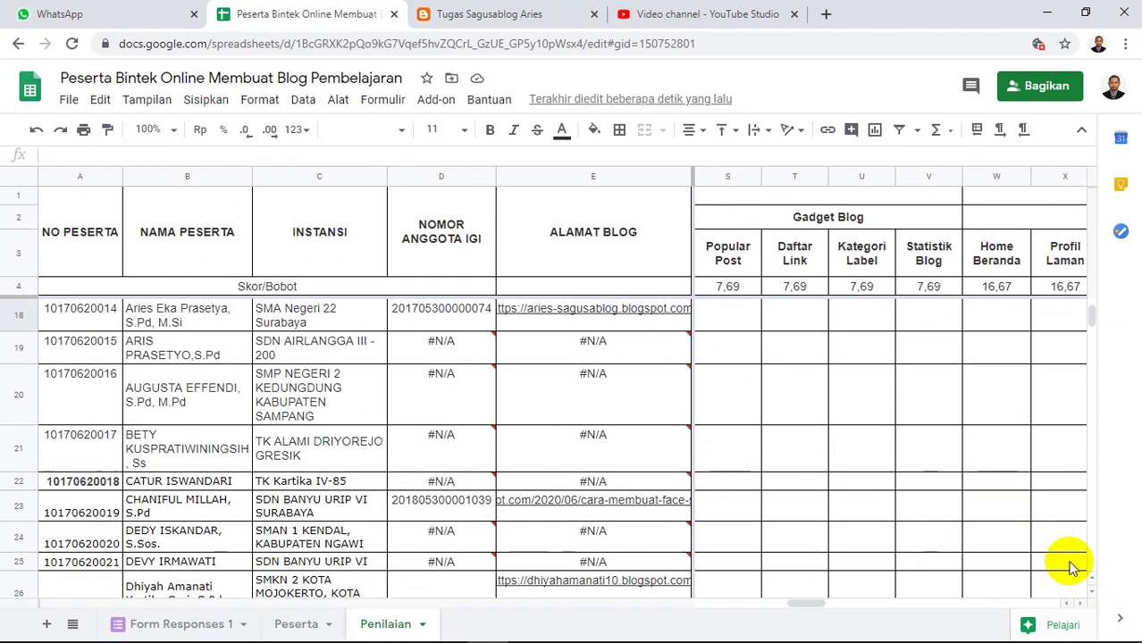
{"action": "left_click", "coordinate": [927, 323]}
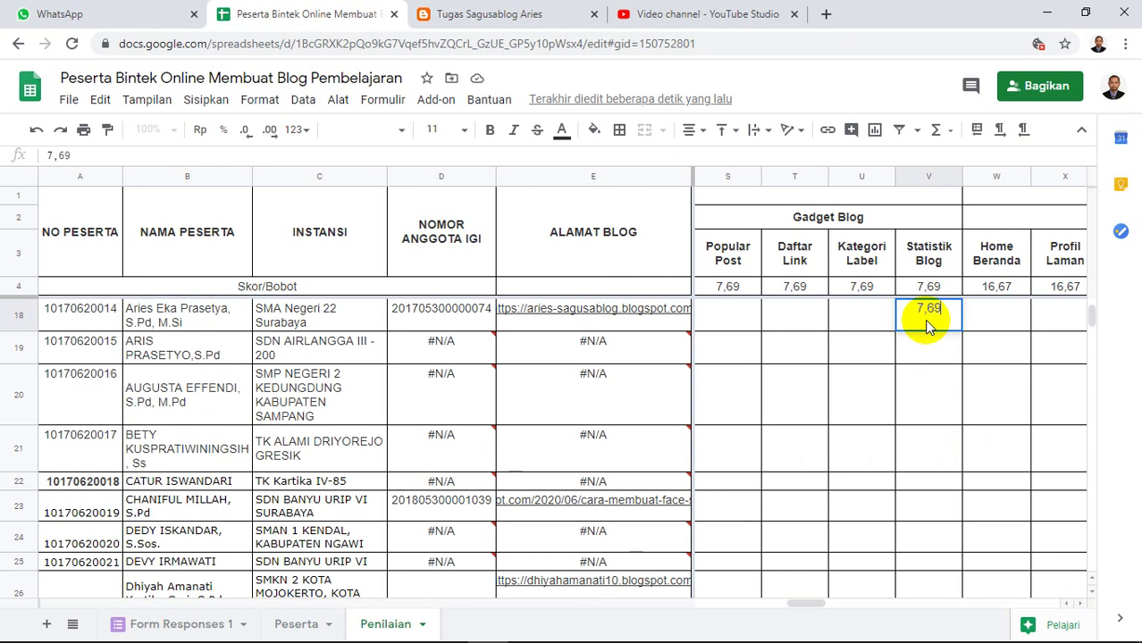
{"action": "type", "text": "7,69"}
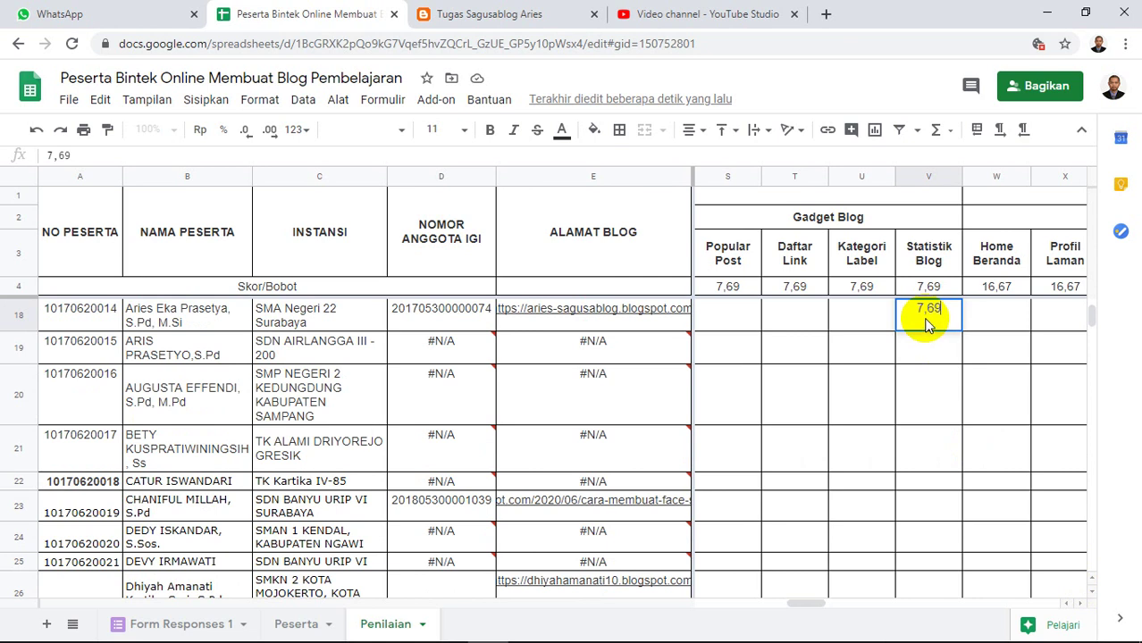
{"action": "left_click", "coordinate": [748, 321]}
{"action": "type", "text": "7,69"}
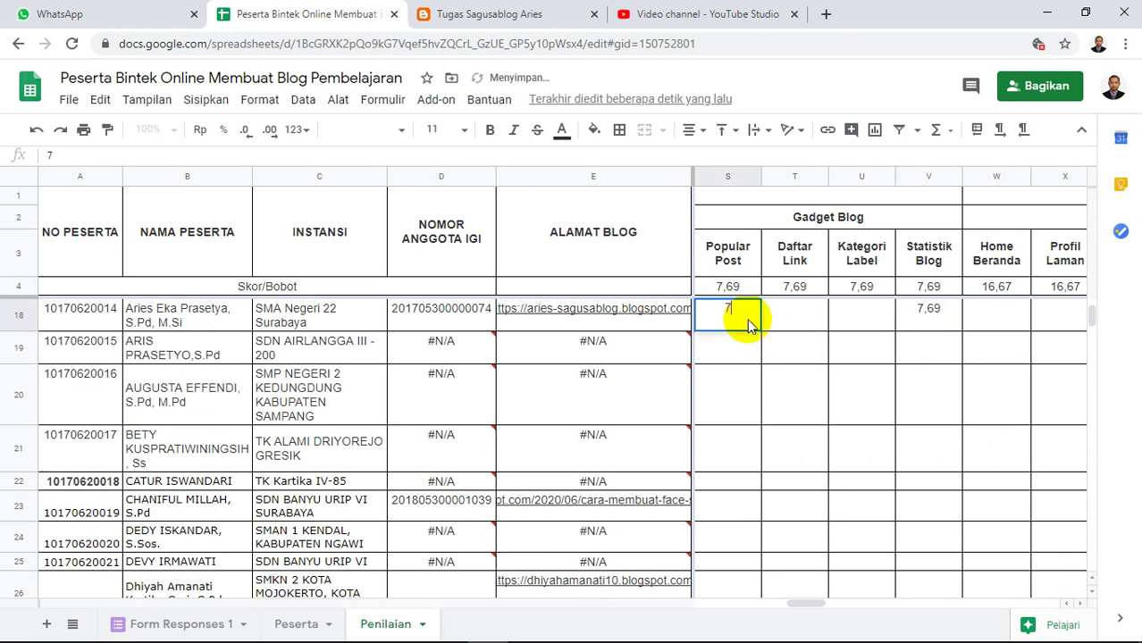
Check the rest of the blog's sidebar for a label gadget, and enter 7,69 for Kategori Label in row 18.
{"action": "left_click", "coordinate": [473, 15]}
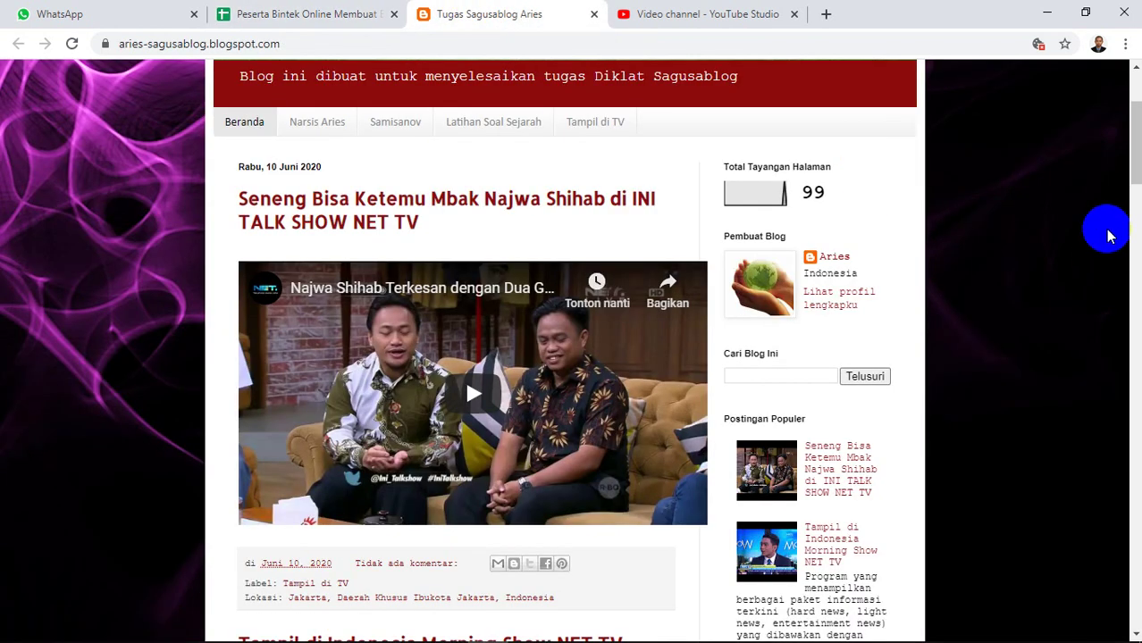
{"action": "left_click_drag", "start_coordinate": [1130, 124], "coordinate": [1133, 284]}
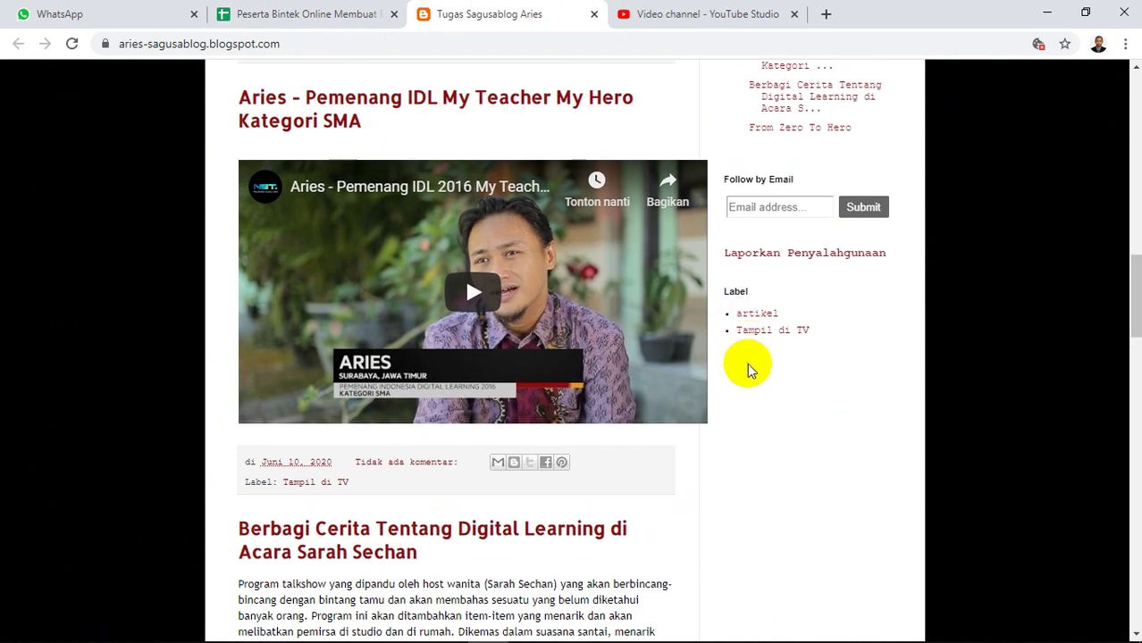
{"action": "left_click", "coordinate": [344, 15]}
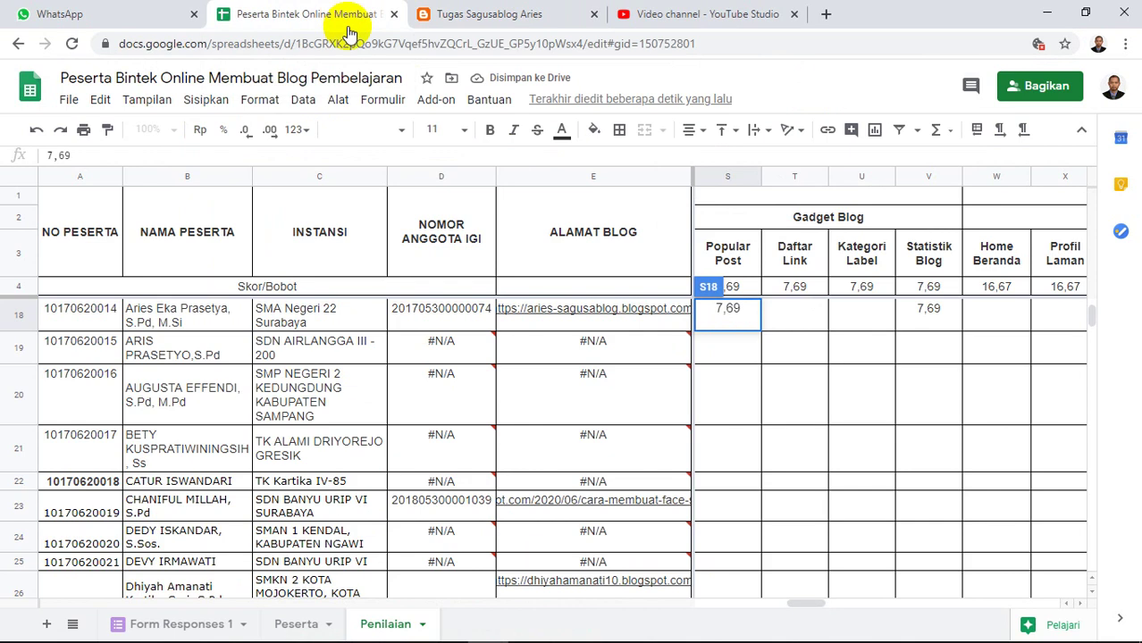
{"action": "left_click", "coordinate": [853, 319]}
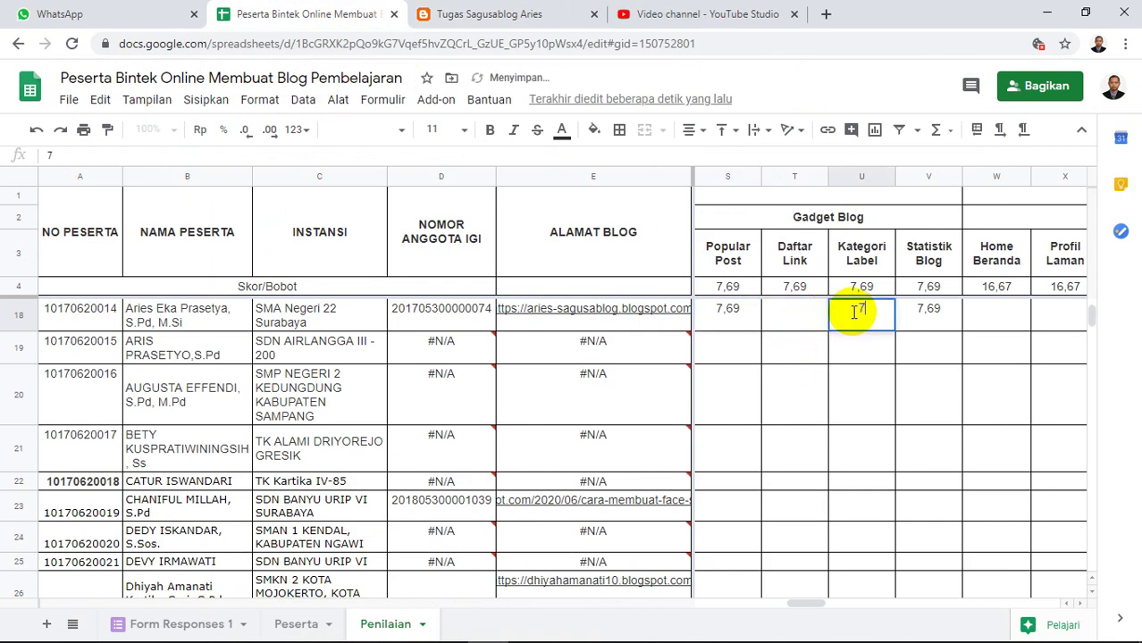
{"action": "type", "text": "7,69"}
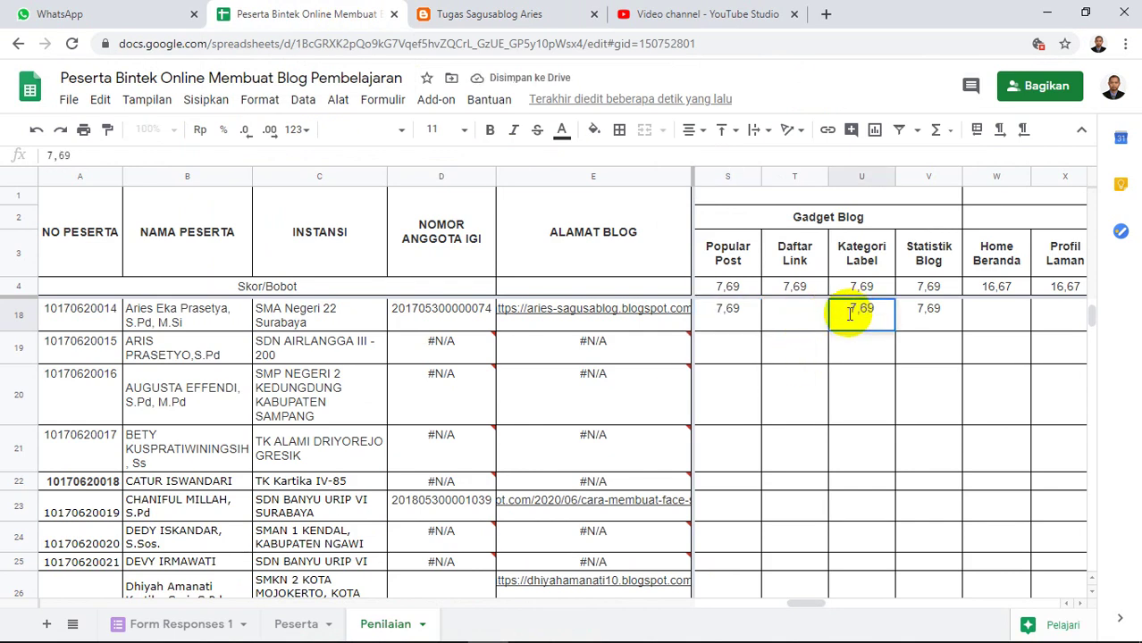
Switch to the participant's blog and review its page menu and the content of the personal photo page.
{"action": "left_click", "coordinate": [492, 19]}
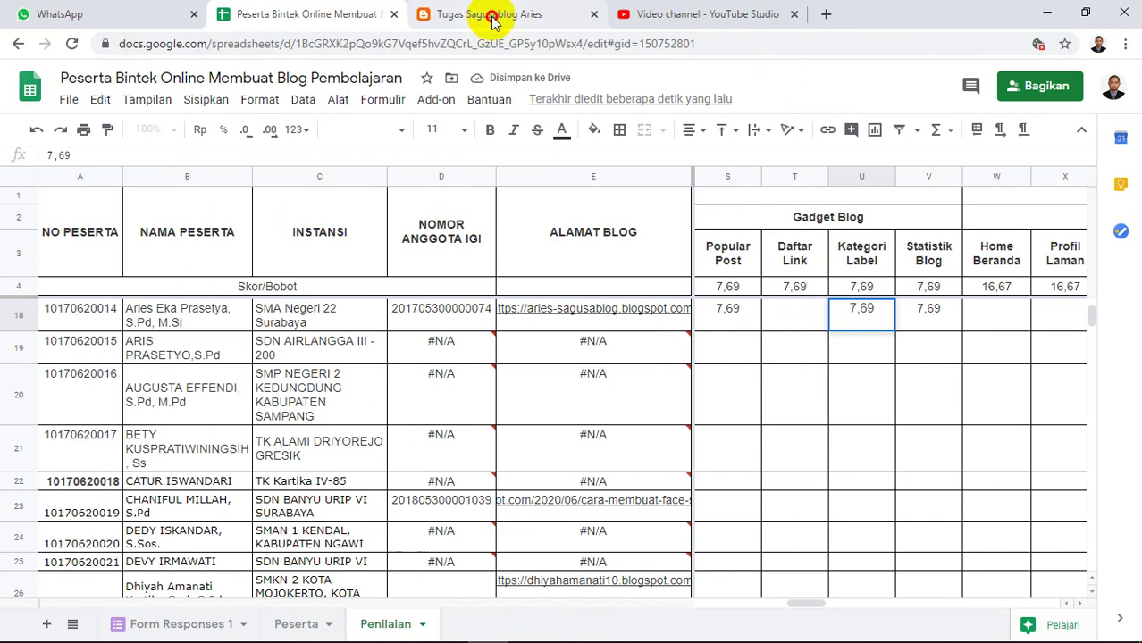
{"action": "left_click_drag", "start_coordinate": [1133, 273], "coordinate": [1132, 84]}
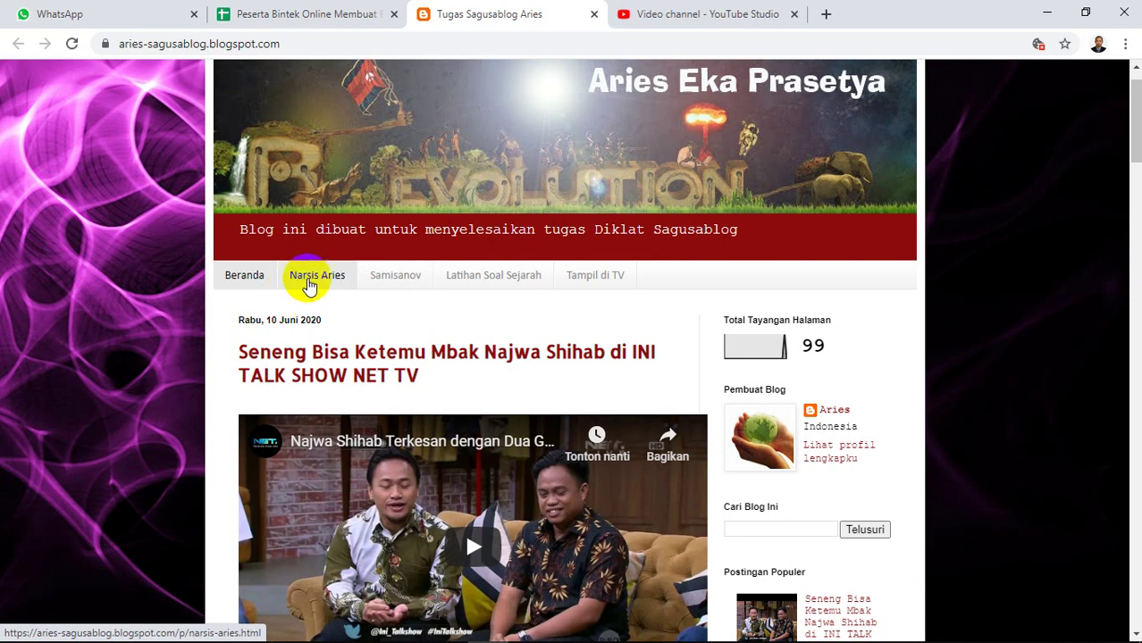
{"action": "left_click", "coordinate": [308, 277]}
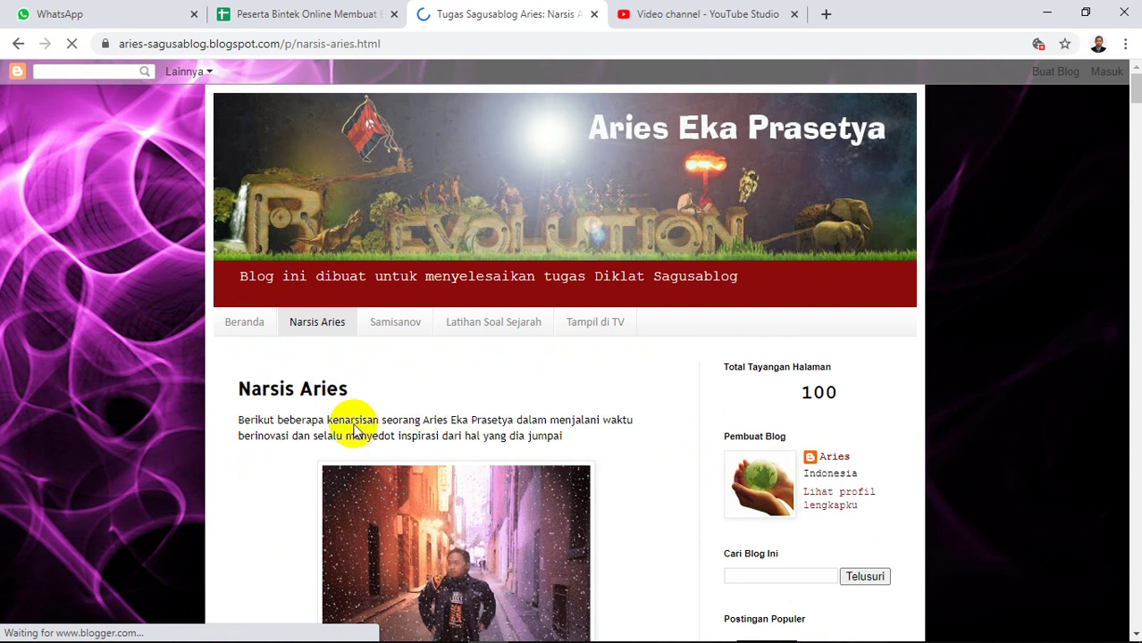
{"action": "left_click", "coordinate": [375, 490]}
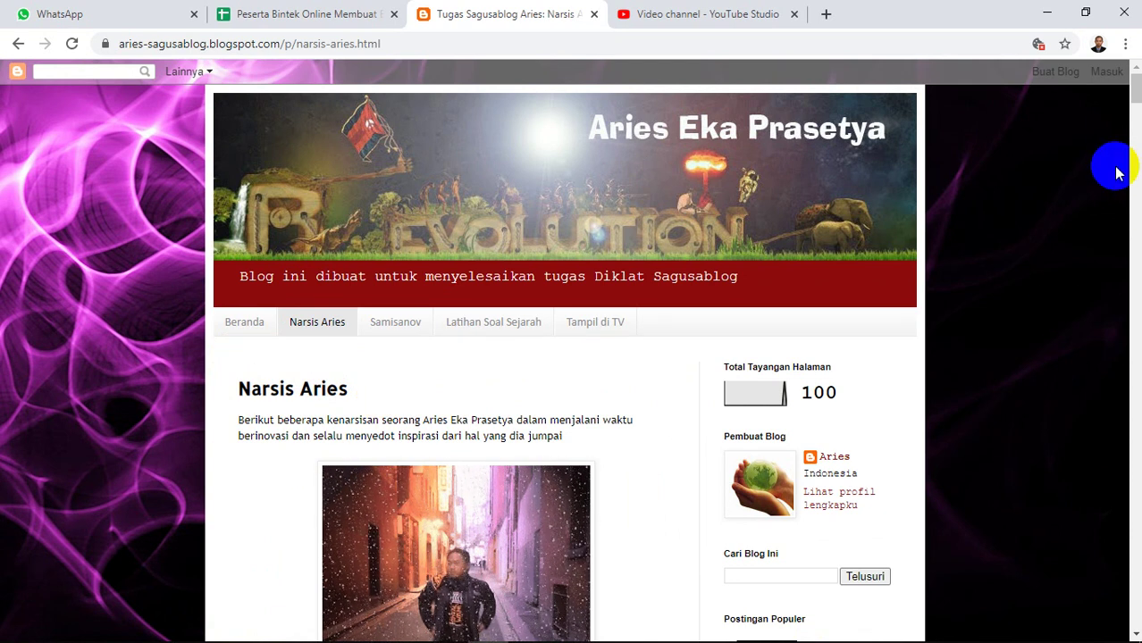
{"action": "mouse_move", "coordinate": [1135, 86]}
{"action": "left_mouse_down"}
{"action": "mouse_move", "coordinate": [1135, 240]}
{"action": "mouse_move", "coordinate": [1119, 313]}
{"action": "mouse_move", "coordinate": [1135, 118]}
{"action": "mouse_move", "coordinate": [1127, 79]}
{"action": "left_mouse_up"}
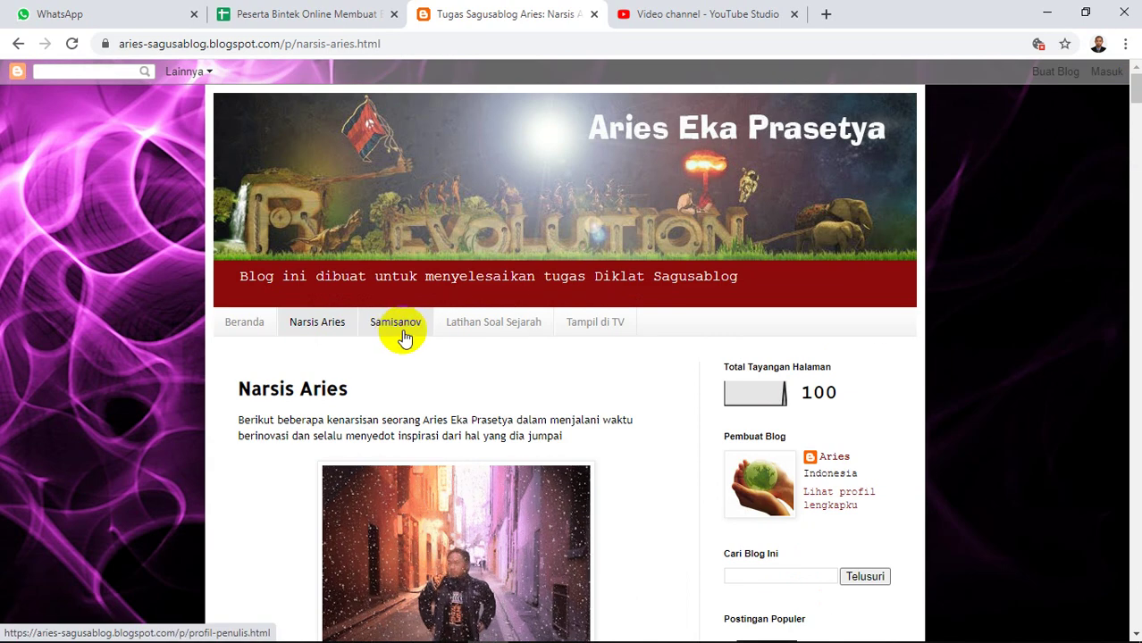
Back in the Penilaian sheet, enter 7,69 for Laman under Modul 4 in row 18.
{"action": "left_click", "coordinate": [347, 13]}
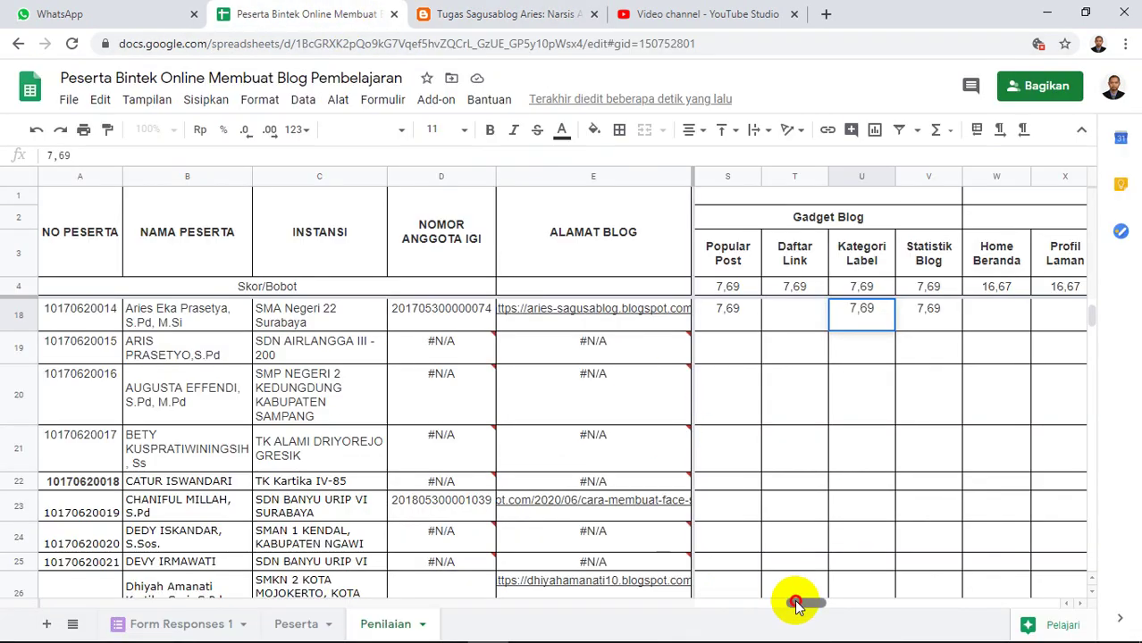
{"action": "left_click_drag", "start_coordinate": [795, 605], "coordinate": [773, 604]}
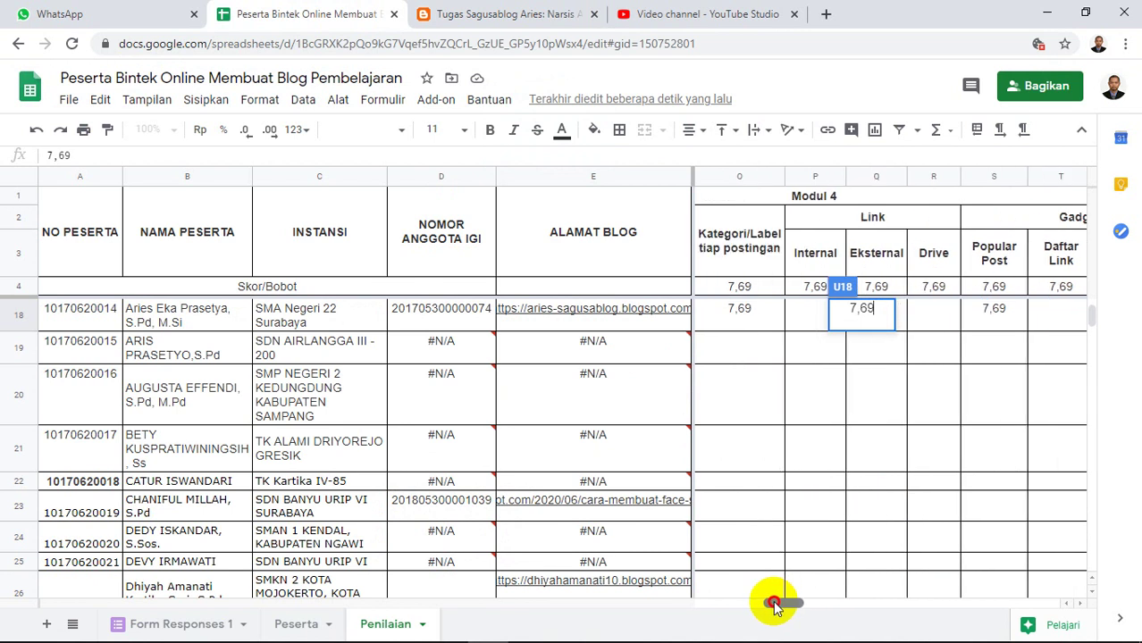
{"action": "left_click", "coordinate": [807, 323]}
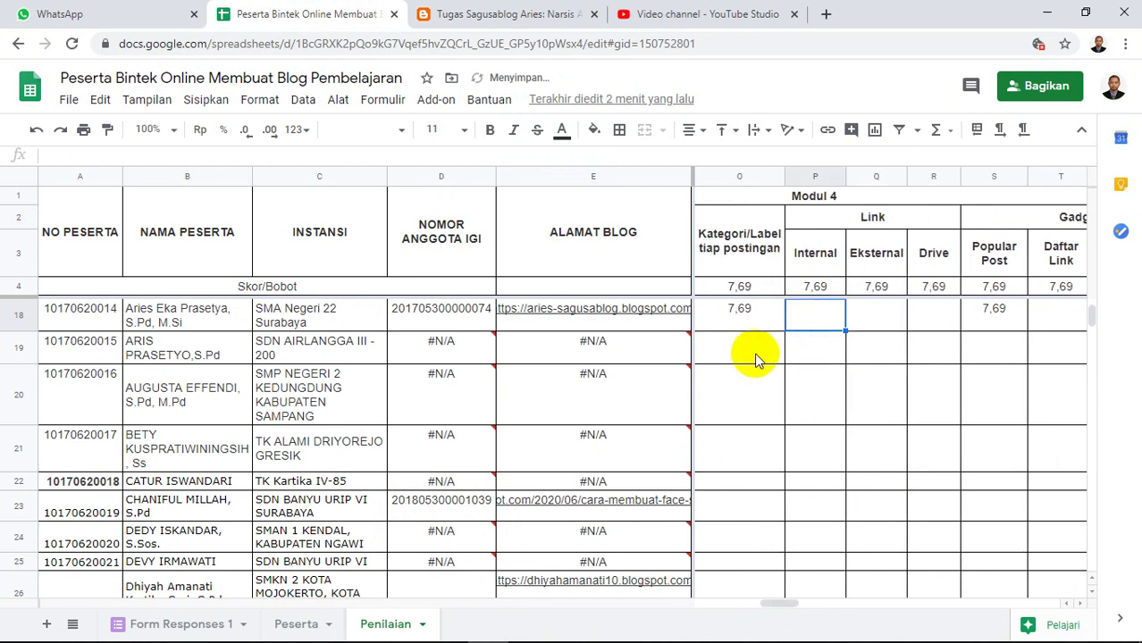
{"action": "key", "text": "Left"}
{"action": "key", "text": "Left"}
{"action": "key", "text": "Left"}
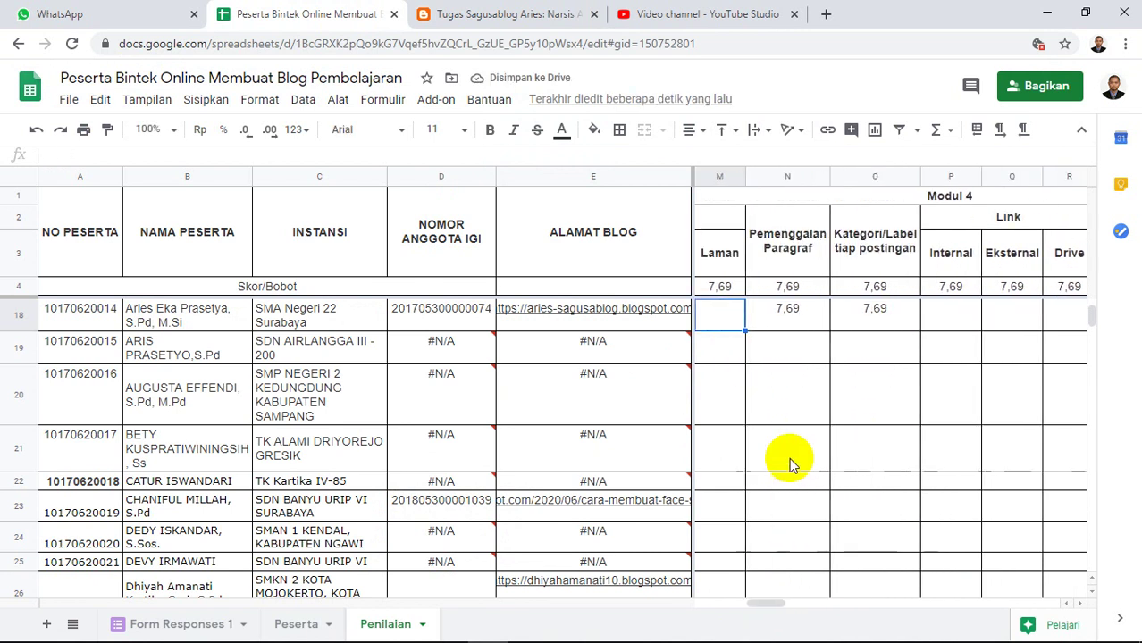
{"action": "type", "text": "7"}
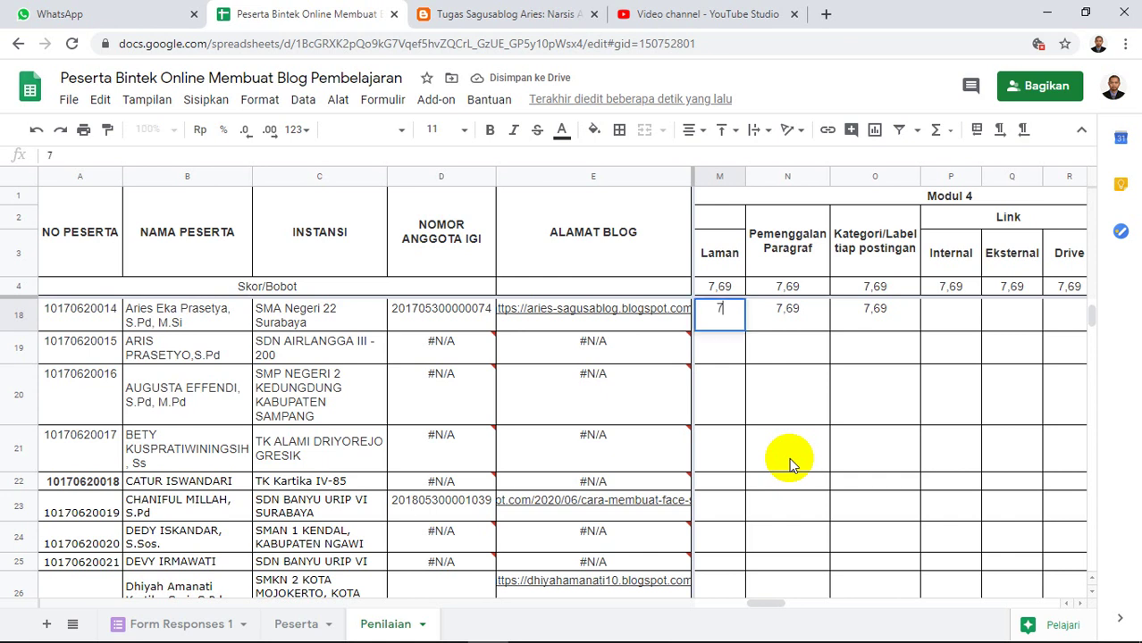
{"action": "type", "text": ",69"}
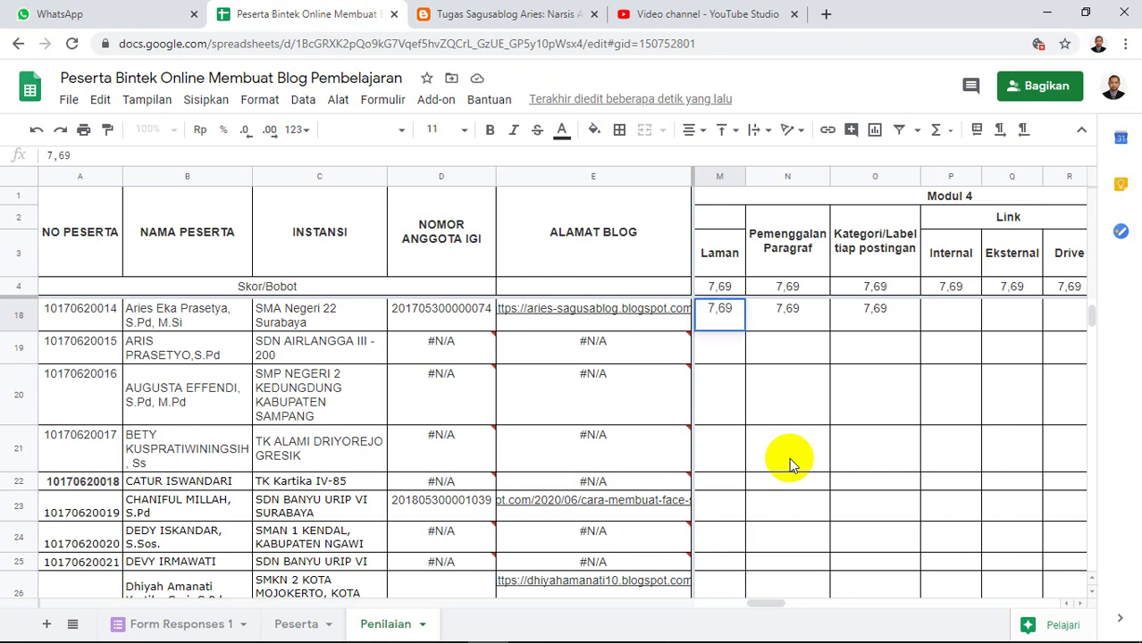
{"action": "key", "text": "Tab"}
{"action": "key", "text": "Right"}
{"action": "key", "text": "Right"}
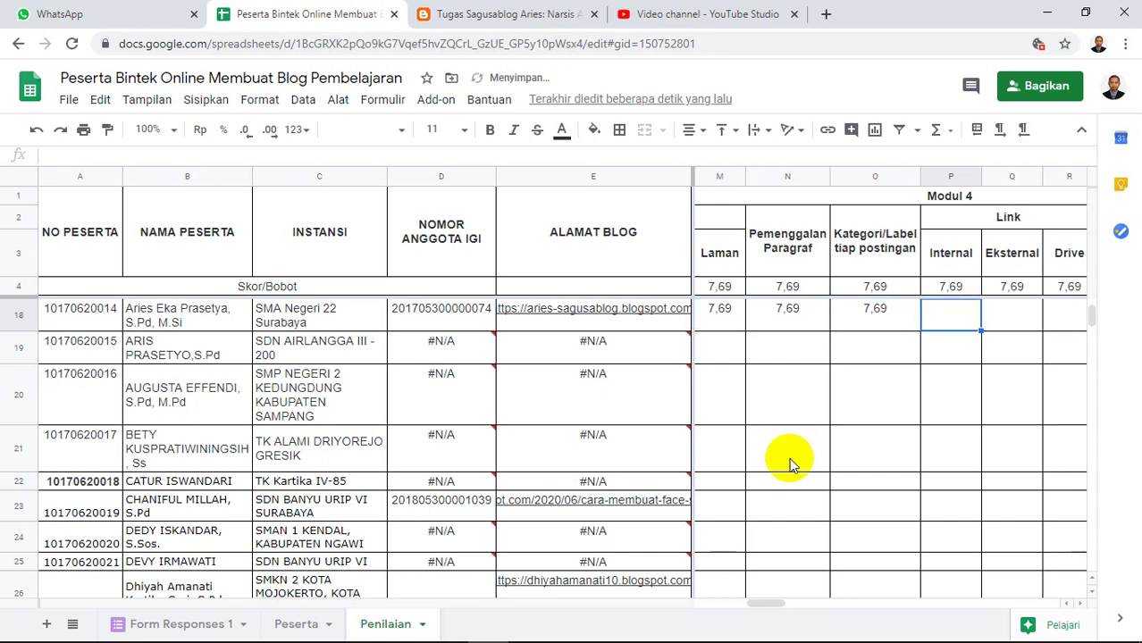
Return to the blog and examine its Samisanov, Latihan Soal Sejarah and Tampil di TV menu pages.
{"action": "left_click", "coordinate": [534, 11]}
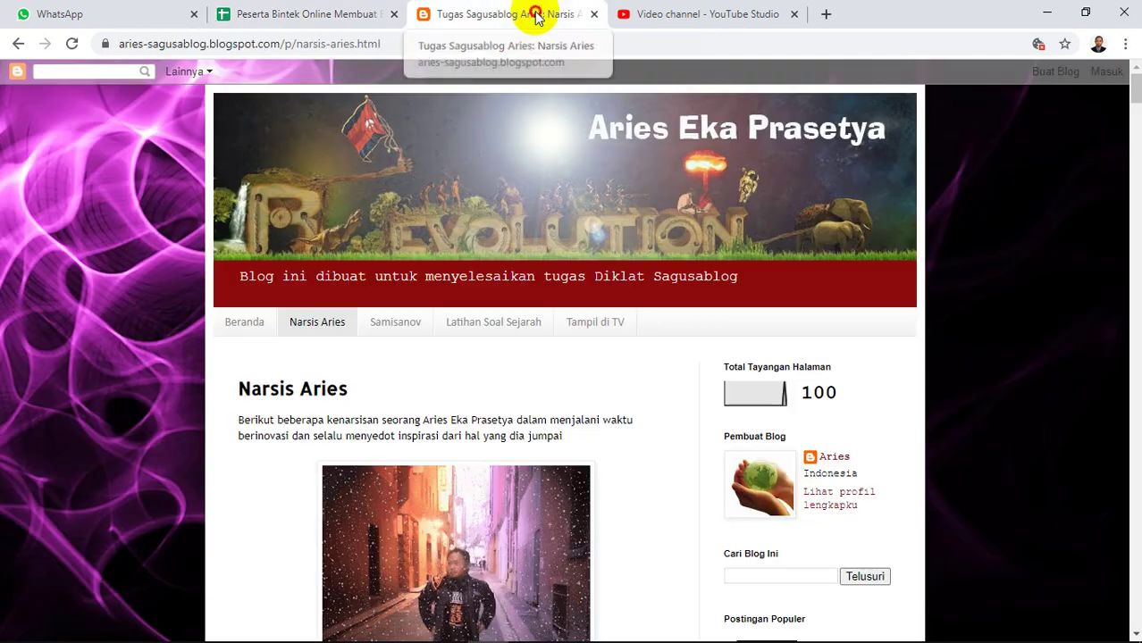
{"action": "left_click", "coordinate": [390, 327]}
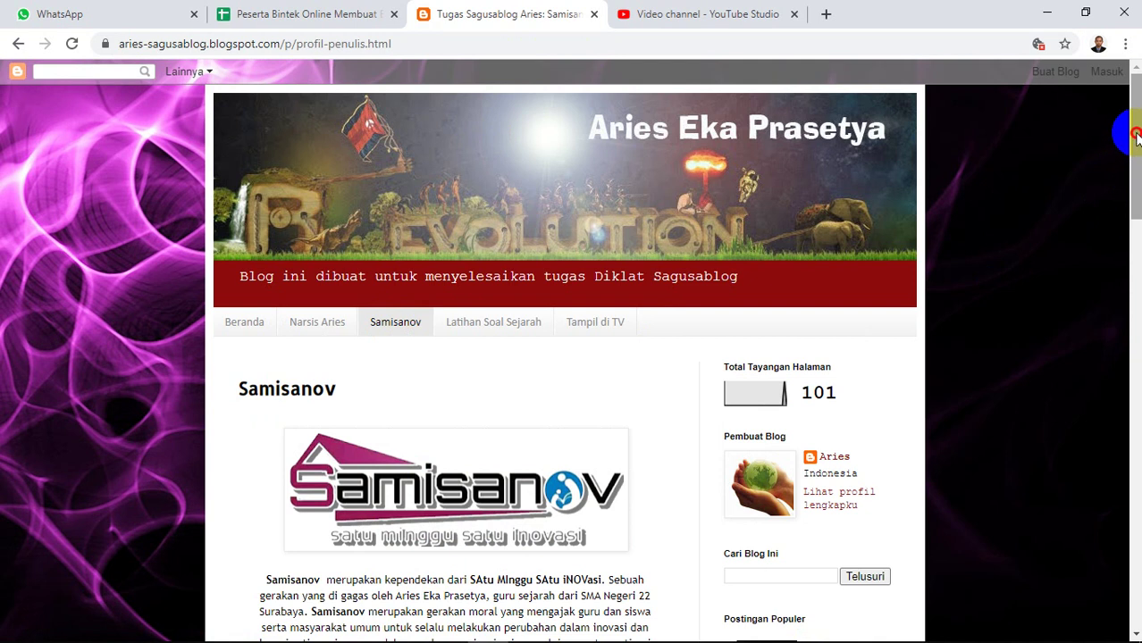
{"action": "left_click_drag", "start_coordinate": [1136, 134], "coordinate": [1132, 178]}
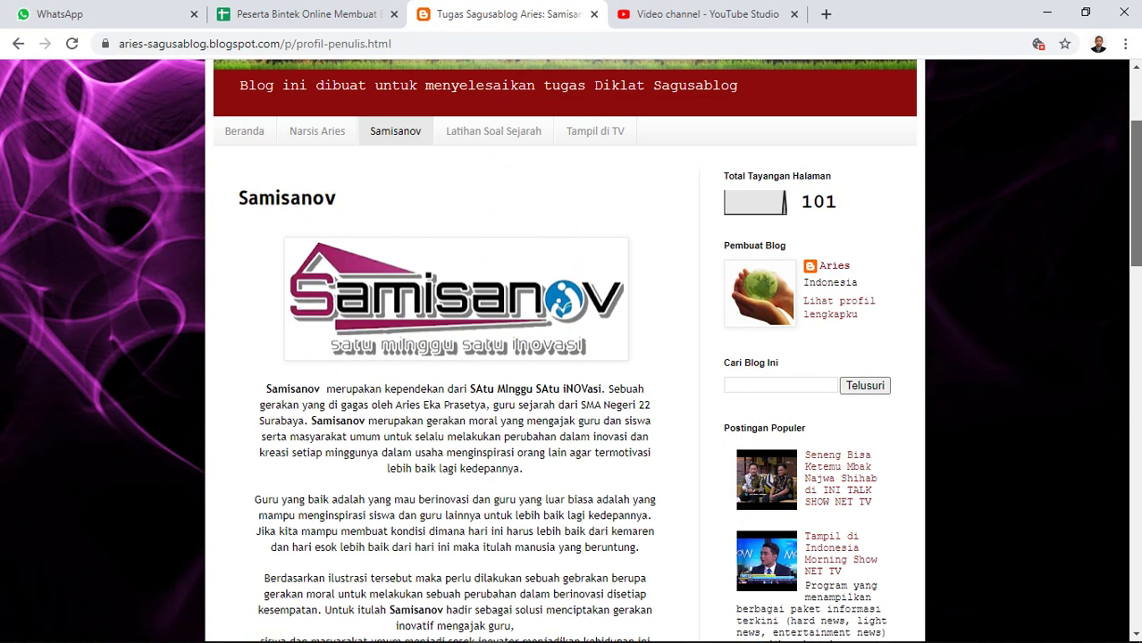
{"action": "scroll", "coordinate": [1106, 178], "scroll_direction": "up", "scroll_amount": 1}
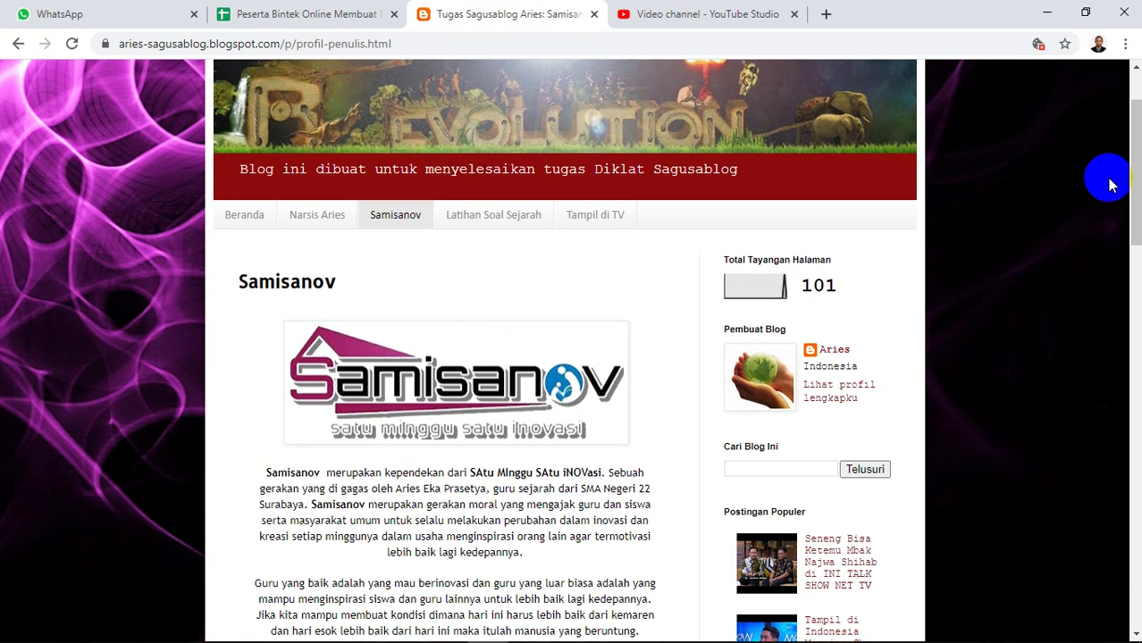
{"action": "left_click", "coordinate": [507, 220]}
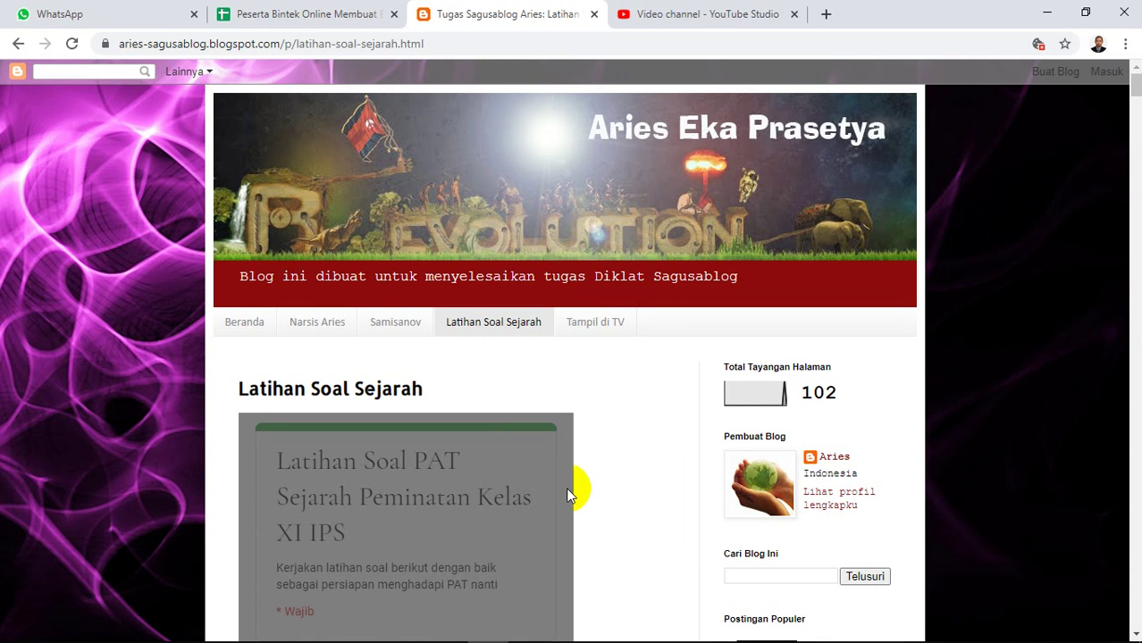
{"action": "left_click", "coordinate": [599, 326]}
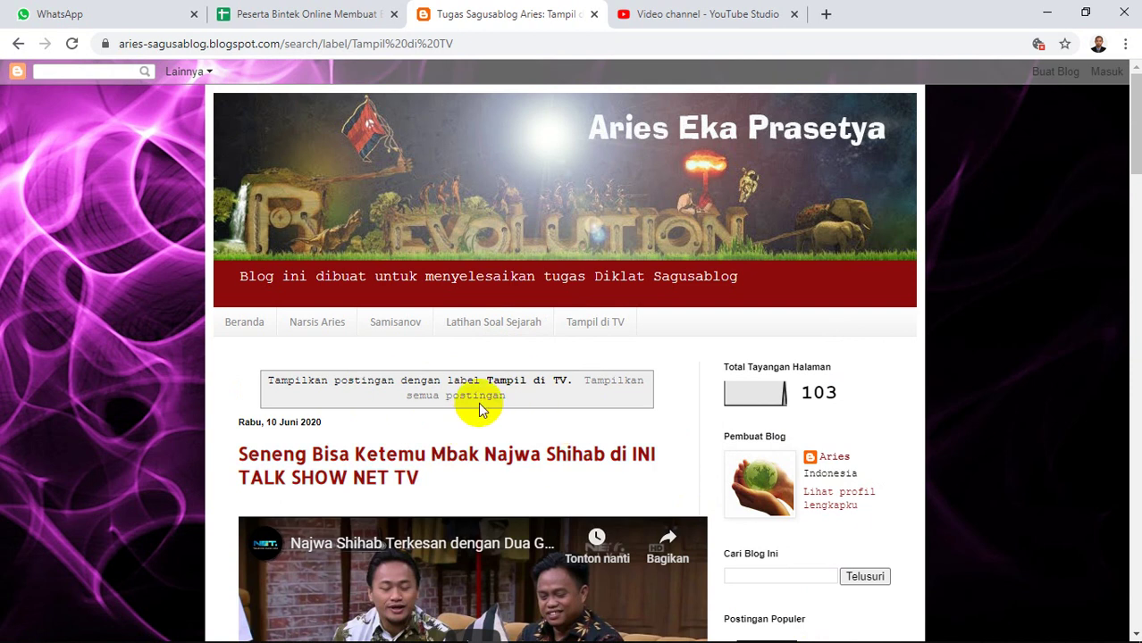
In the spreadsheet, enter 16,67 for Home Beranda and Profil Laman under Modul 5 in row 18.
{"action": "left_click", "coordinate": [314, 20]}
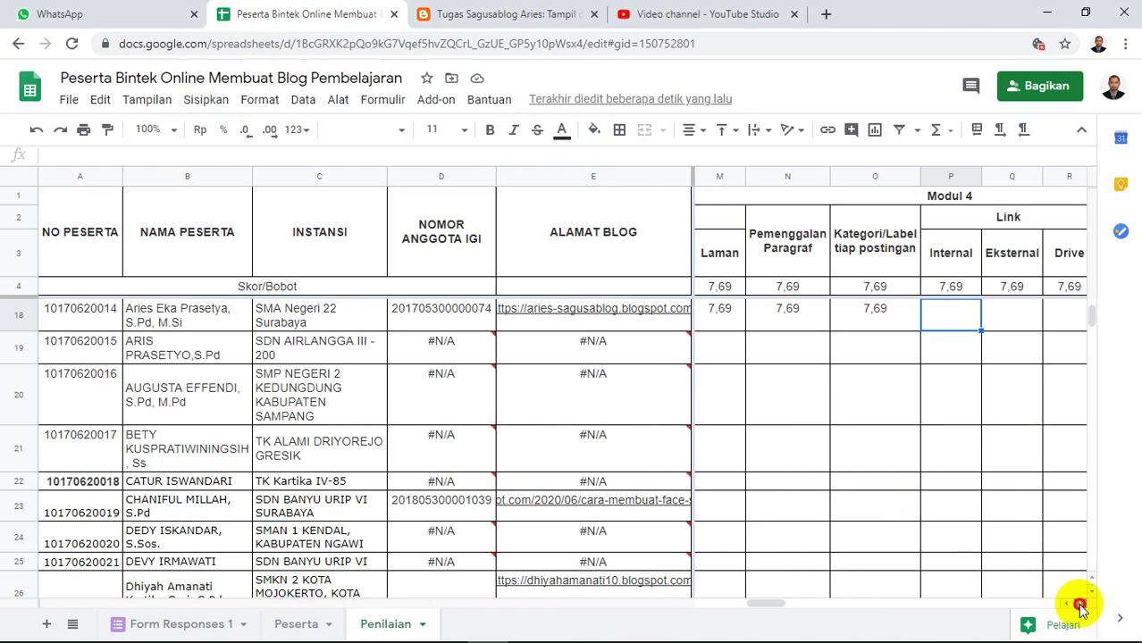
{"action": "left_click", "coordinate": [1080, 606]}
{"action": "left_click", "coordinate": [1081, 606]}
{"action": "left_click", "coordinate": [1081, 606]}
{"action": "left_click", "coordinate": [1081, 606]}
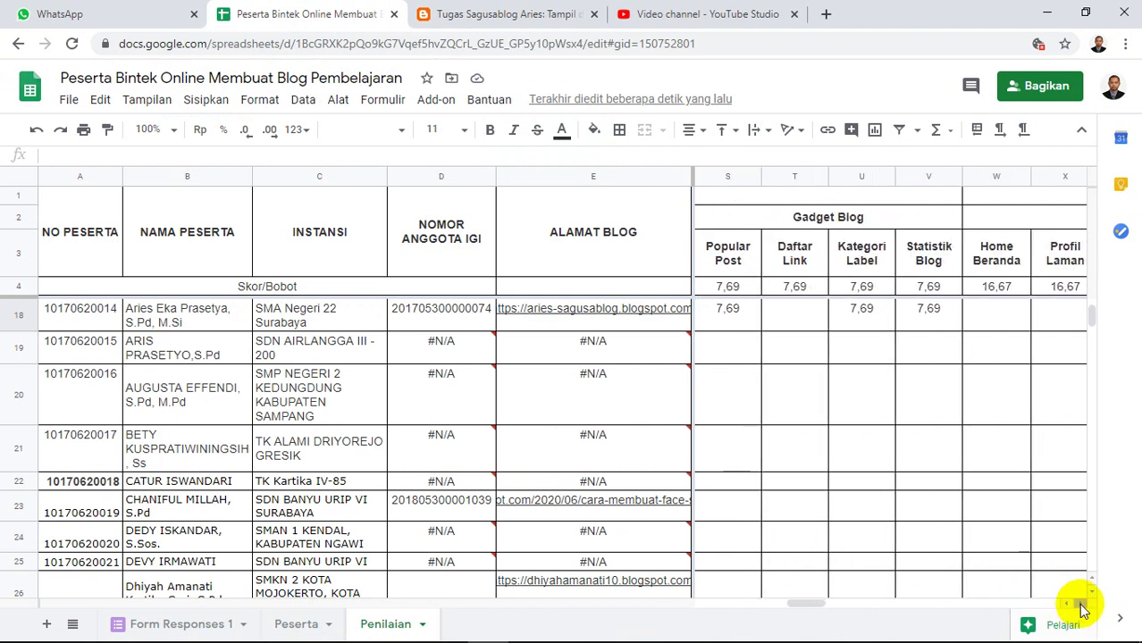
{"action": "left_click", "coordinate": [1081, 606]}
{"action": "left_click", "coordinate": [1081, 606]}
{"action": "left_click", "coordinate": [1081, 605]}
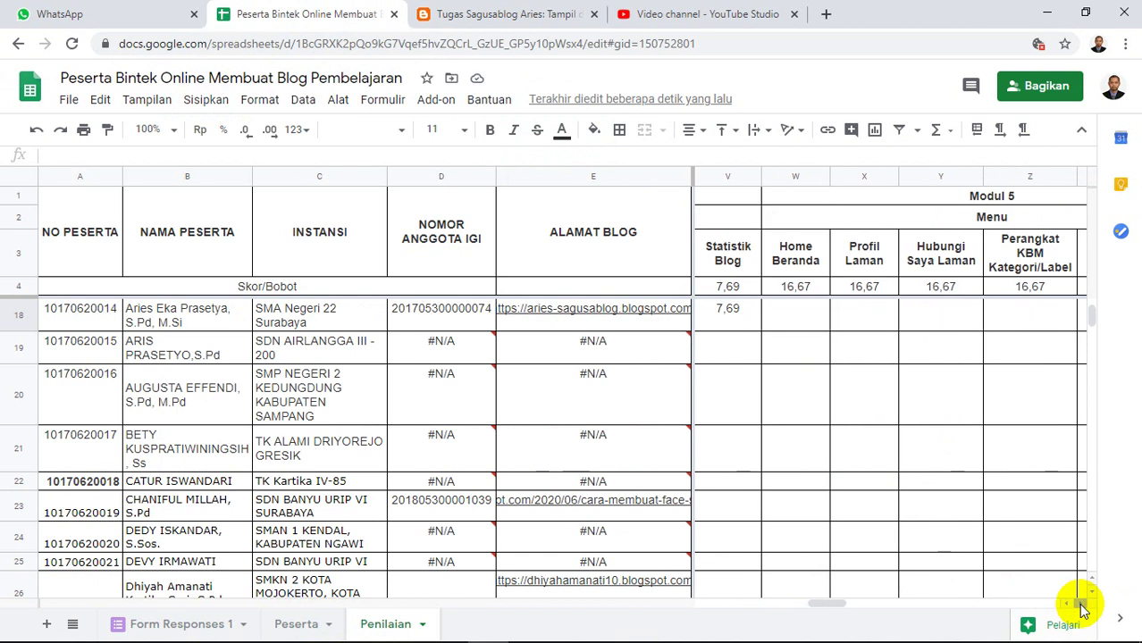
{"action": "left_click", "coordinate": [1081, 606]}
{"action": "left_click", "coordinate": [740, 314]}
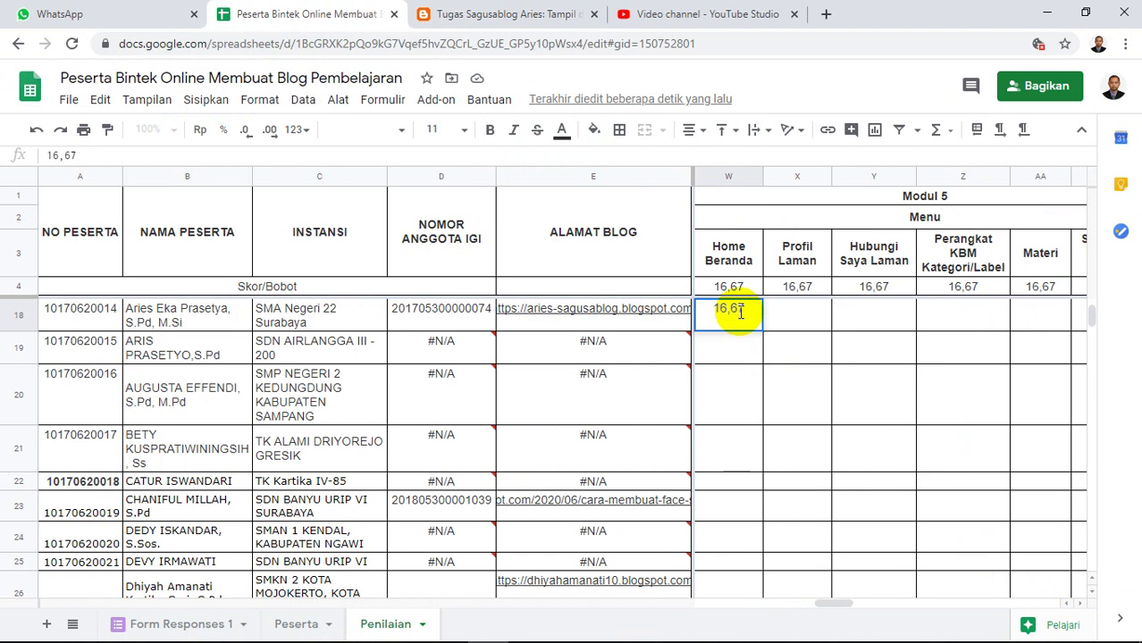
{"action": "left_click", "coordinate": [801, 327]}
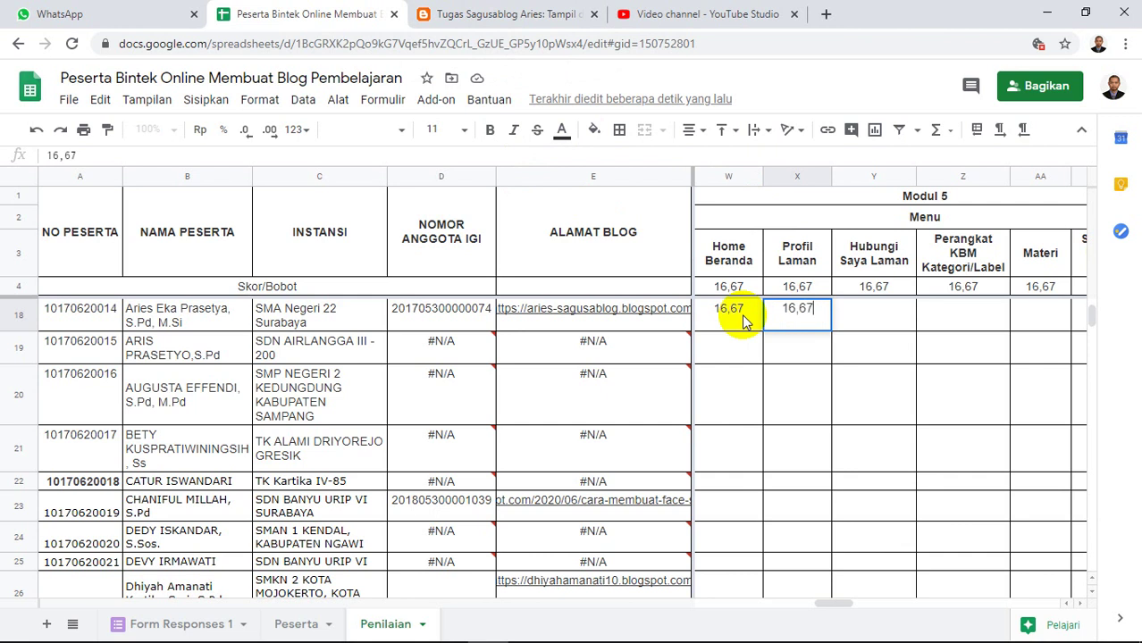
Compare the blog's menu entries and Samisanov page with the remaining Modul 5 menu criteria in the Penilaian sheet.
{"action": "left_click", "coordinate": [485, 15]}
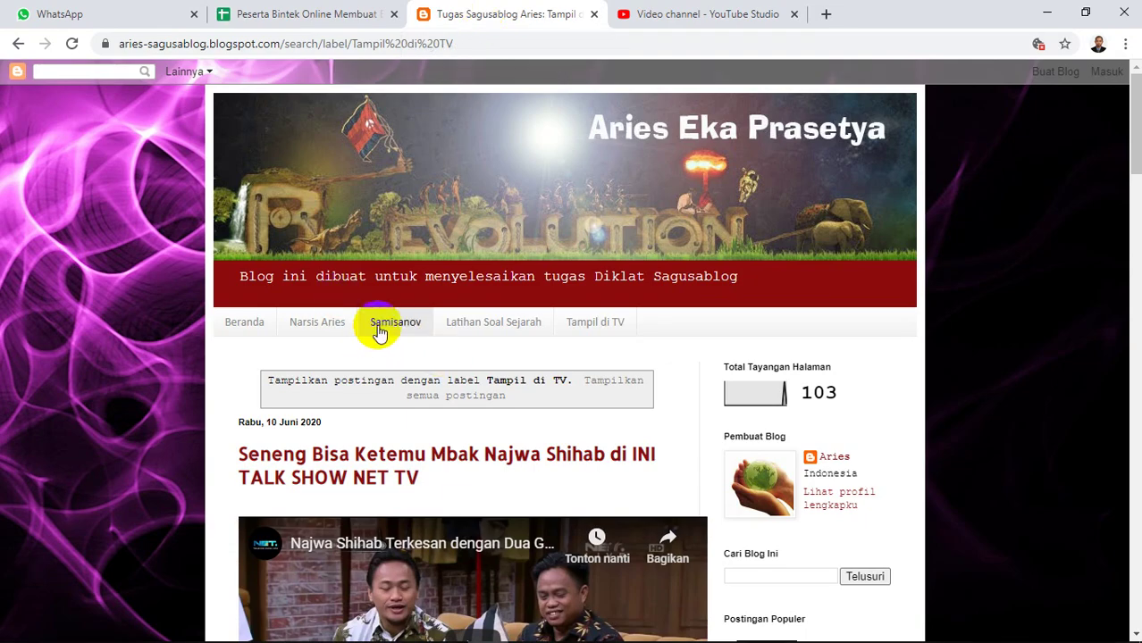
{"action": "left_click", "coordinate": [406, 327]}
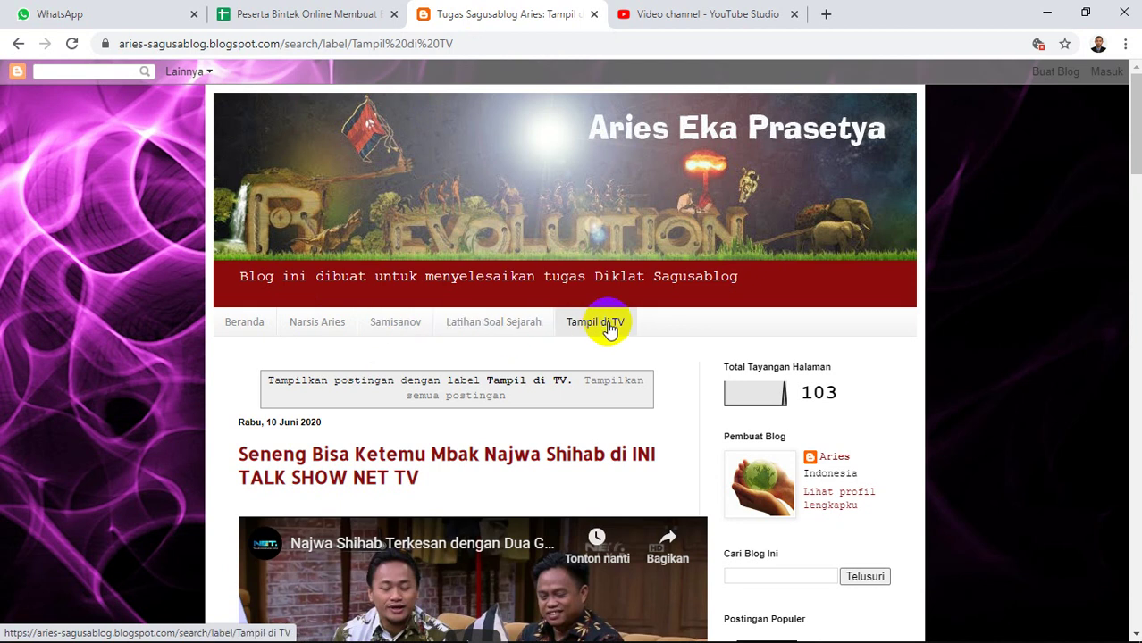
{"action": "left_click", "coordinate": [390, 325]}
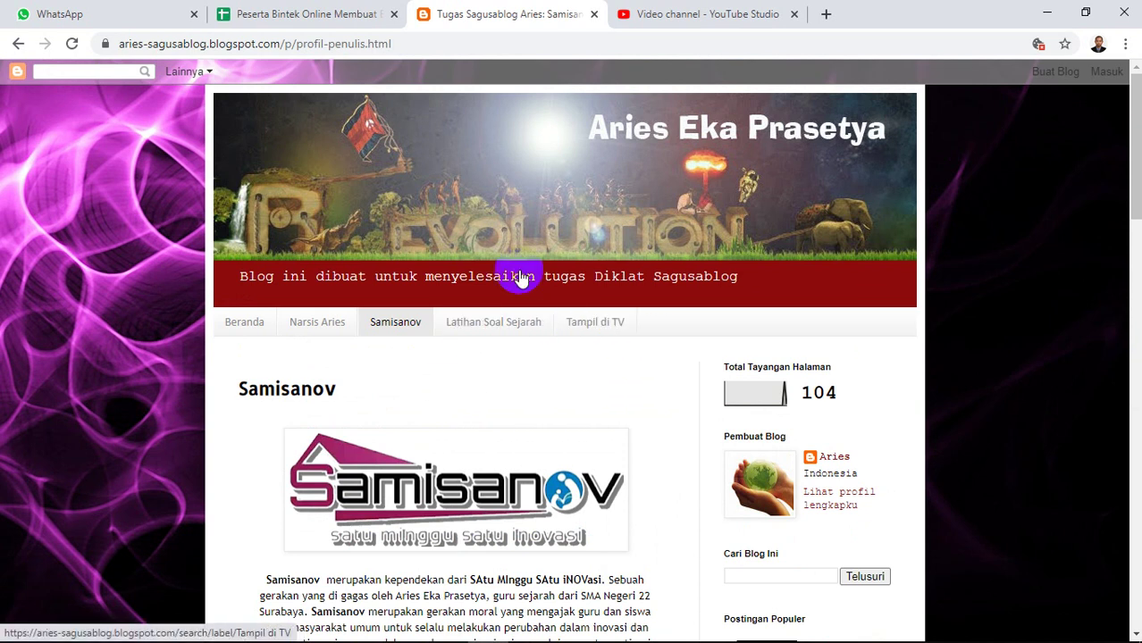
{"action": "left_click", "coordinate": [348, 20]}
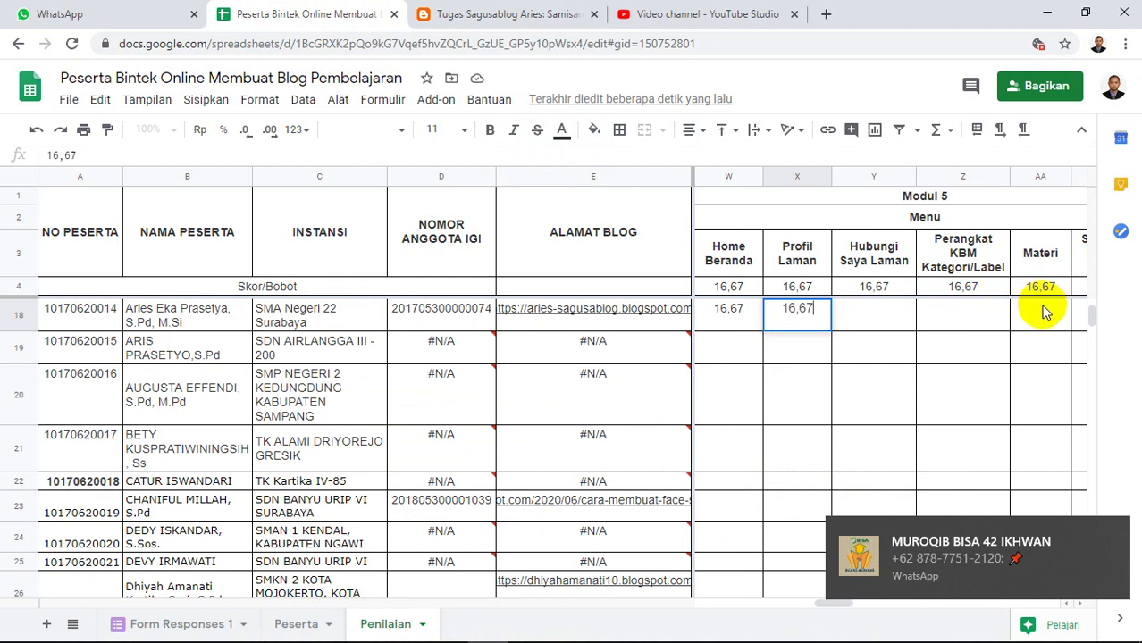
{"action": "left_click", "coordinate": [1112, 539]}
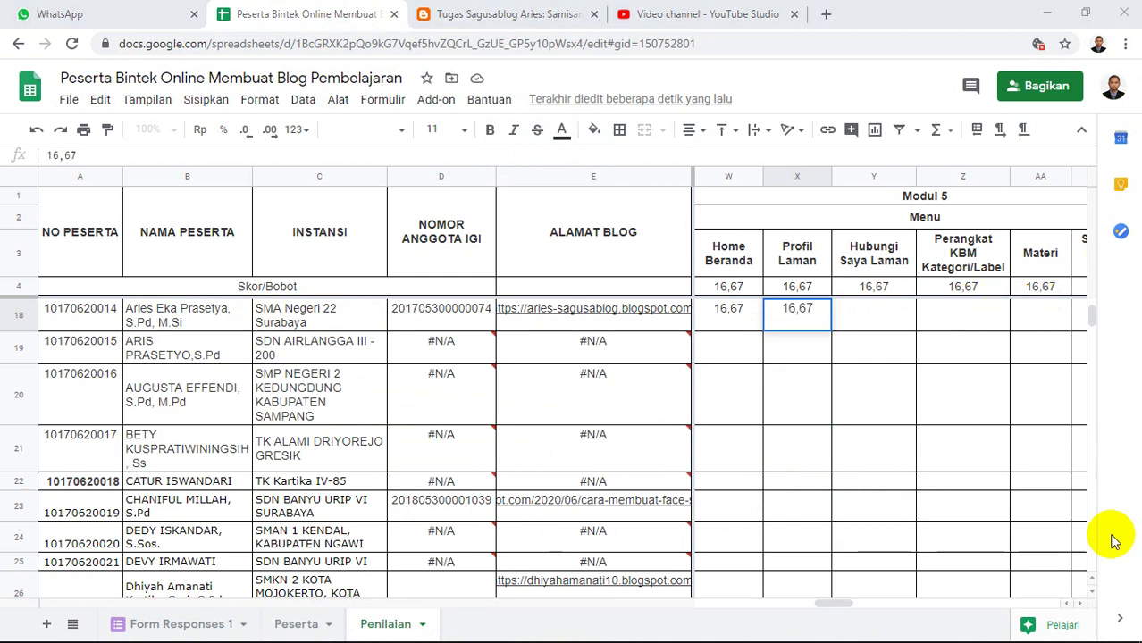
{"action": "left_click", "coordinate": [1081, 604]}
{"action": "left_click", "coordinate": [1079, 605]}
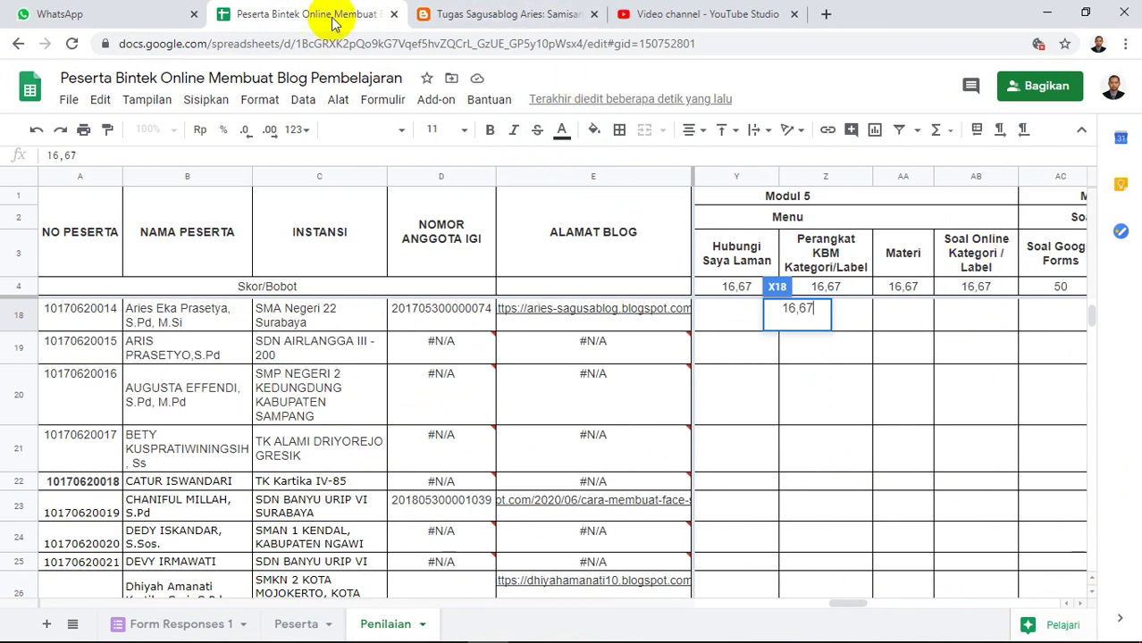
{"action": "left_click", "coordinate": [499, 18]}
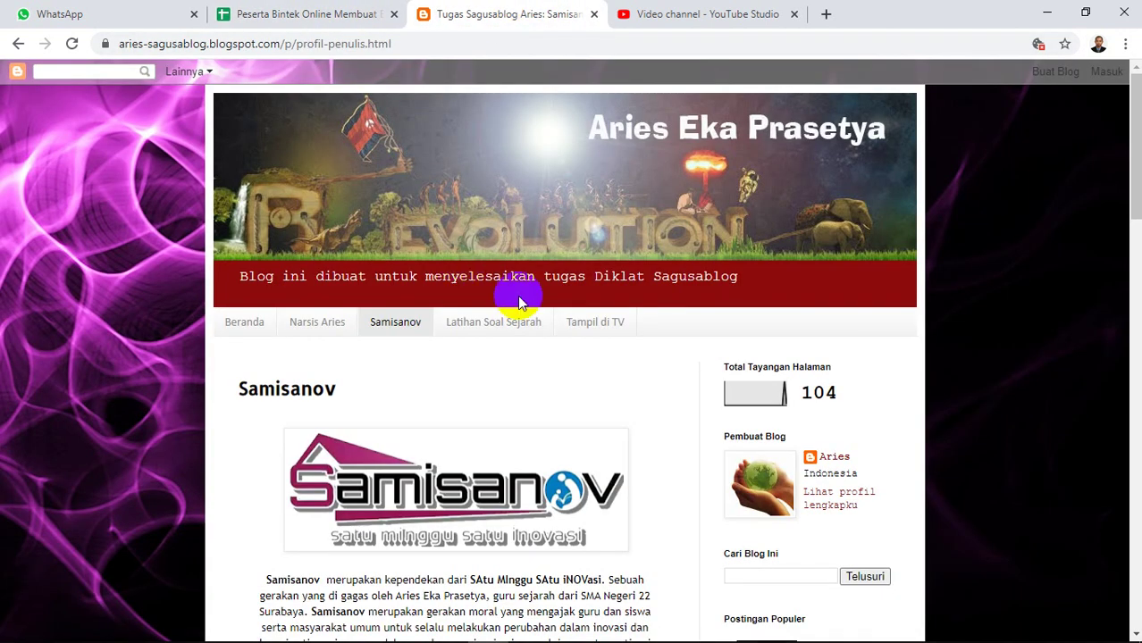
{"action": "left_click", "coordinate": [371, 20]}
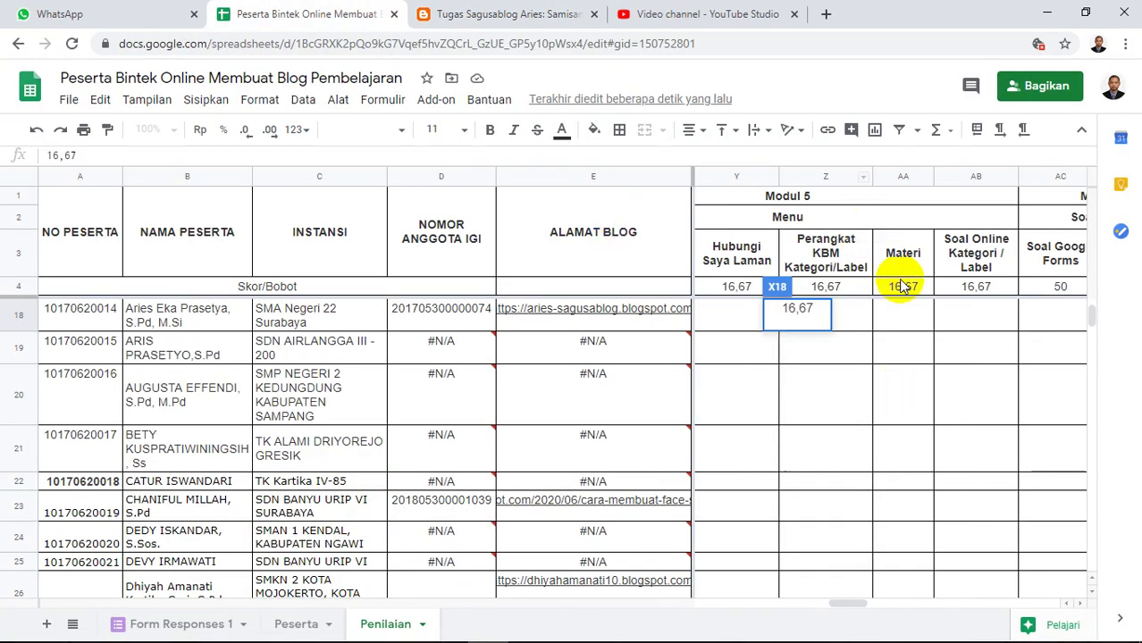
In row 18, enter 10 for Soal Online Kategori / Label, 50 for Soal Google Forms and 25 for Embed Google Forms.
{"action": "left_click", "coordinate": [963, 317]}
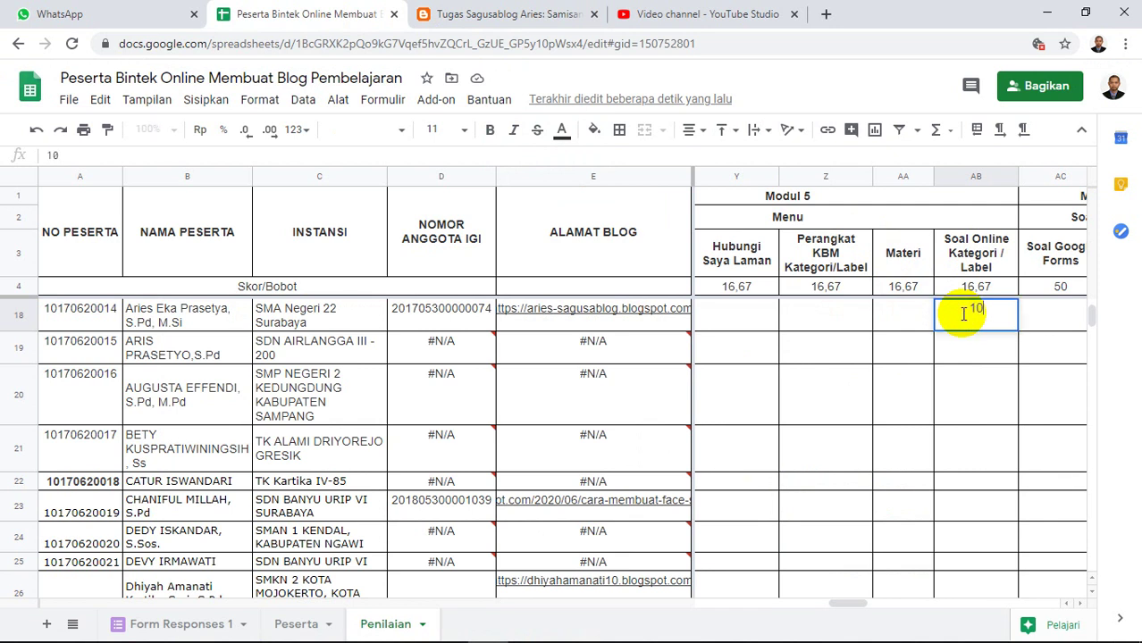
{"action": "left_click", "coordinate": [1050, 322]}
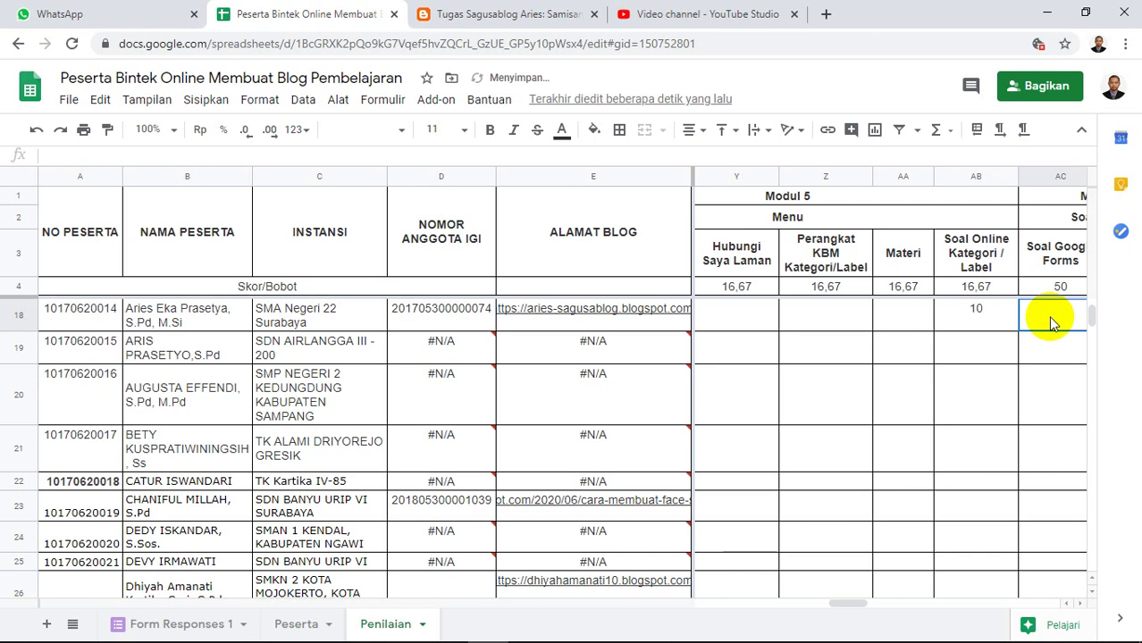
{"action": "type", "text": "50"}
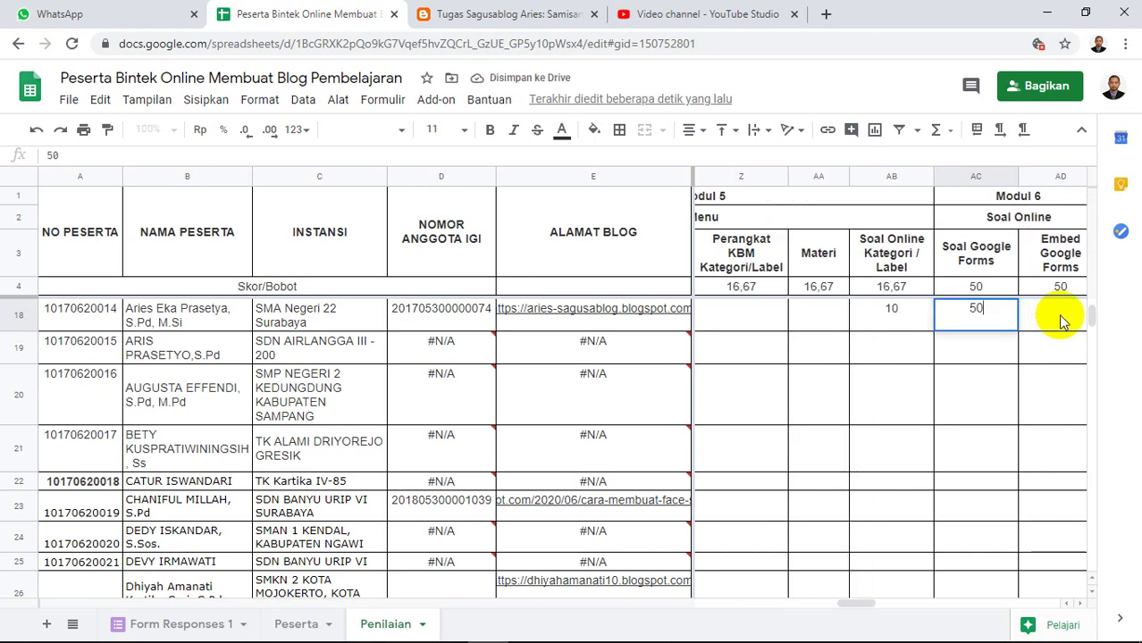
{"action": "left_click", "coordinate": [1061, 321]}
{"action": "type", "text": "2"}
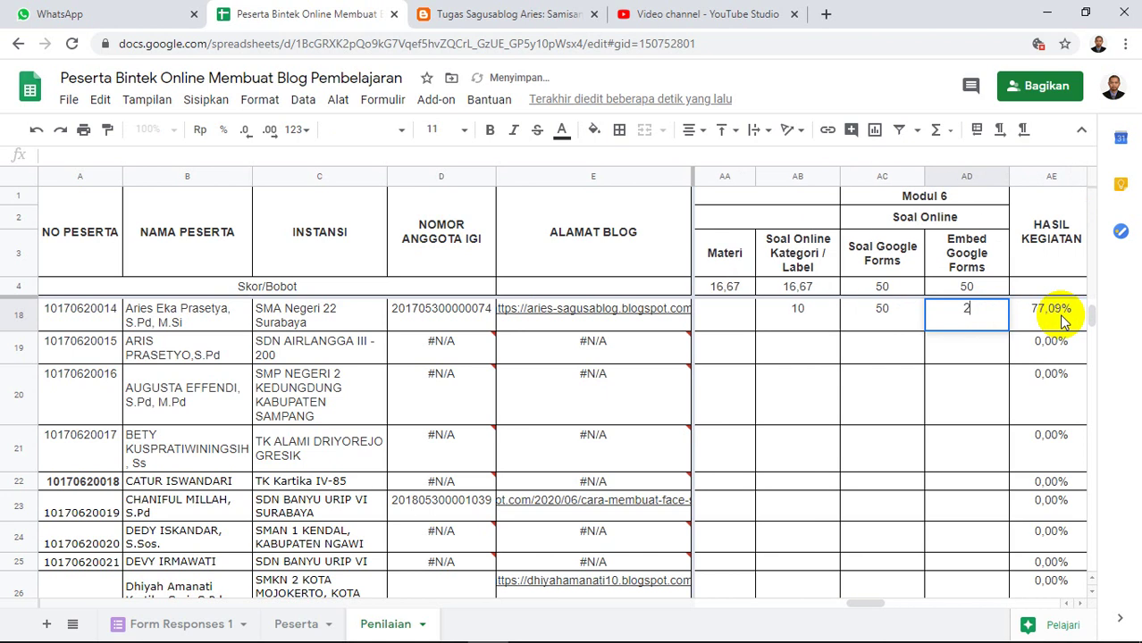
{"action": "type", "text": "5"}
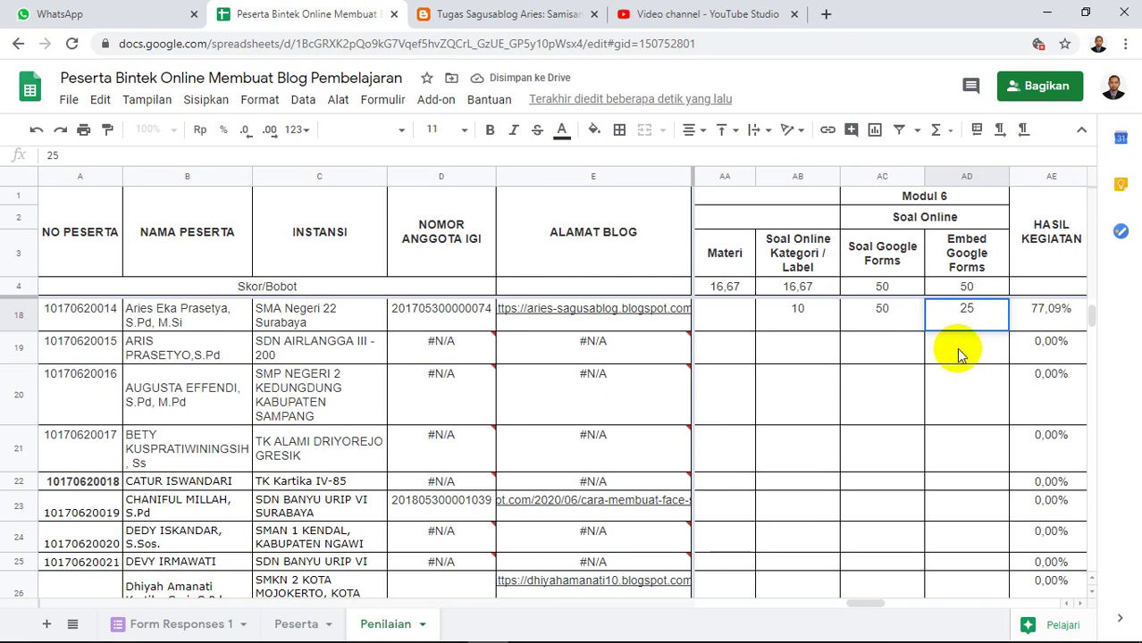
{"action": "left_click", "coordinate": [956, 347]}
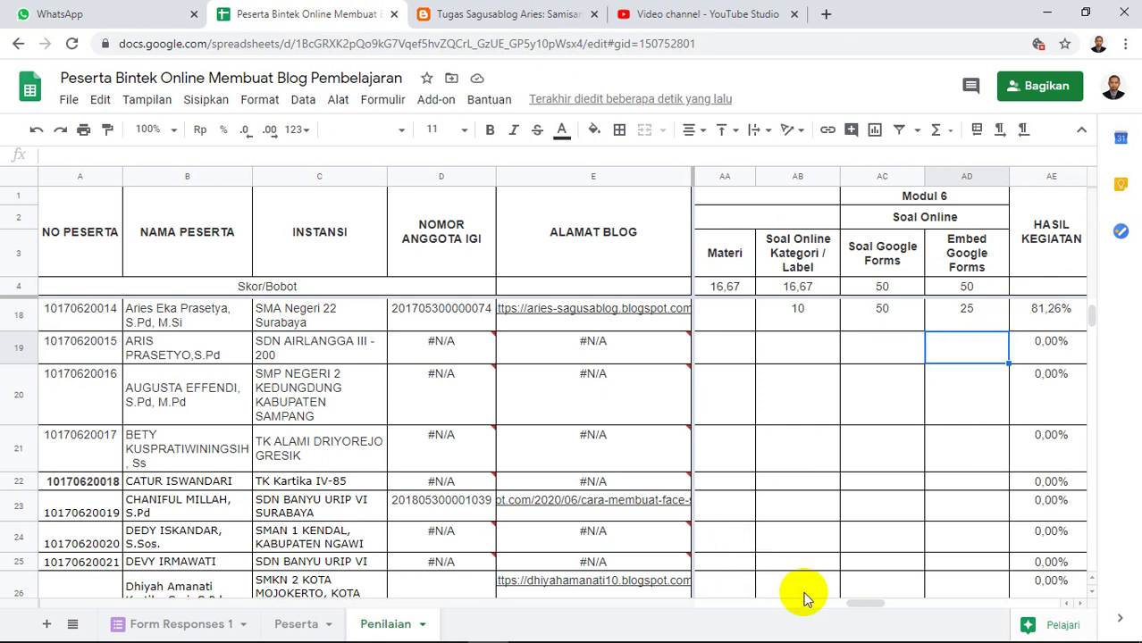
Return to the blog's Beranda page and examine the full INI TALK SHOW NET TV post against the Modul 4 criteria.
{"action": "left_click_drag", "start_coordinate": [865, 605], "coordinate": [786, 609]}
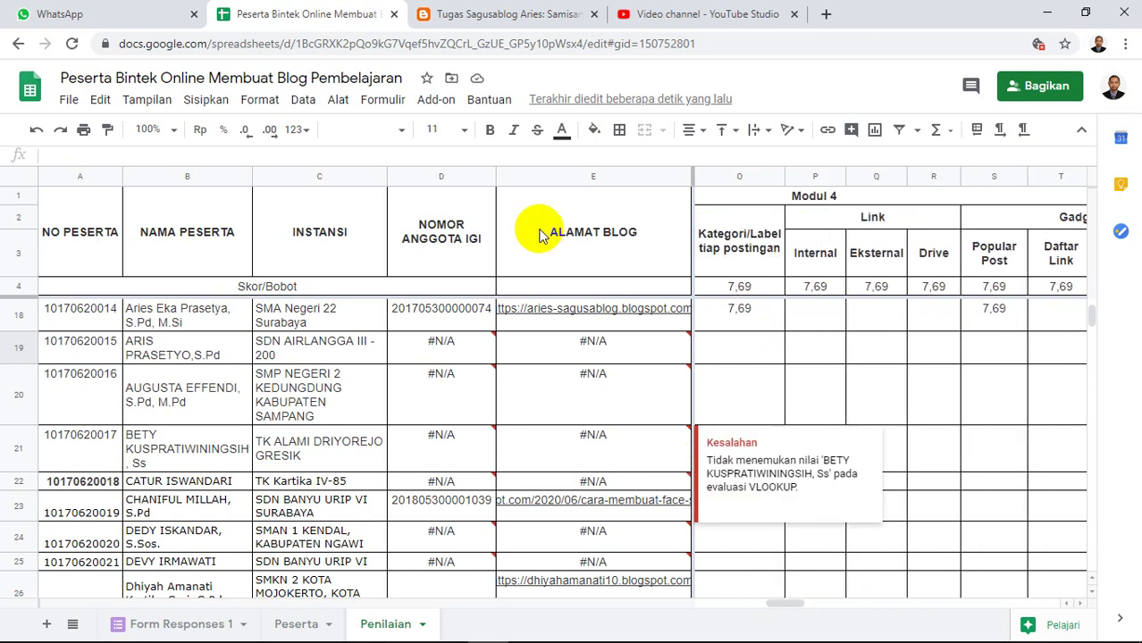
{"action": "left_click", "coordinate": [527, 15]}
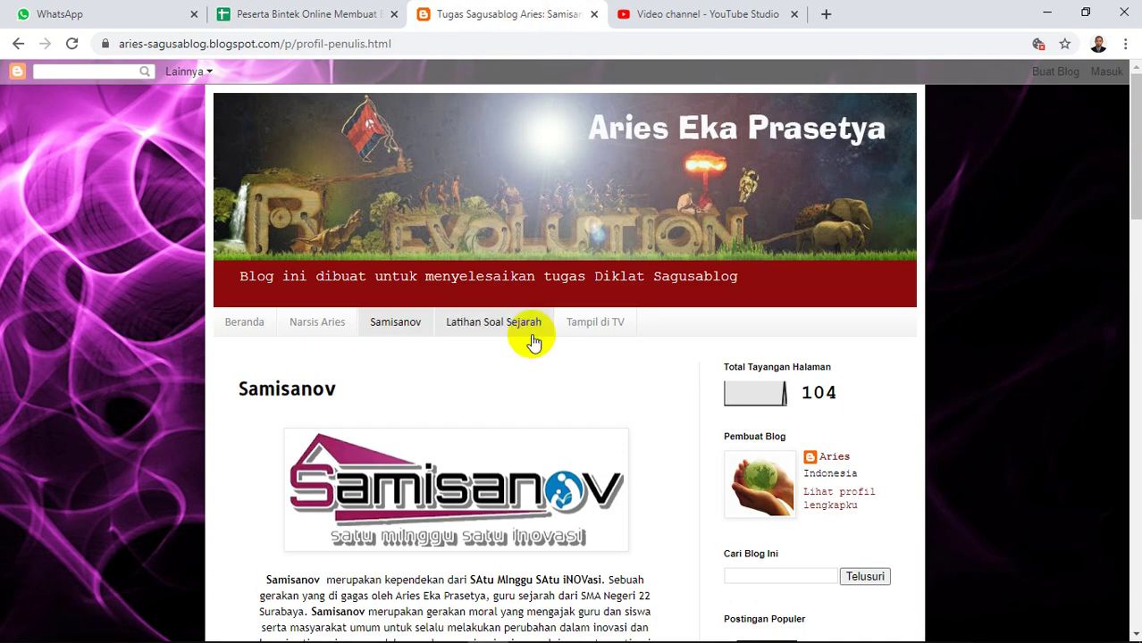
{"action": "left_click", "coordinate": [245, 322]}
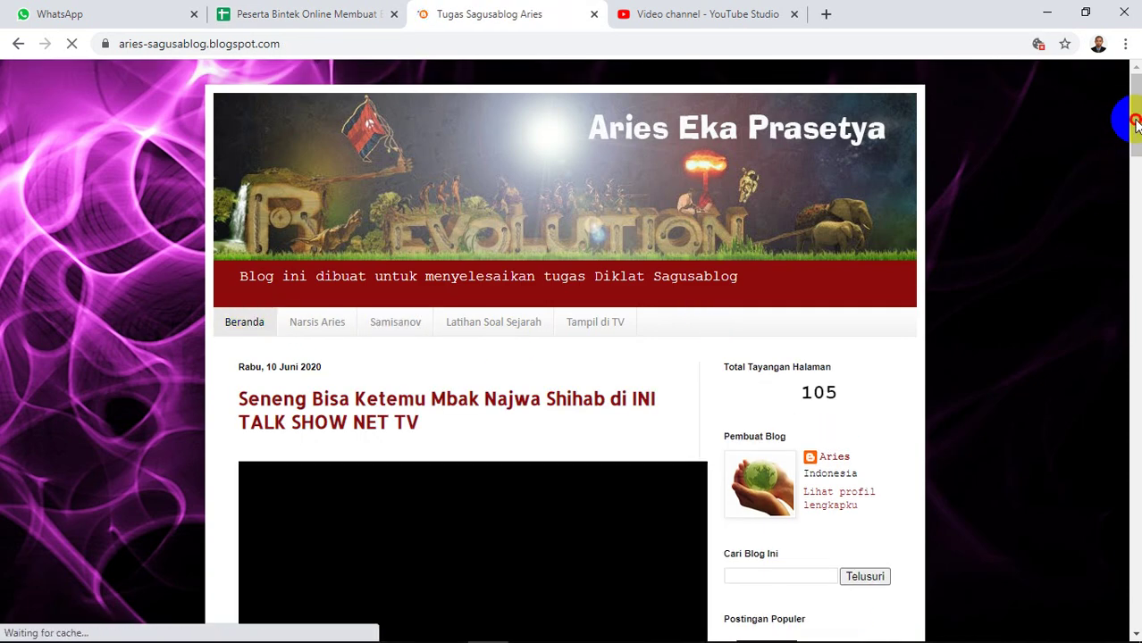
{"action": "scroll", "coordinate": [1121, 157], "scroll_direction": "down", "scroll_amount": 4}
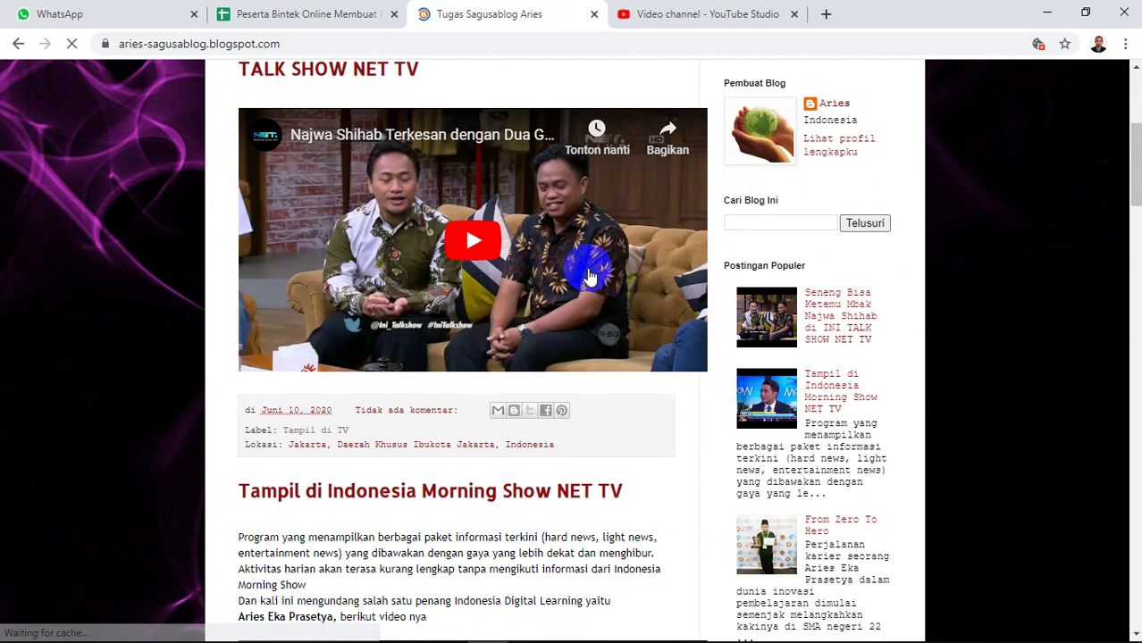
{"action": "scroll", "coordinate": [1133, 165], "scroll_direction": "up", "scroll_amount": 1}
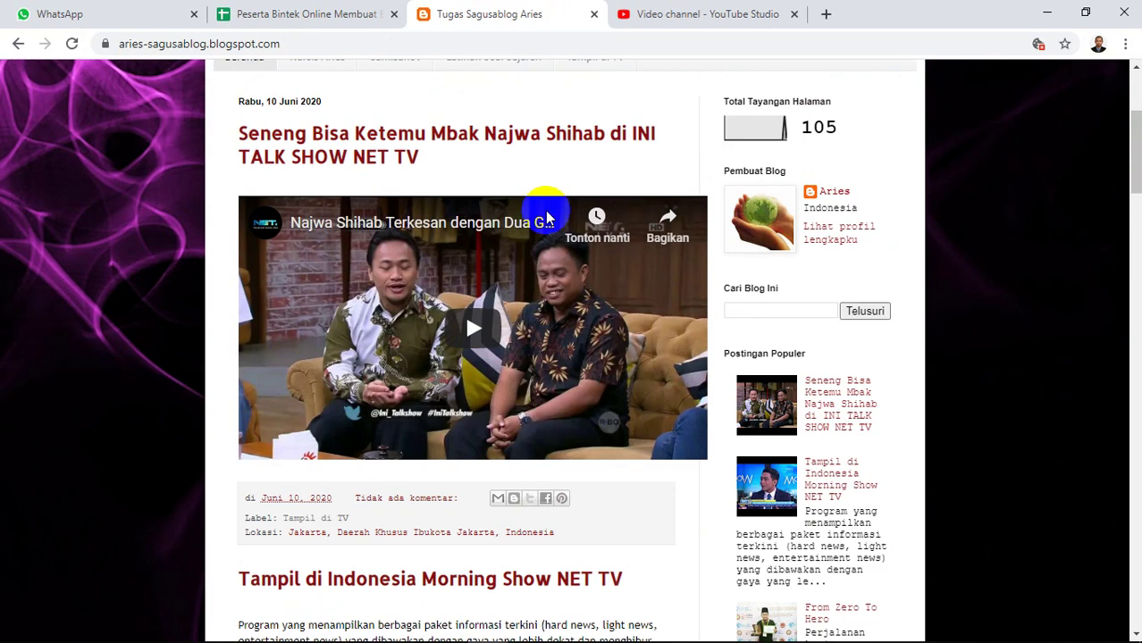
{"action": "left_click", "coordinate": [386, 151]}
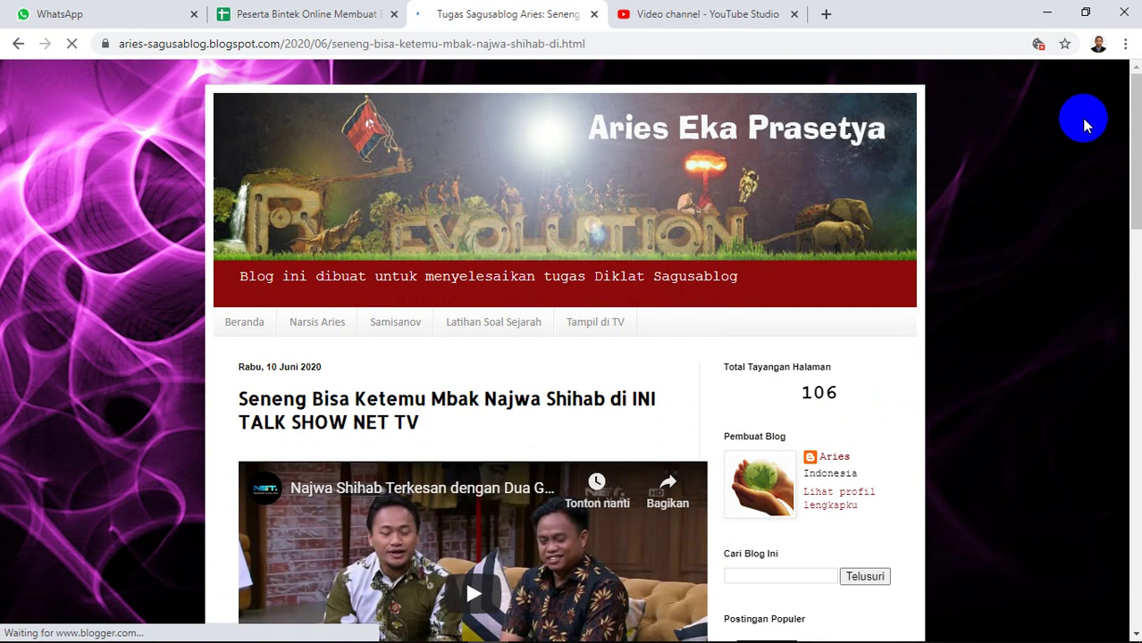
{"action": "left_click_drag", "start_coordinate": [1136, 101], "coordinate": [1131, 270]}
Go through the older Indonesia Morning Show and IDL My Teacher My Hero posts, examining their content and labels.
{"action": "left_click", "coordinate": [632, 531]}
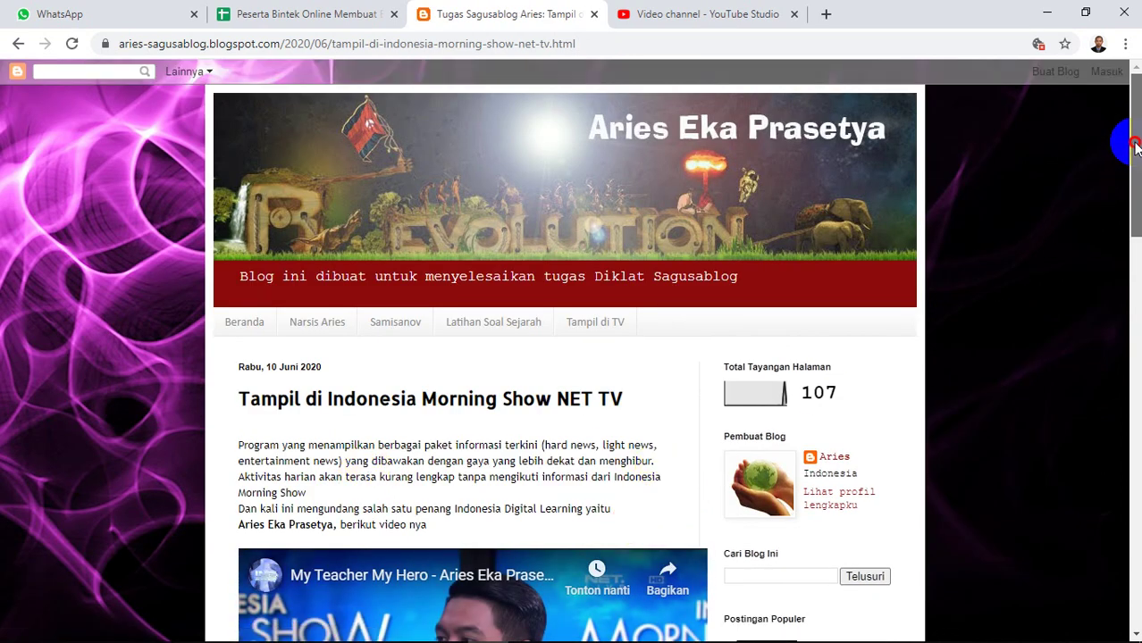
{"action": "left_click_drag", "start_coordinate": [1131, 152], "coordinate": [1131, 281]}
{"action": "scroll", "coordinate": [465, 110], "scroll_direction": "down", "scroll_amount": 5}
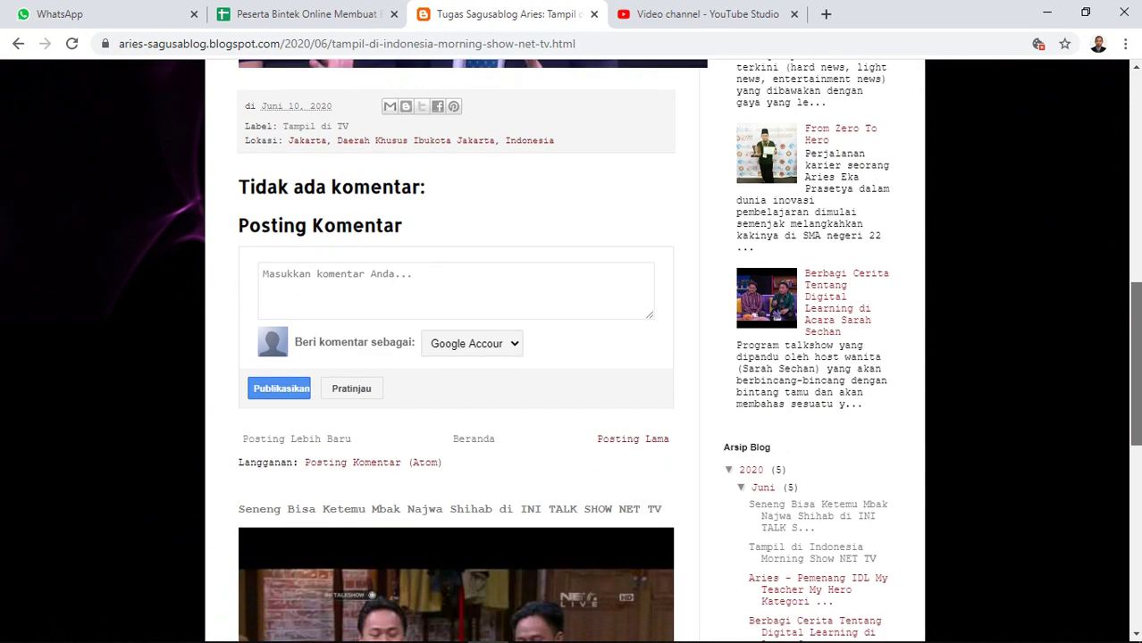
{"action": "left_click", "coordinate": [649, 408]}
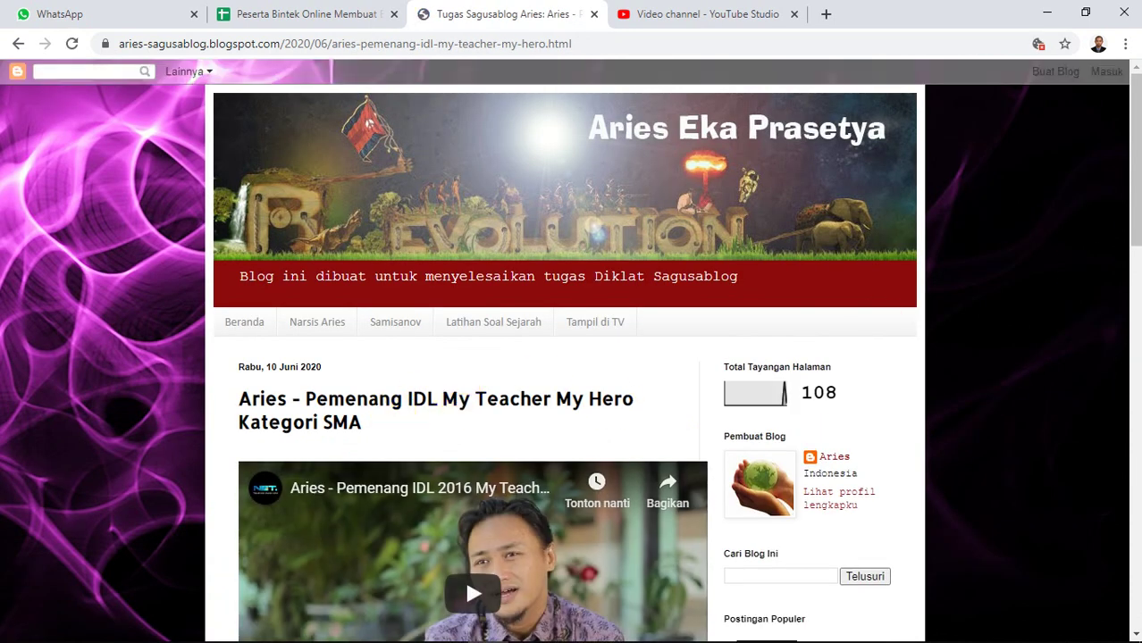
{"action": "left_click_drag", "start_coordinate": [1132, 134], "coordinate": [1135, 351]}
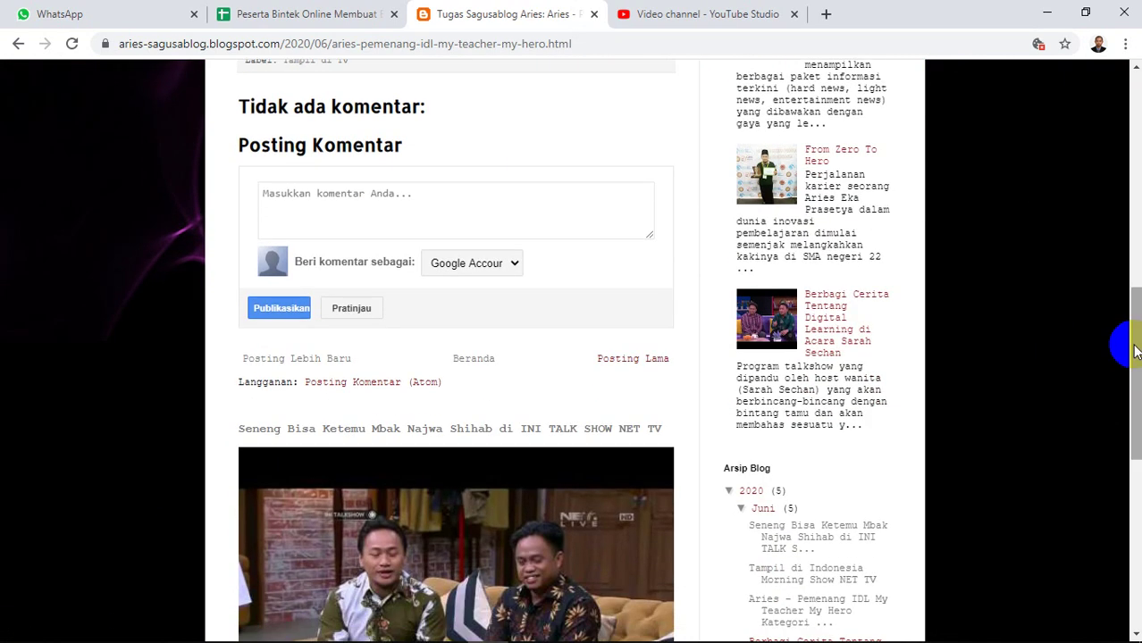
Open the older post about sharing digital learning stories and examine its text, video, label and location.
{"action": "left_click", "coordinate": [643, 360]}
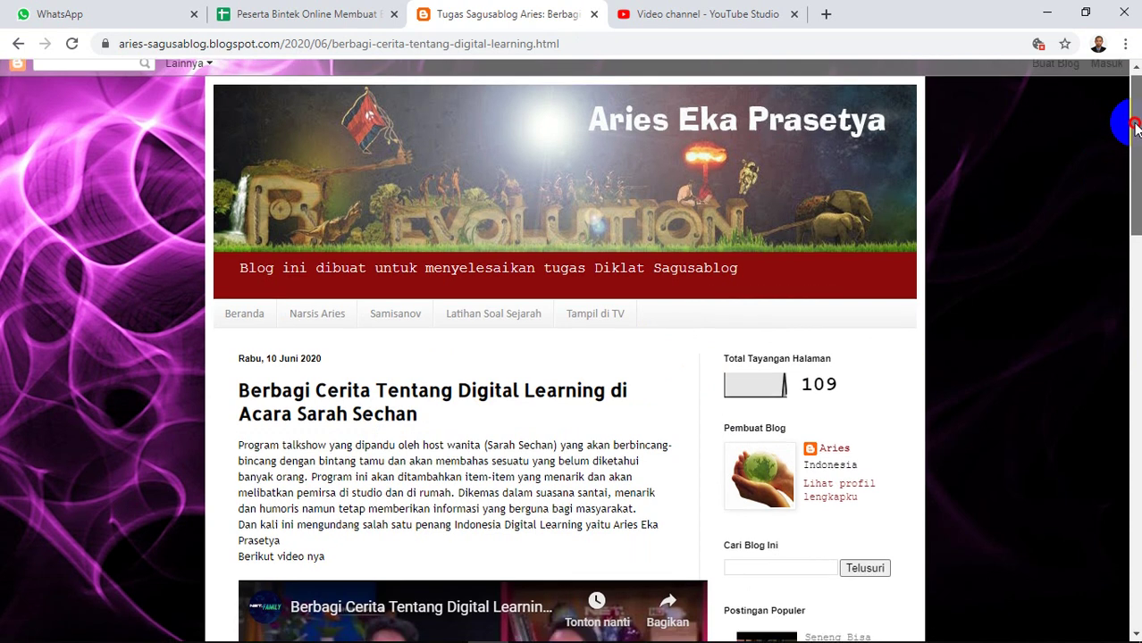
{"action": "left_click_drag", "start_coordinate": [1129, 122], "coordinate": [1130, 190]}
{"action": "scroll", "coordinate": [465, 418], "scroll_direction": "down", "scroll_amount": 3}
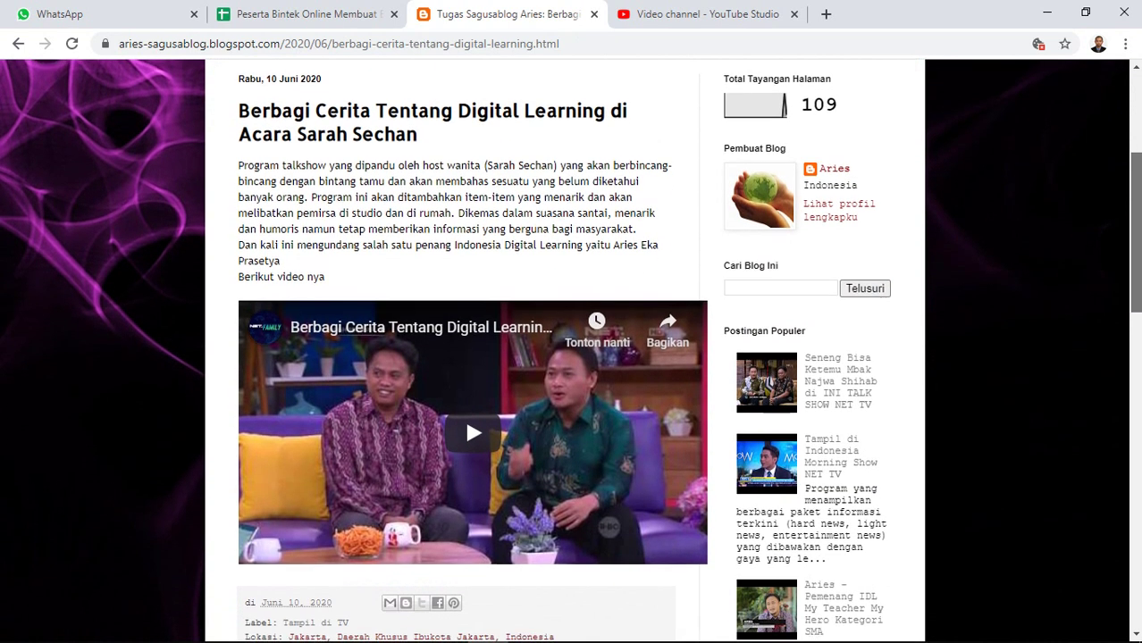
{"action": "scroll", "coordinate": [465, 263], "scroll_direction": "down", "scroll_amount": 2}
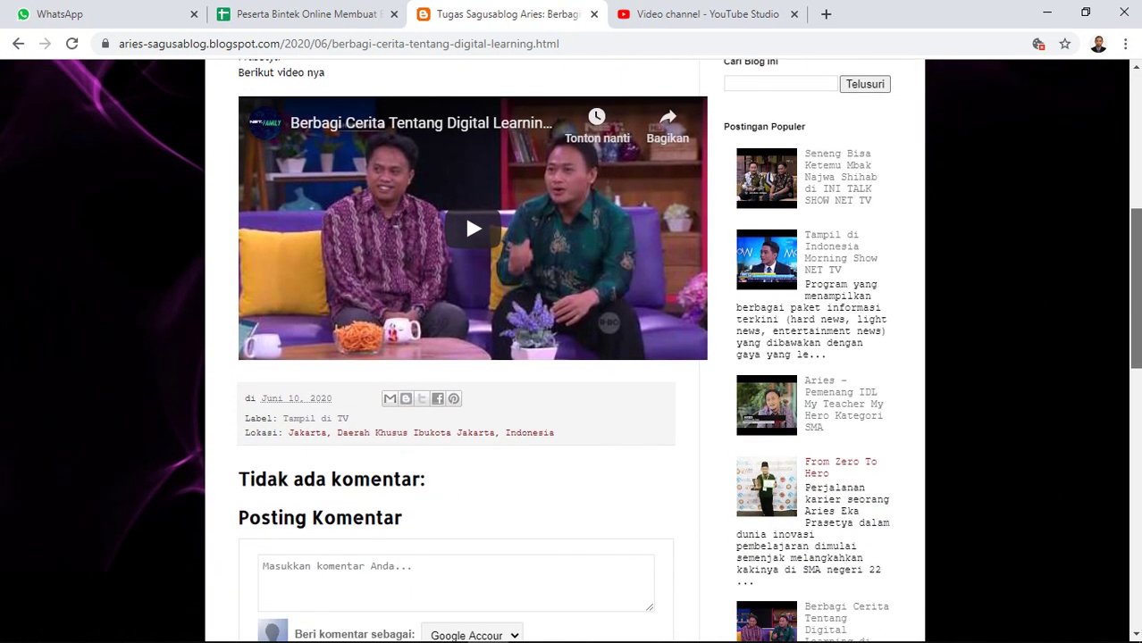
{"action": "scroll", "coordinate": [465, 263], "scroll_direction": "up", "scroll_amount": 4}
{"action": "scroll", "coordinate": [464, 327], "scroll_direction": "down", "scroll_amount": 1}
{"action": "left_click_drag", "start_coordinate": [1130, 224], "coordinate": [1131, 326]}
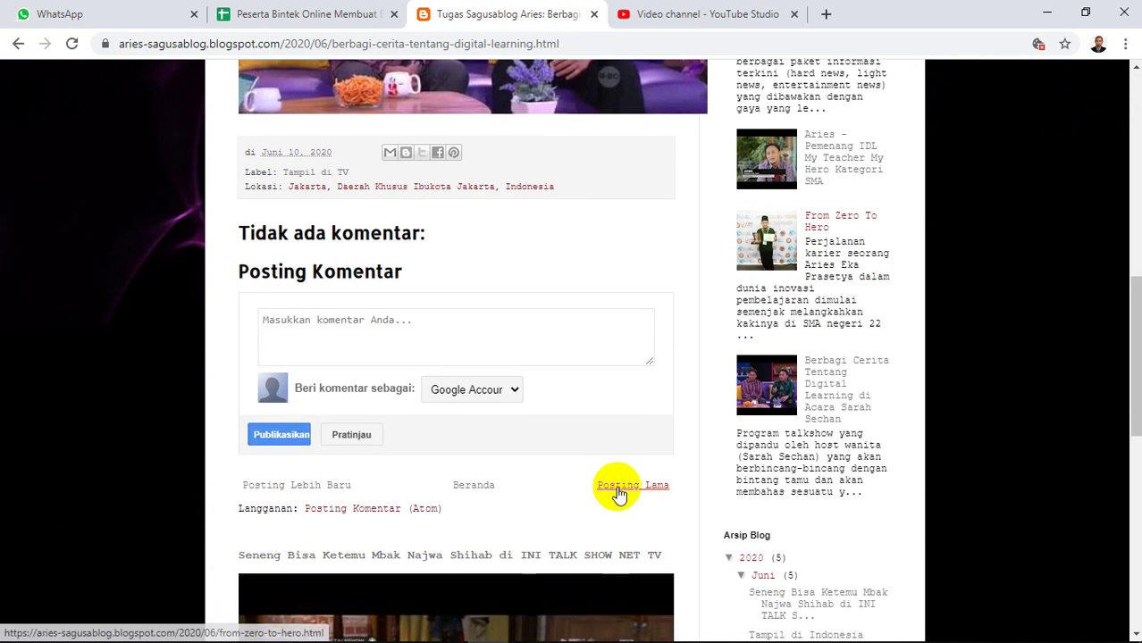
Open the oldest post, From Zero To Hero, and examine it from beginning to end.
{"action": "left_click", "coordinate": [618, 490]}
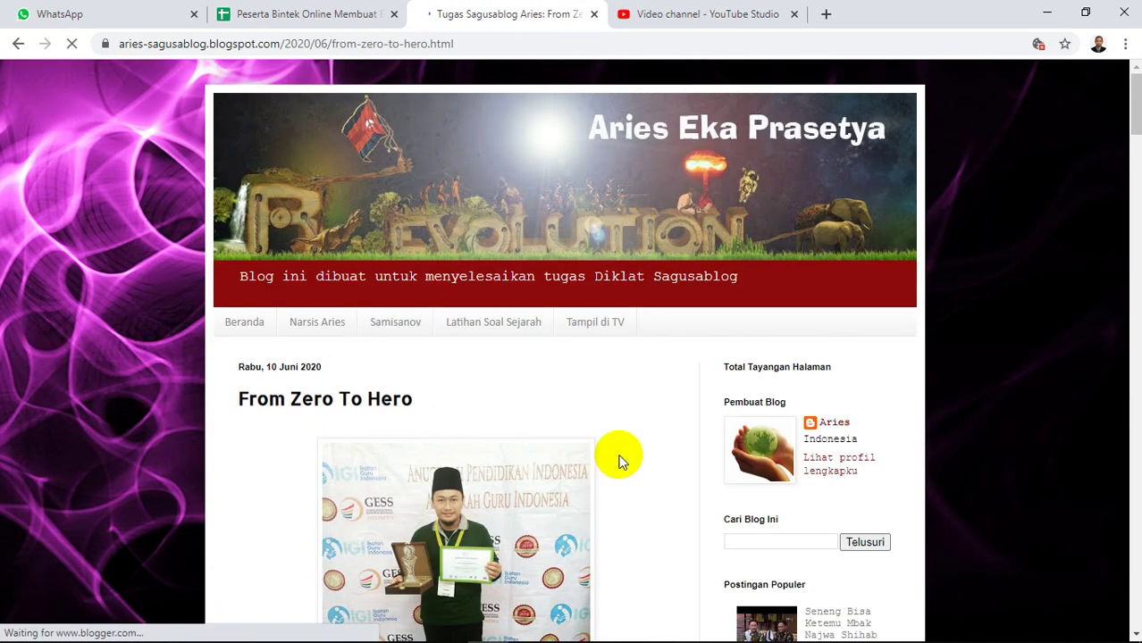
{"action": "left_click_drag", "start_coordinate": [1137, 89], "coordinate": [1121, 516]}
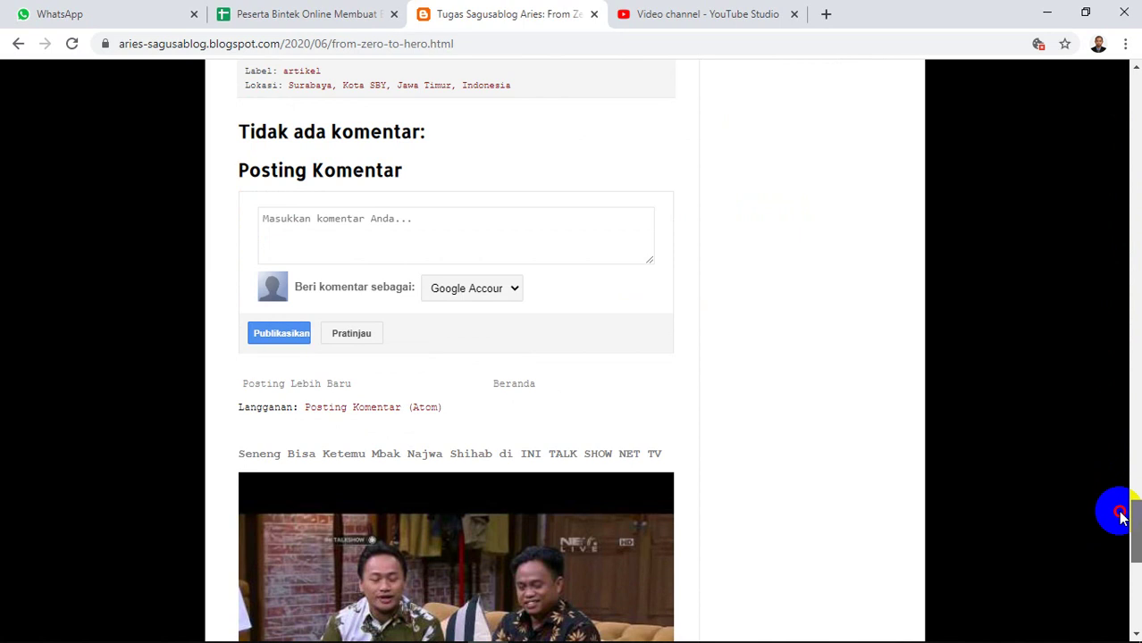
{"action": "left_click_drag", "start_coordinate": [1121, 516], "coordinate": [1088, 93]}
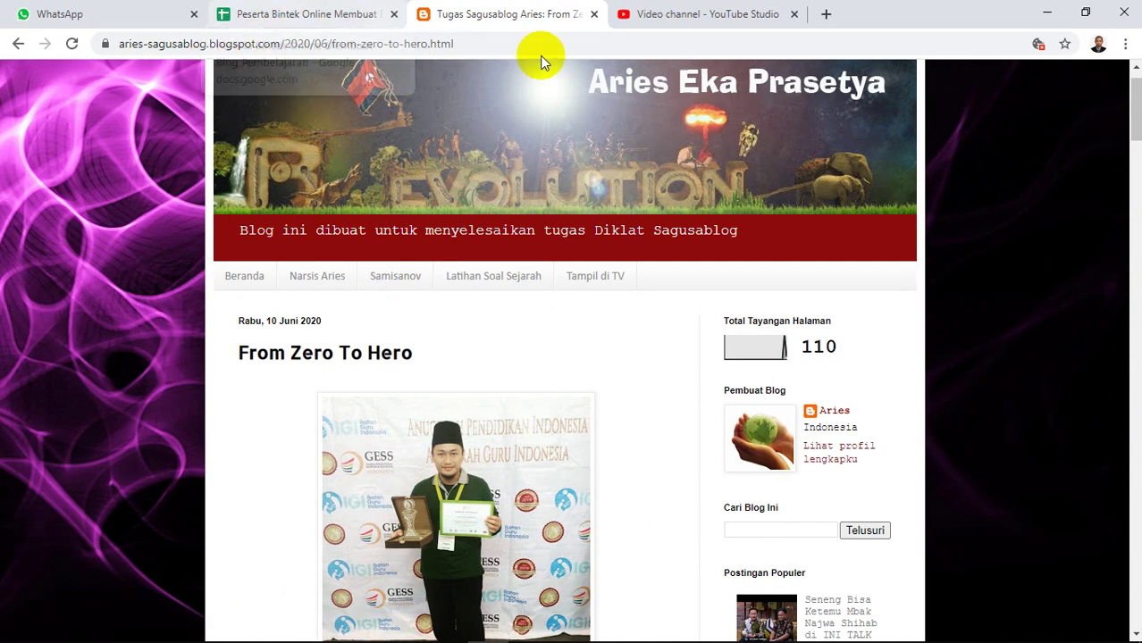
Close the reviewed blog and open the next submitted blog address in the Penilaian sheet, the face shield post in row 23.
{"action": "left_click", "coordinate": [594, 15]}
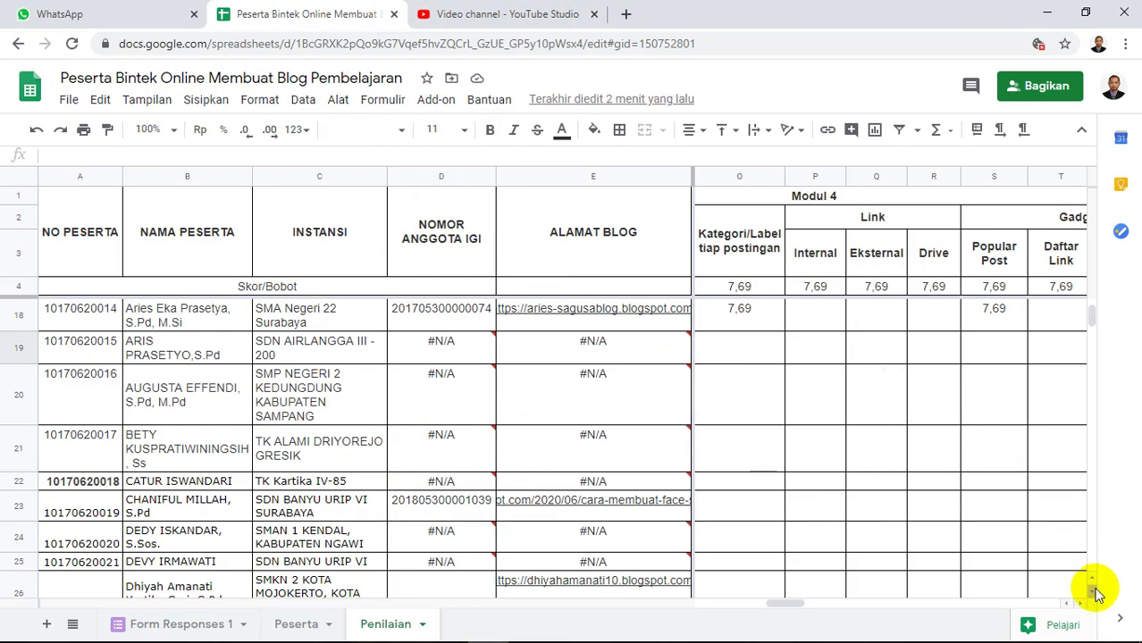
{"action": "left_click", "coordinate": [1096, 591]}
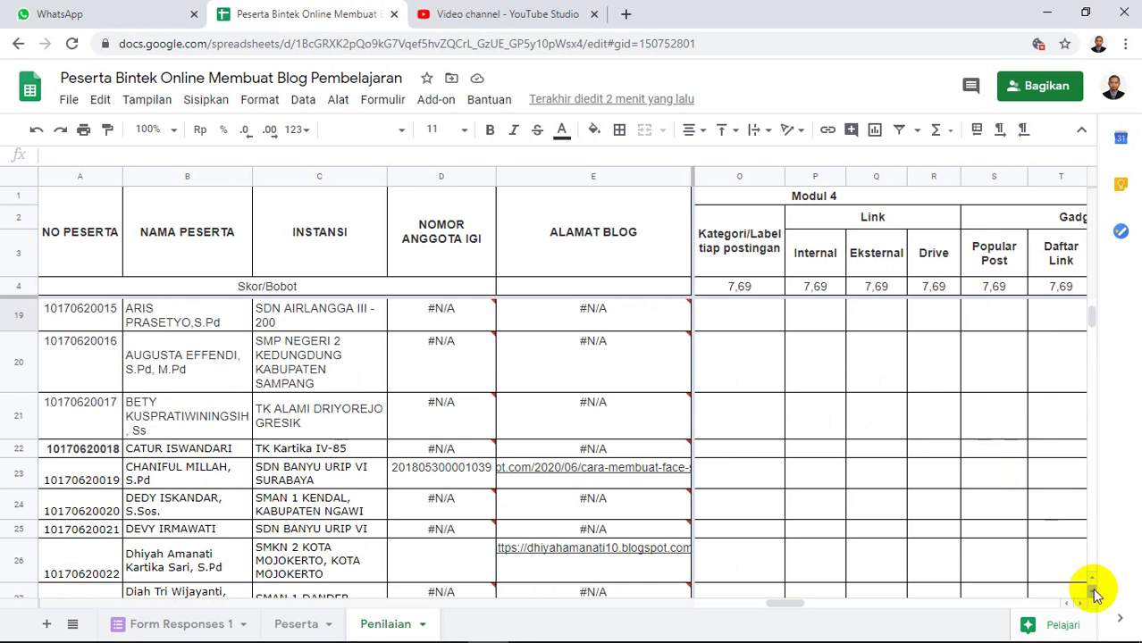
{"action": "left_click", "coordinate": [1095, 591]}
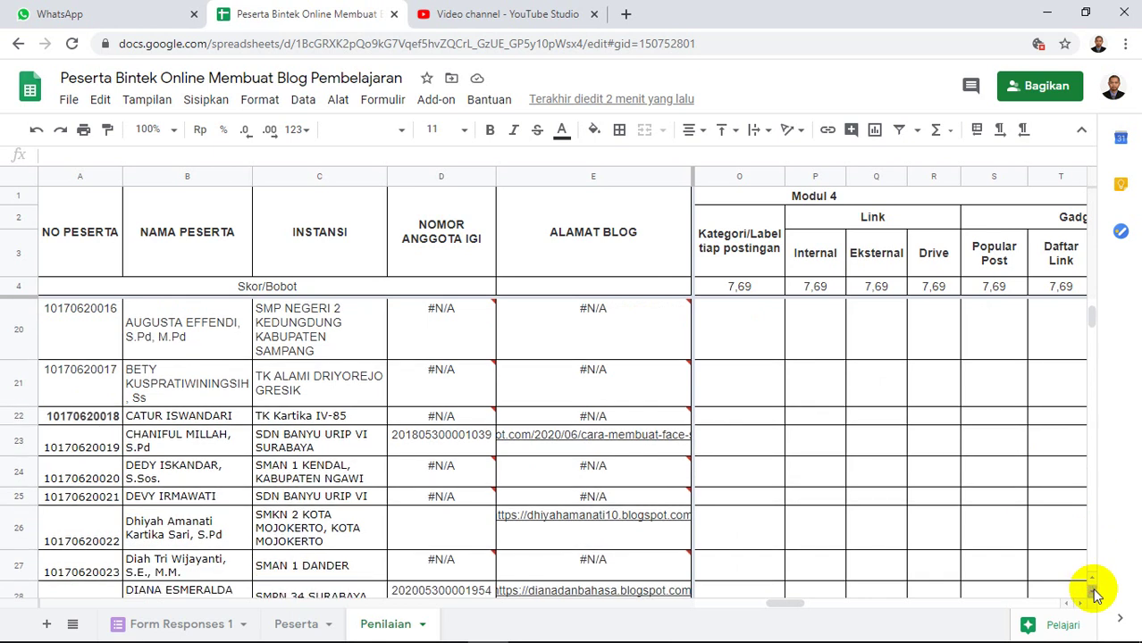
{"action": "left_click", "coordinate": [1095, 591]}
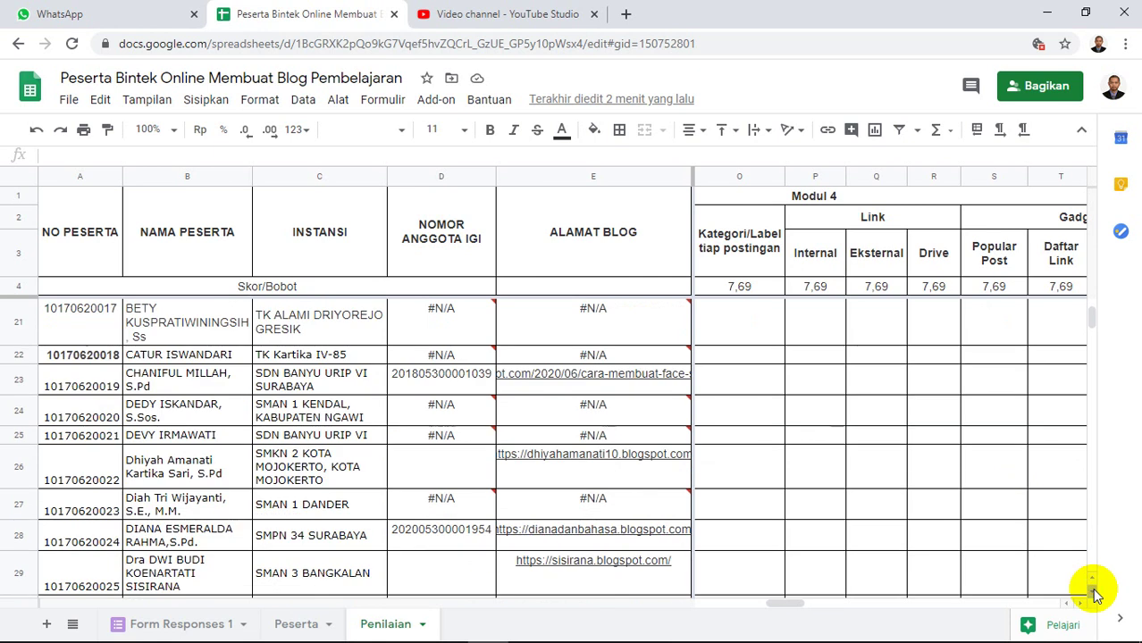
{"action": "left_click", "coordinate": [1095, 591]}
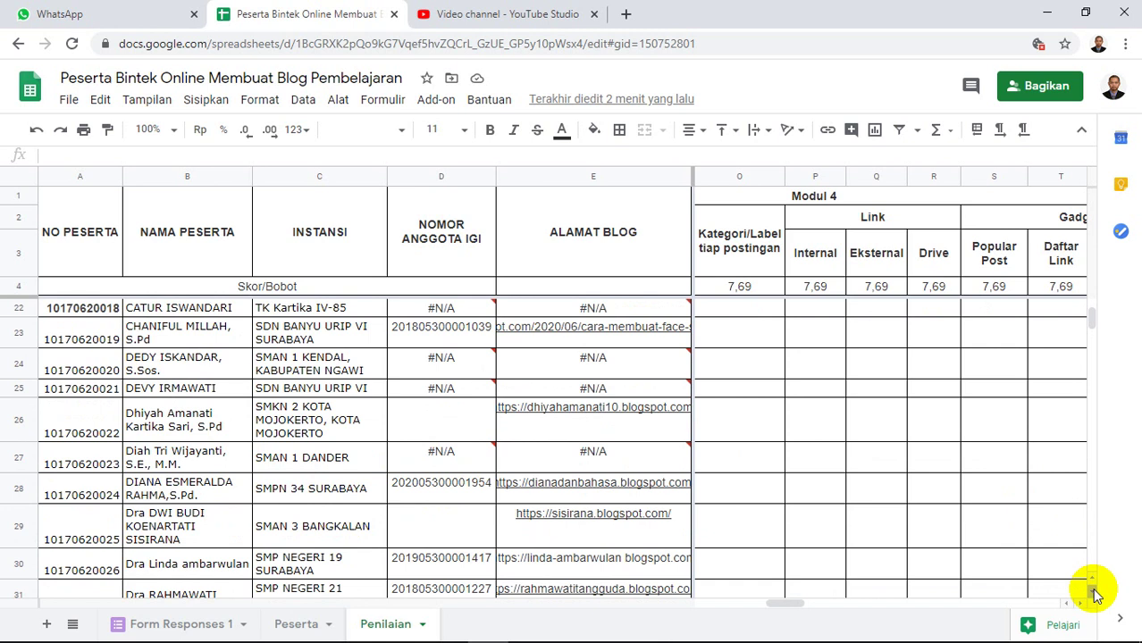
{"action": "left_click", "coordinate": [578, 338]}
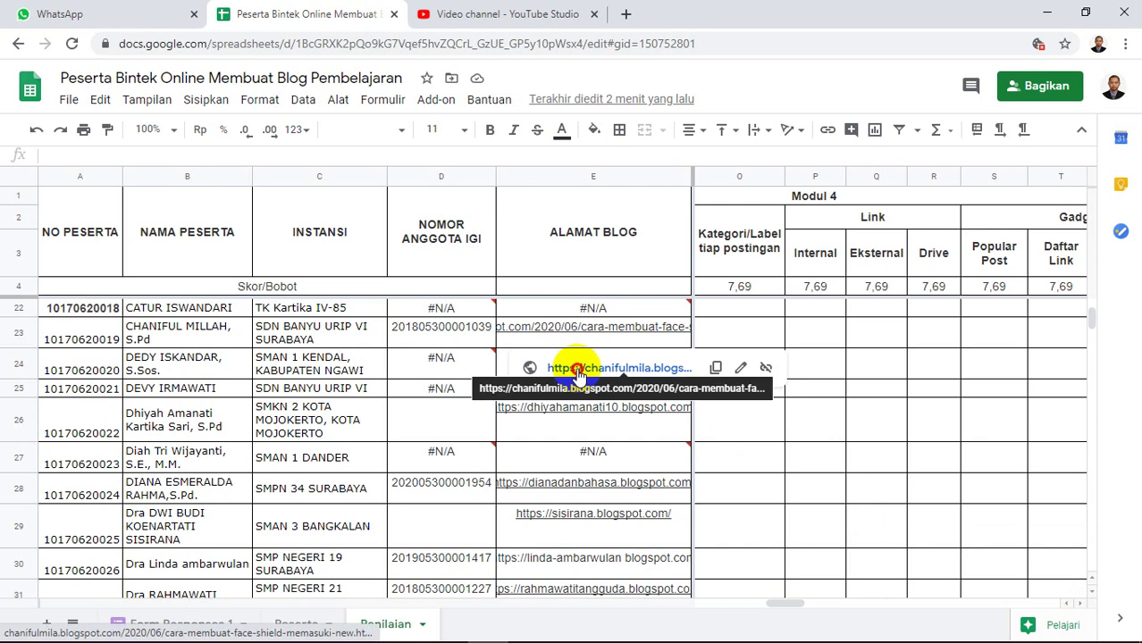
{"action": "left_click", "coordinate": [576, 368]}
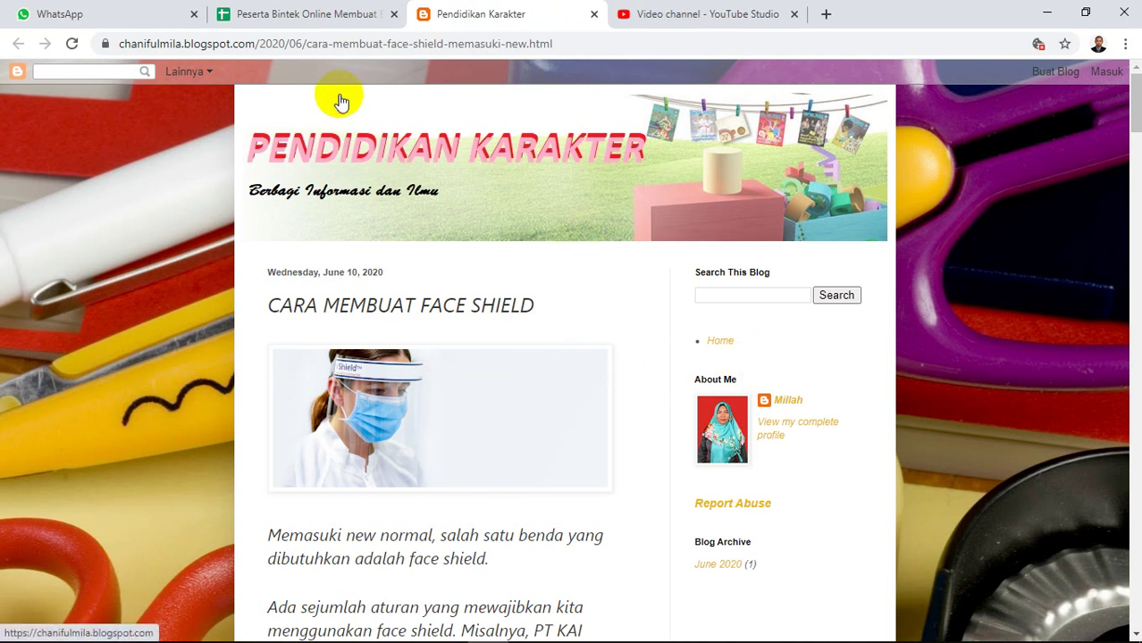
Enter a score of 100 for each of the Modul 1, Modul 2 and Modul 3 criteria in row 23 of the Penilaian sheet.
{"action": "left_click", "coordinate": [337, 12]}
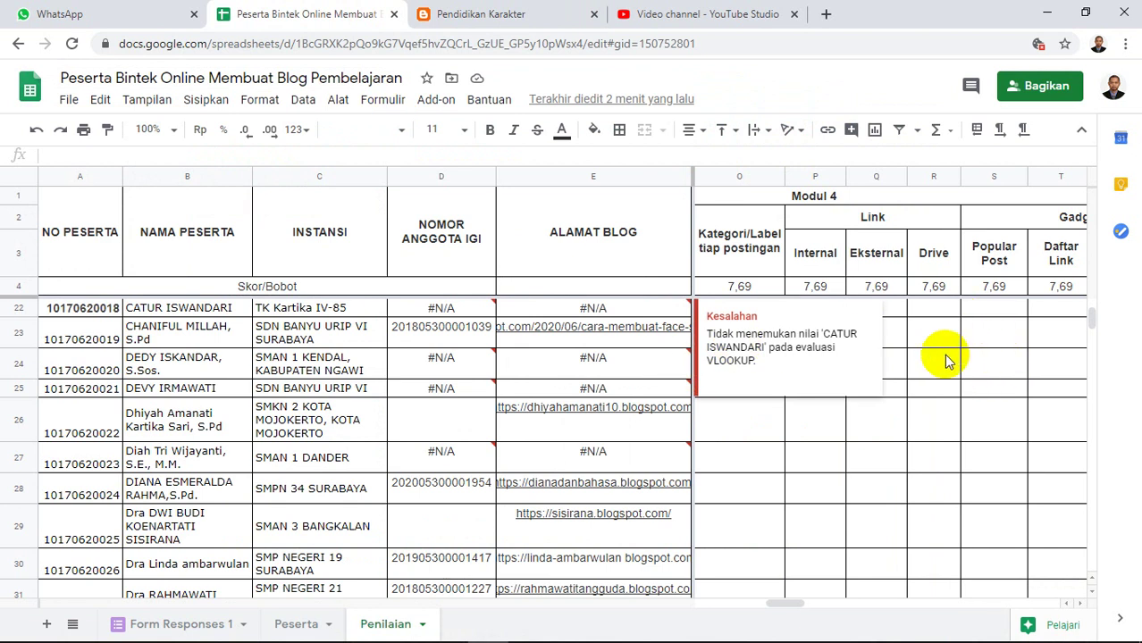
{"action": "left_click_drag", "start_coordinate": [804, 605], "coordinate": [694, 605]}
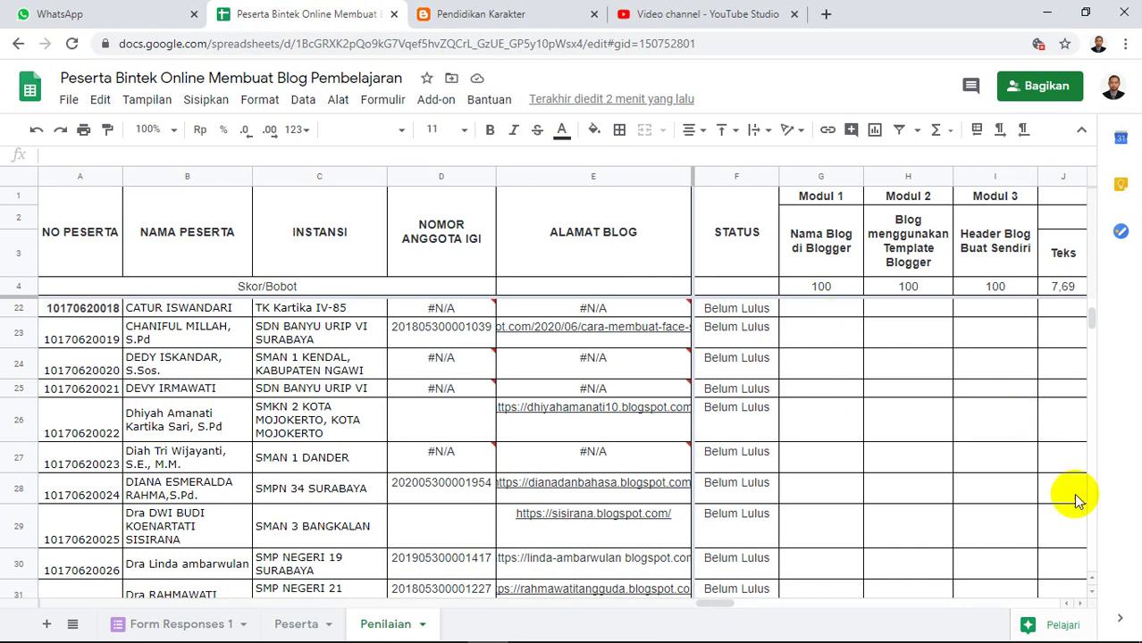
{"action": "left_click", "coordinate": [1091, 593]}
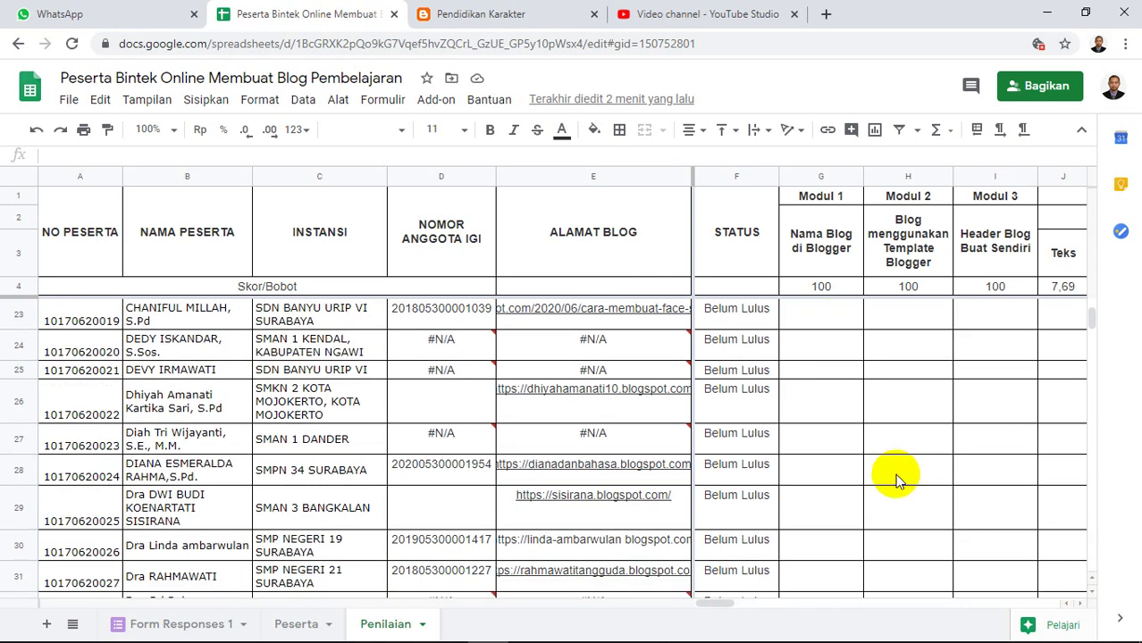
{"action": "left_click", "coordinate": [836, 324]}
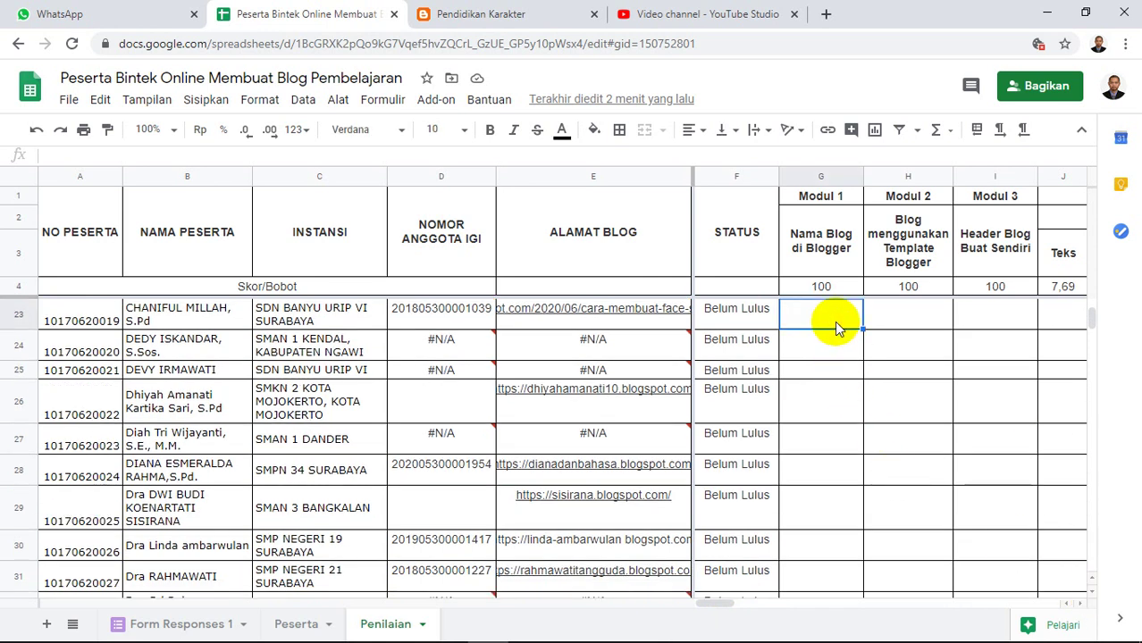
{"action": "type", "text": "100"}
{"action": "key", "text": "Tab"}
{"action": "type", "text": "1"}
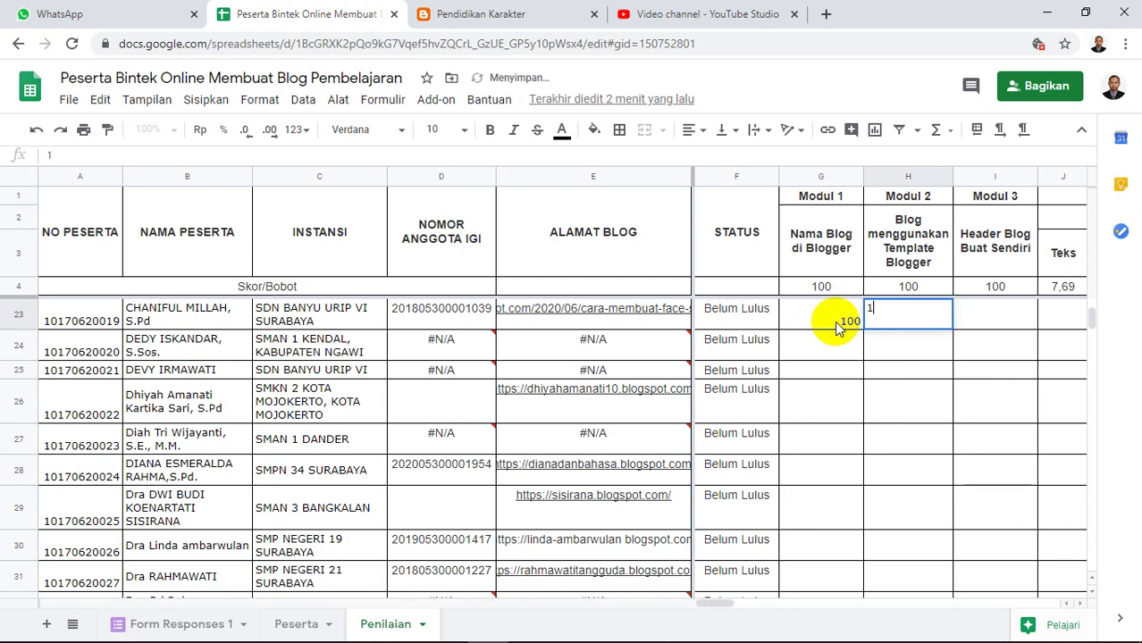
{"action": "type", "text": "1"}
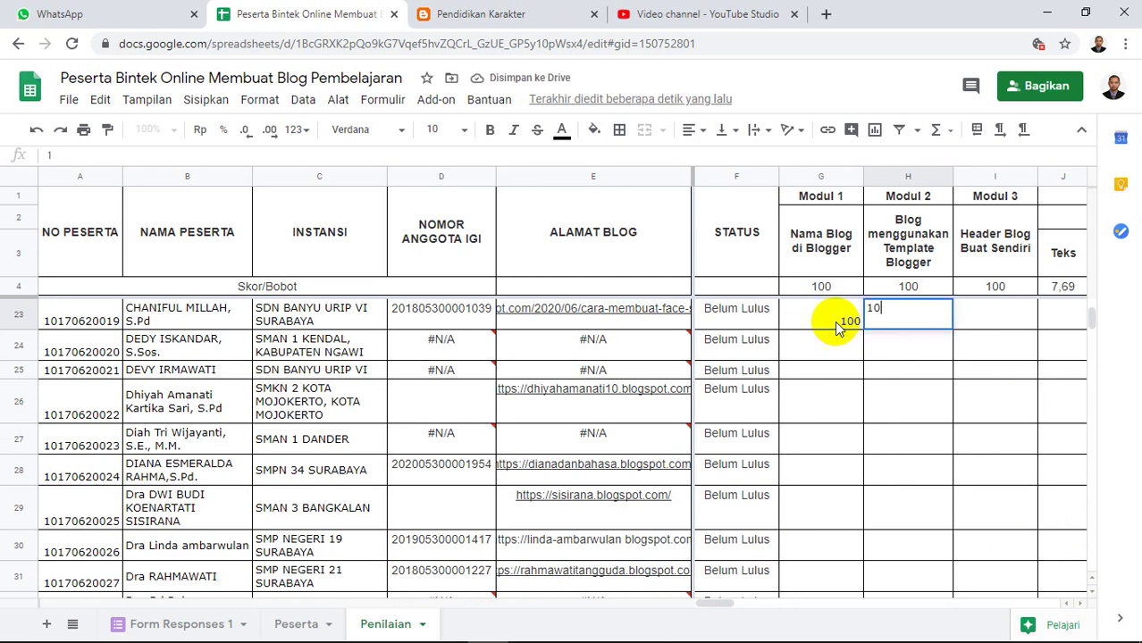
{"action": "type", "text": "0"}
{"action": "key", "text": "Tab"}
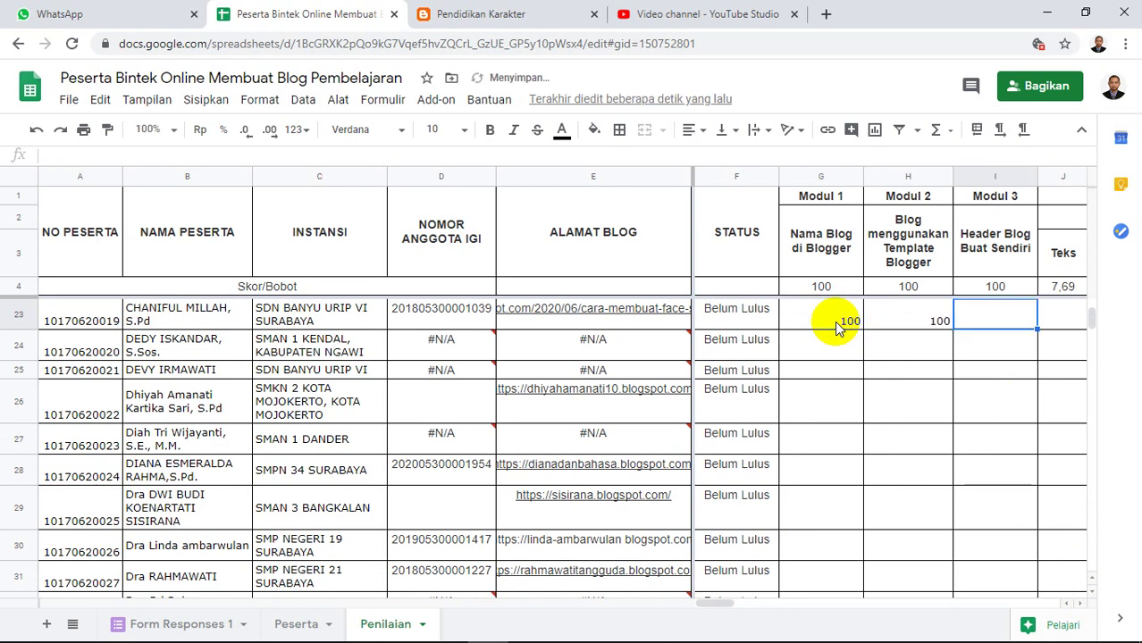
{"action": "key", "text": "Tab"}
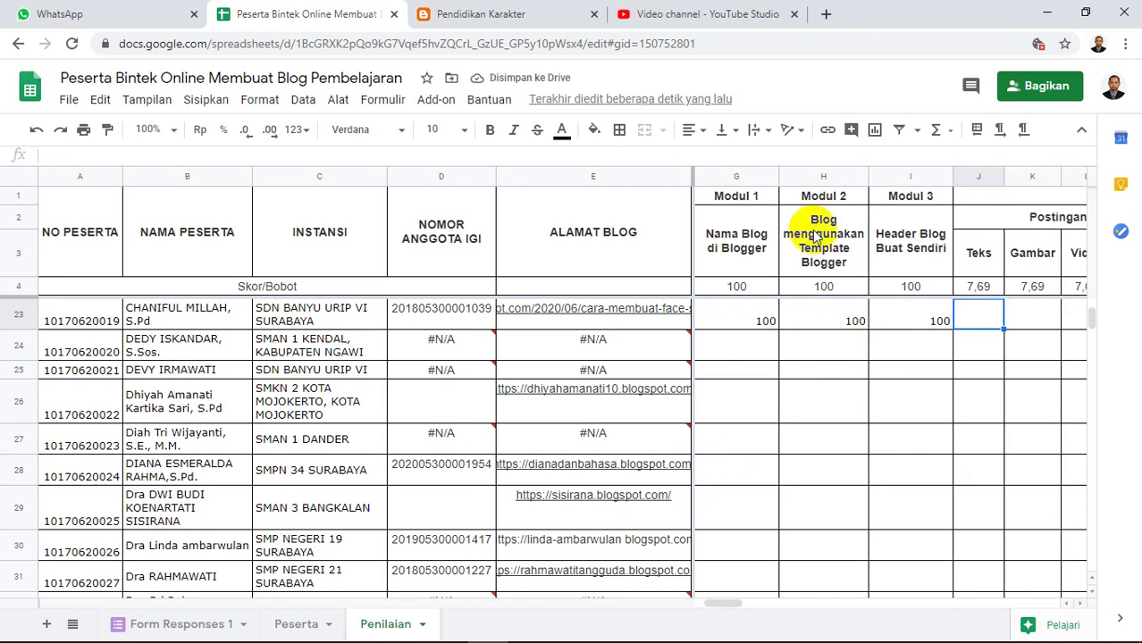
Examine the face shield post on the Pendidikan Karakter blog for its text, images and other Modul 4 content.
{"action": "left_click", "coordinate": [525, 12]}
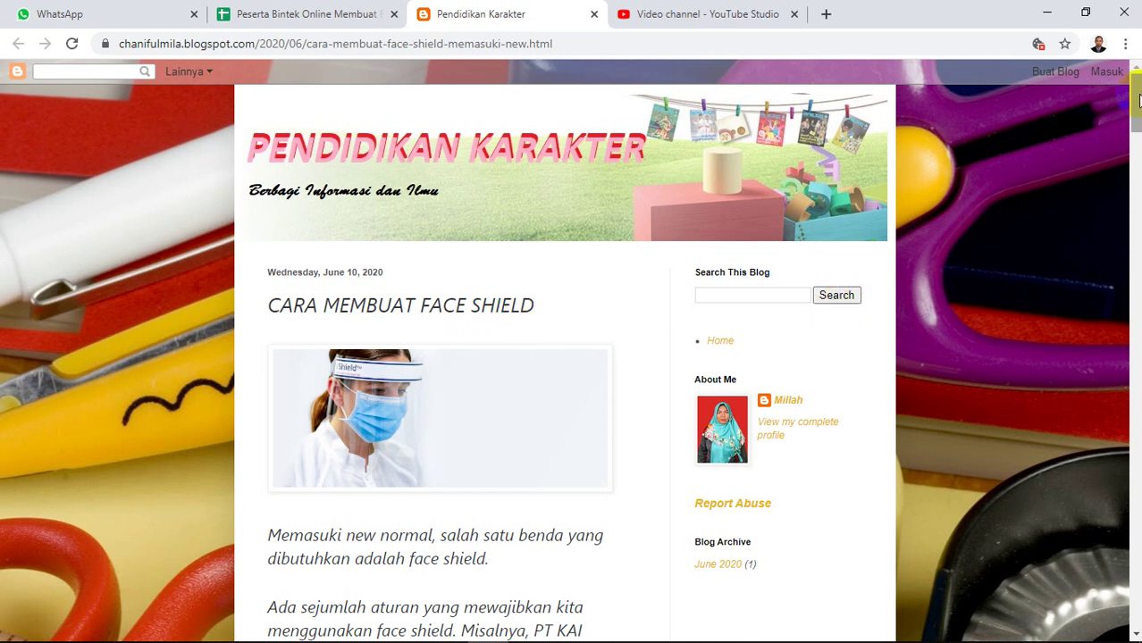
{"action": "left_click_drag", "start_coordinate": [1136, 96], "coordinate": [1135, 367]}
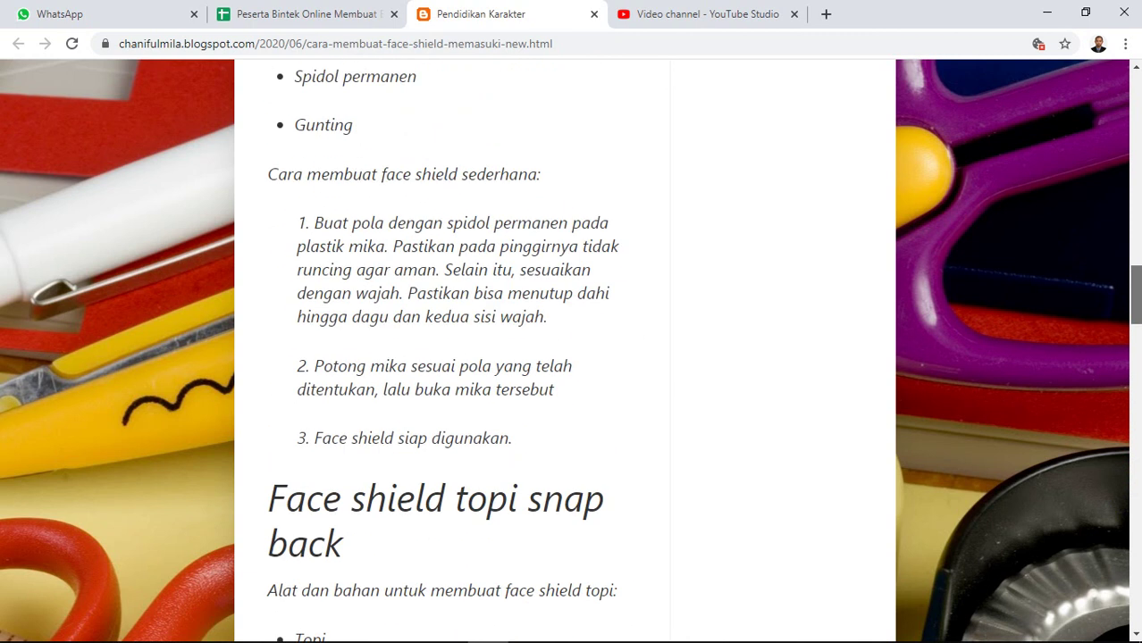
{"action": "left_click_drag", "start_coordinate": [1137, 245], "coordinate": [1134, 170]}
{"action": "scroll", "coordinate": [1137, 128], "scroll_direction": "up", "scroll_amount": 4}
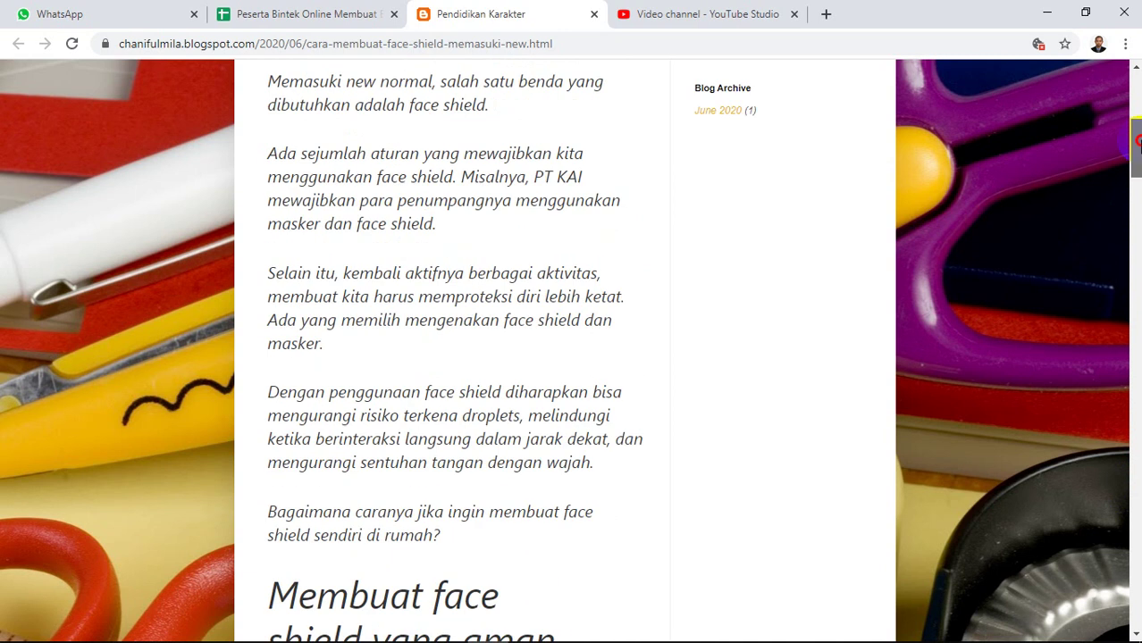
{"action": "left_click_drag", "start_coordinate": [1137, 128], "coordinate": [1089, 207]}
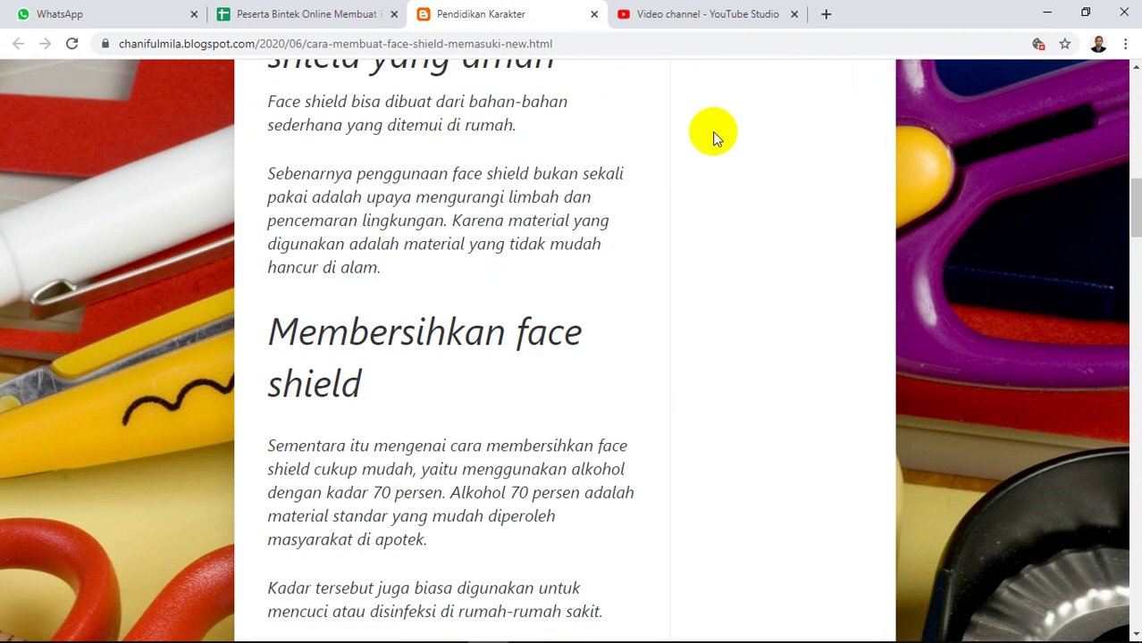
Enter 7,69 for both the Teks and Gambar criteria in row 23 of the Penilaian sheet.
{"action": "left_click", "coordinate": [299, 15]}
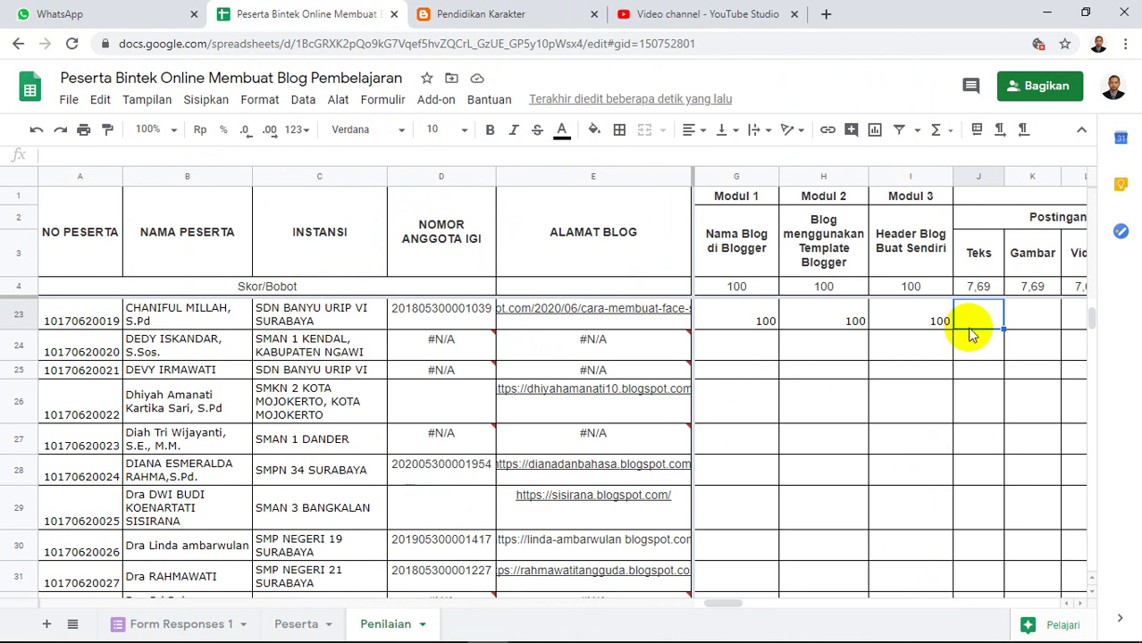
{"action": "type", "text": "7,69"}
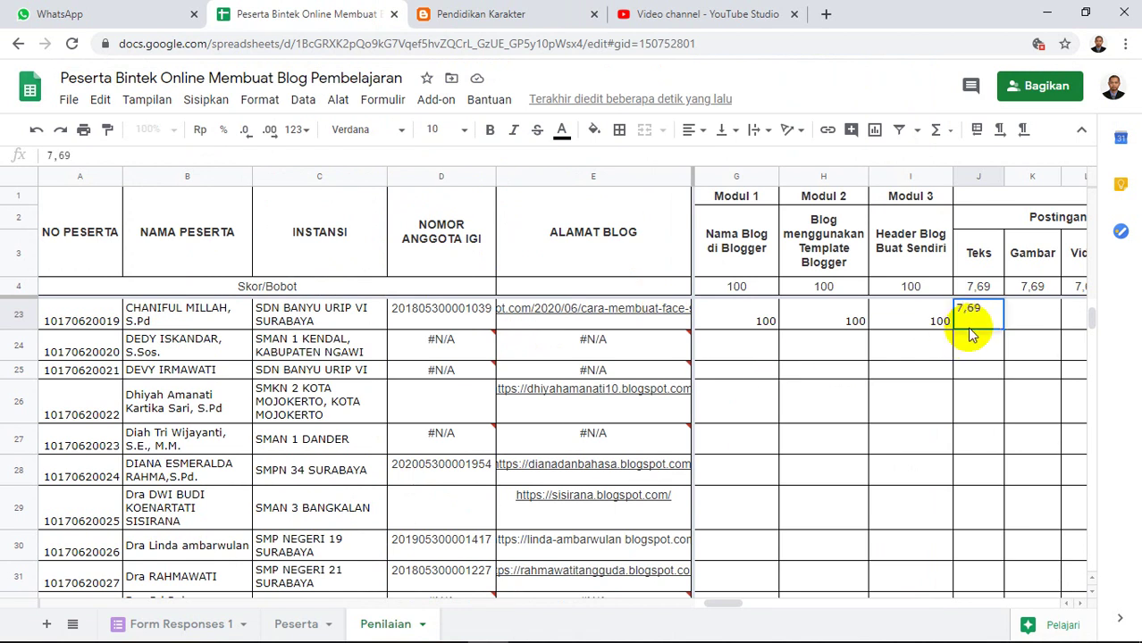
{"action": "key", "text": "Tab"}
{"action": "type", "text": "7"}
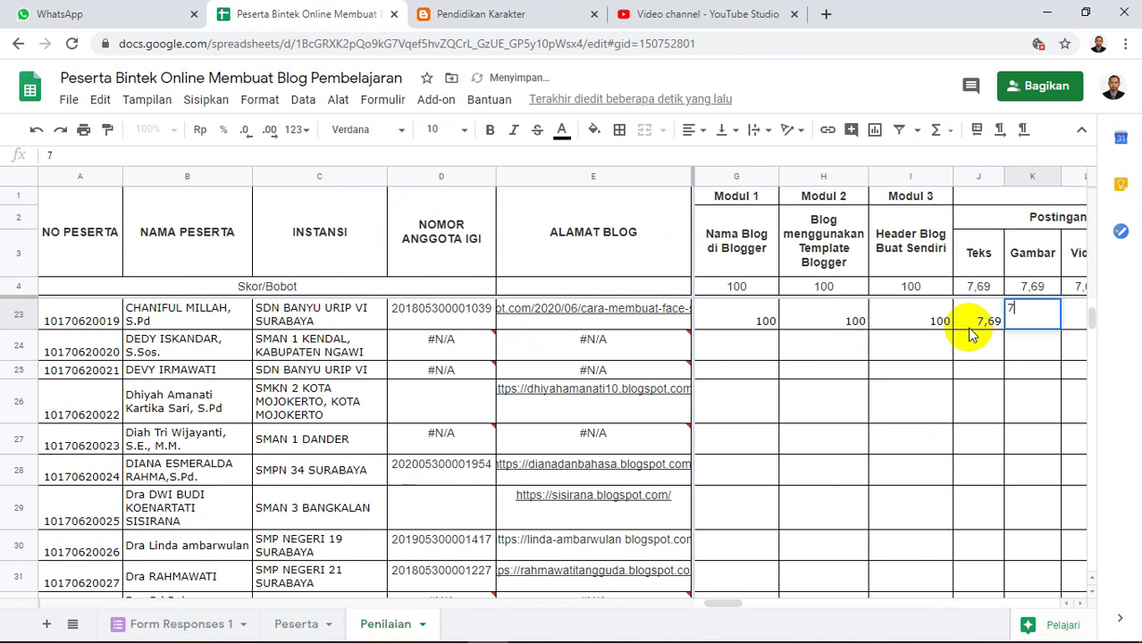
{"action": "type", "text": ",69"}
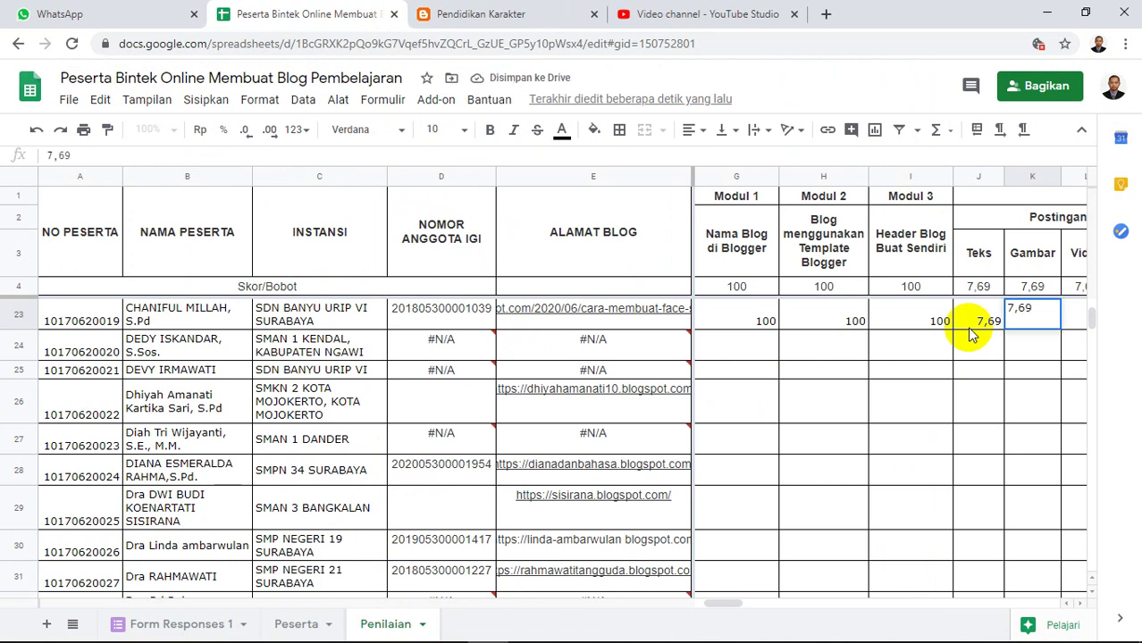
{"action": "left_click", "coordinate": [943, 346]}
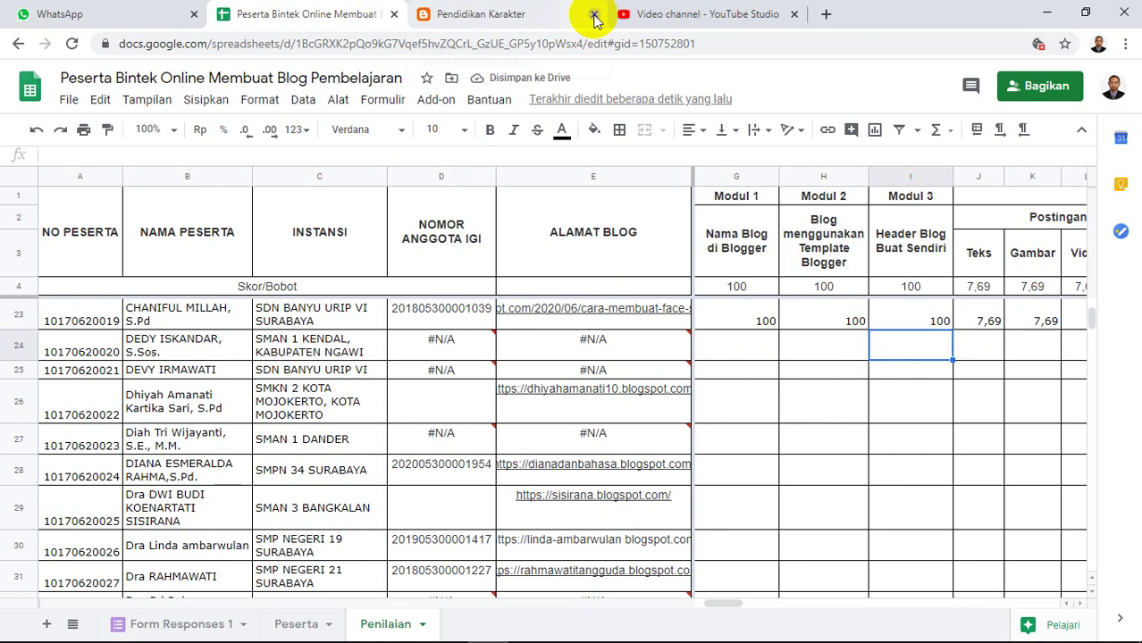
Close the reviewed Pendidikan Karakter blog and go to the next participant with a submitted blog address, in row 26.
{"action": "left_click", "coordinate": [592, 14]}
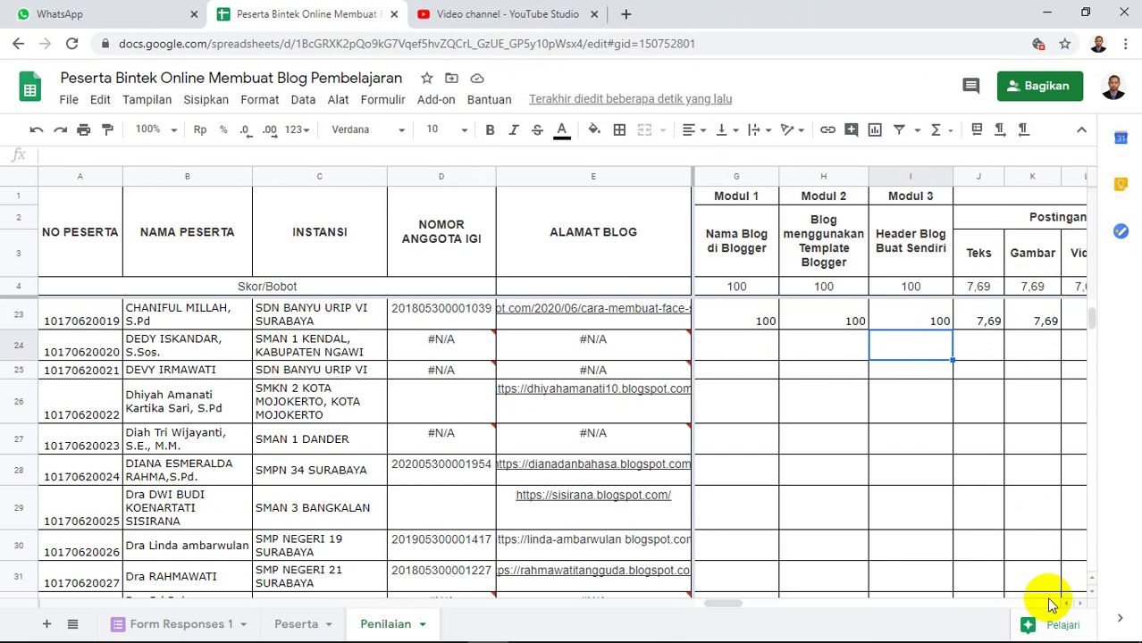
{"action": "left_click", "coordinate": [1091, 593]}
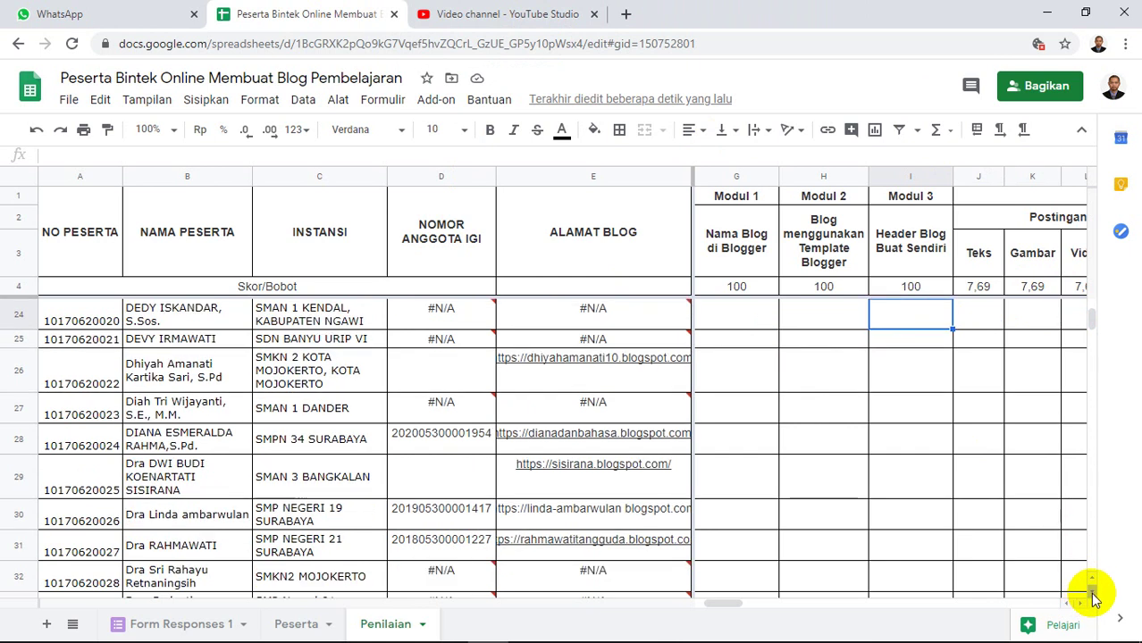
{"action": "left_click", "coordinate": [1092, 594]}
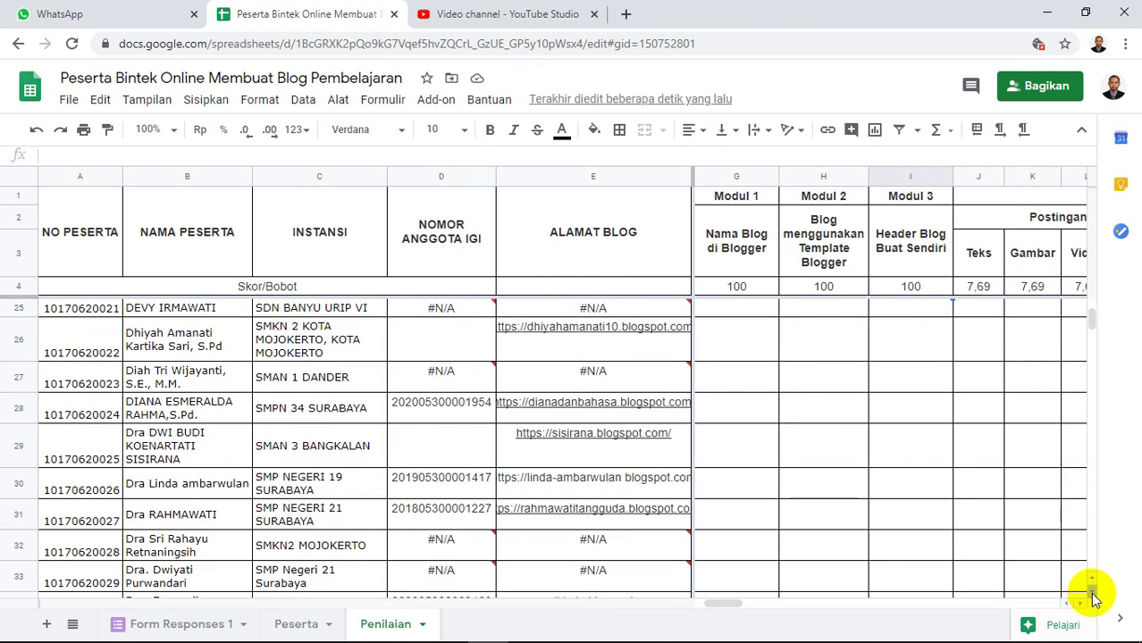